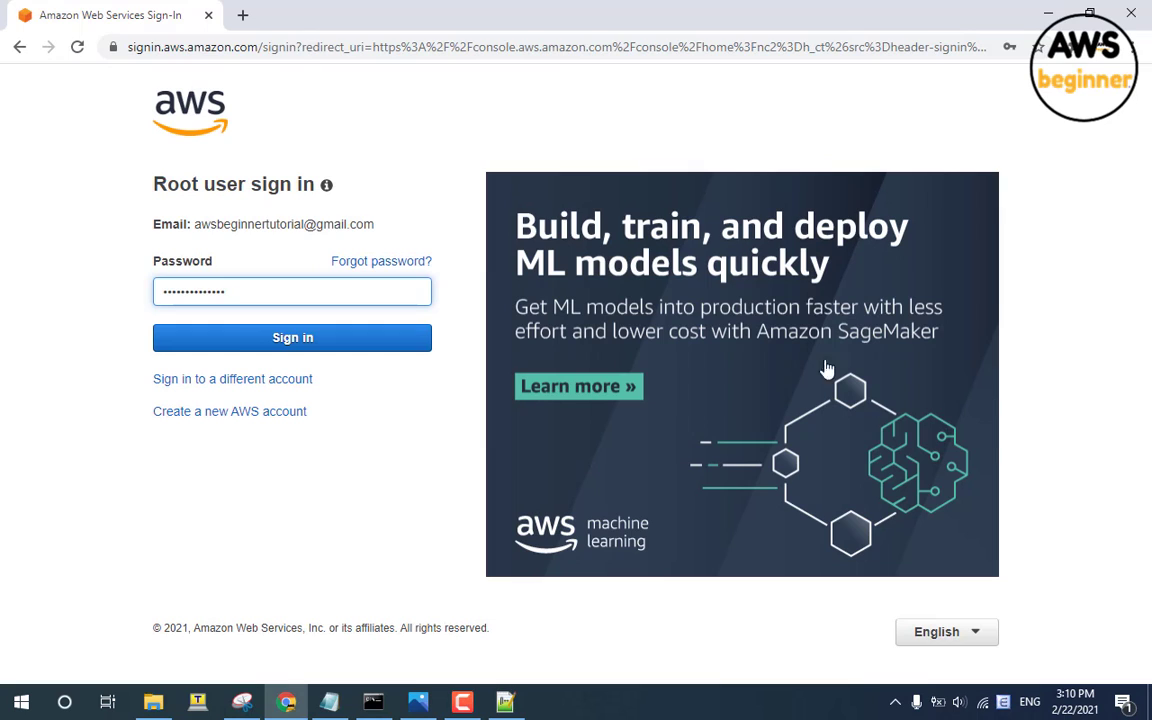
Step: Sign in to the AWS account, then search the console for EC2 and open the EC2 service
click(215, 342)
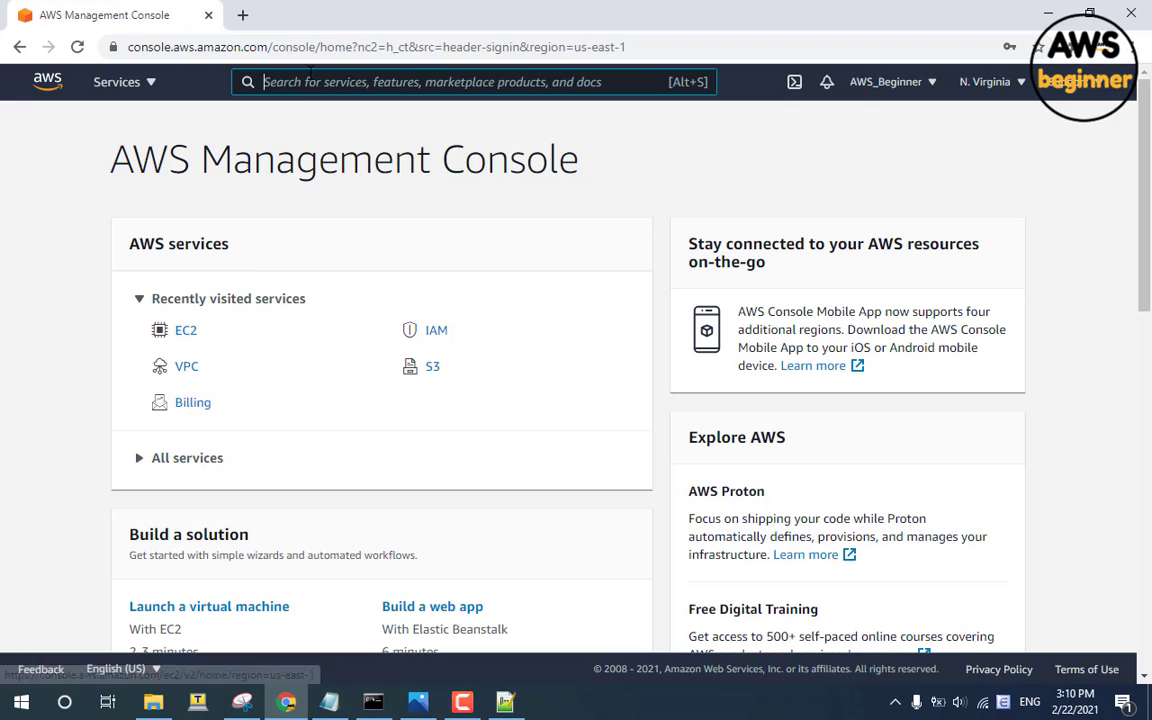
text(EC2)
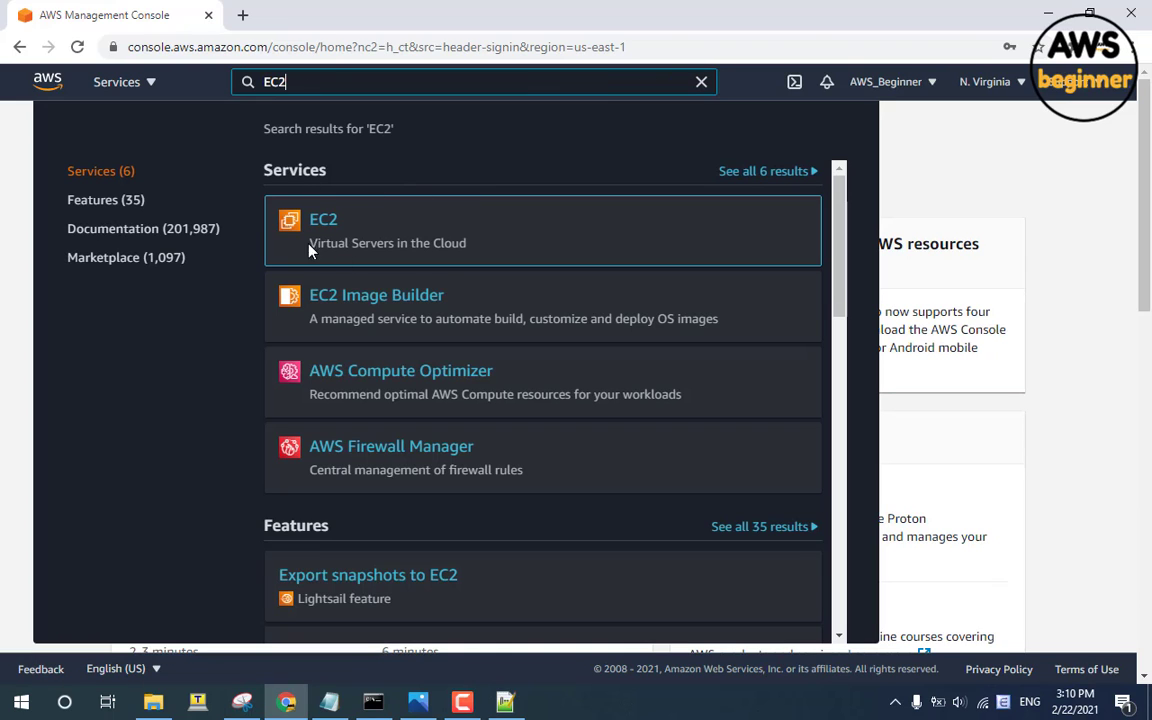
drag(476, 250, 305, 249)
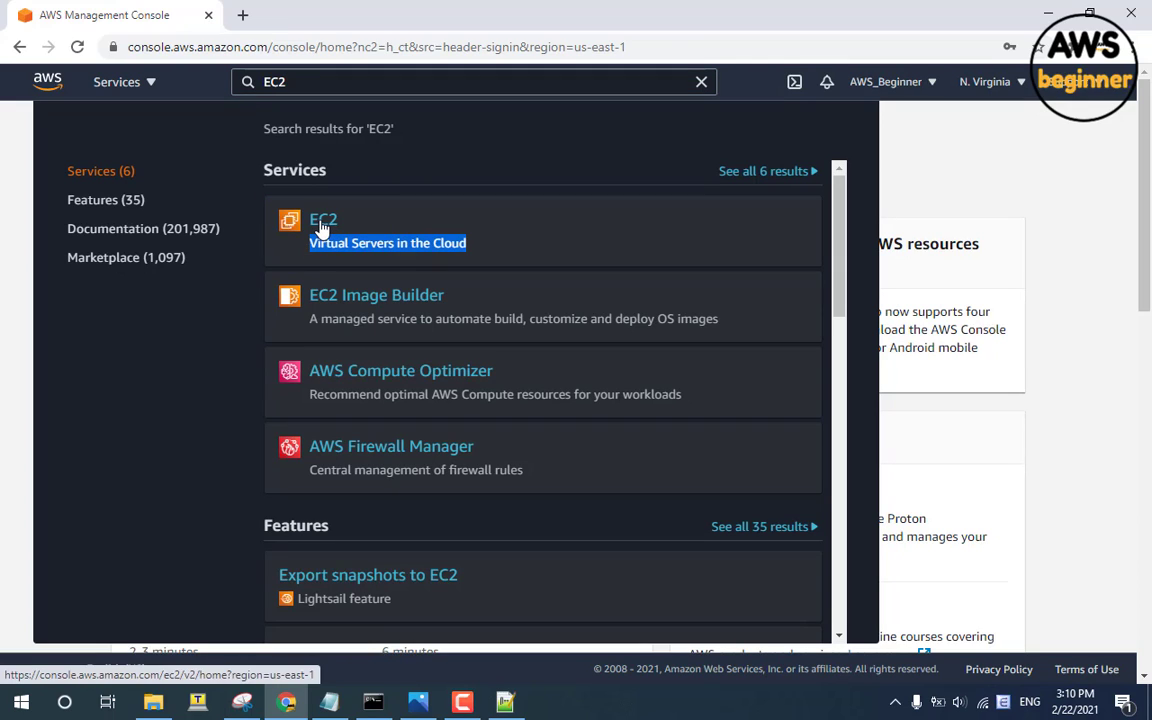
click(322, 230)
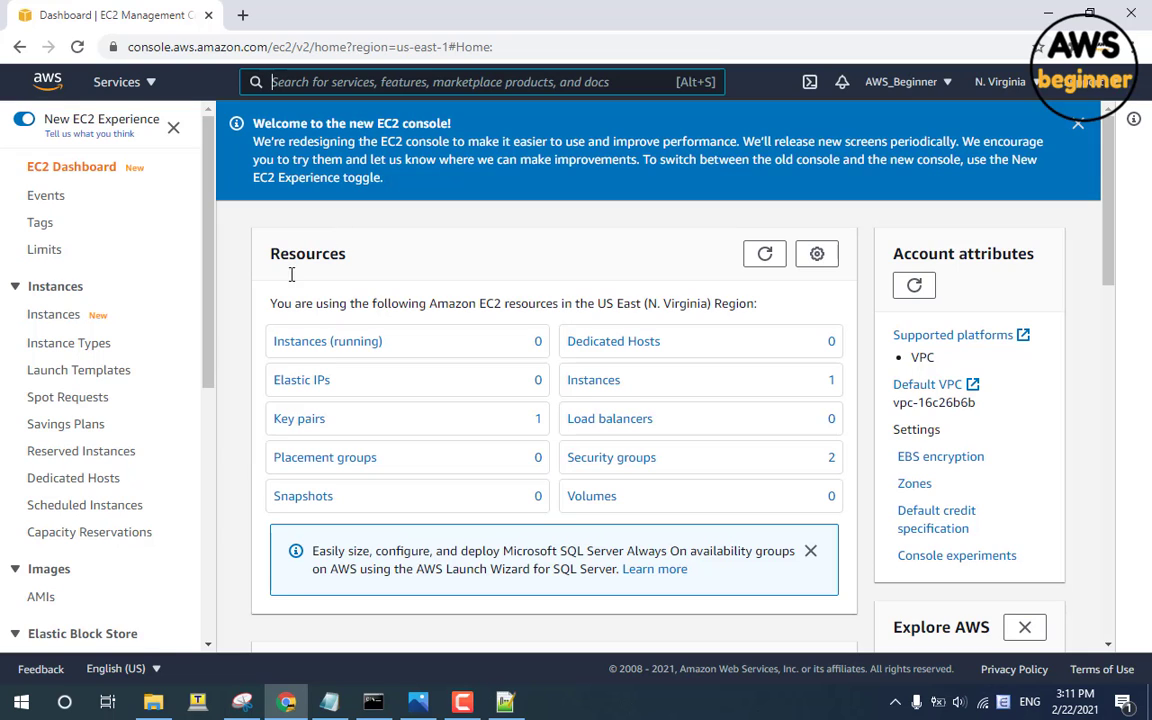
Step: Examine the running instances and the instance types list, checking the vCPUs, architecture and memory of t2.micro
click(294, 343)
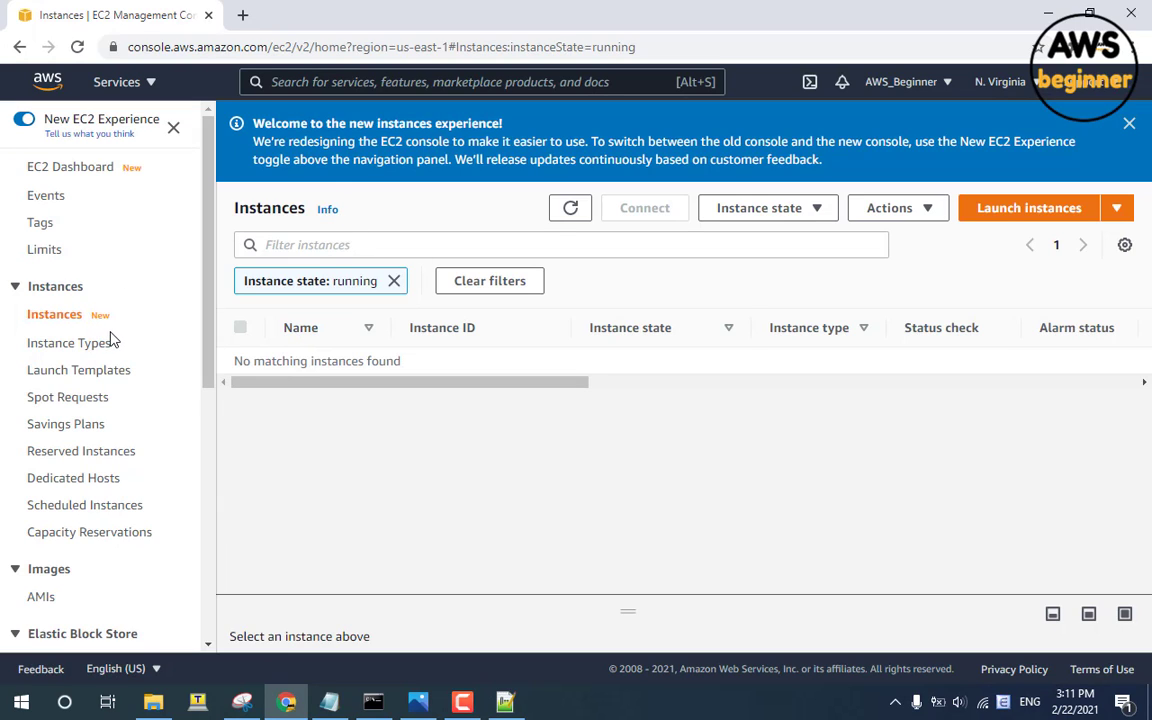
click(82, 346)
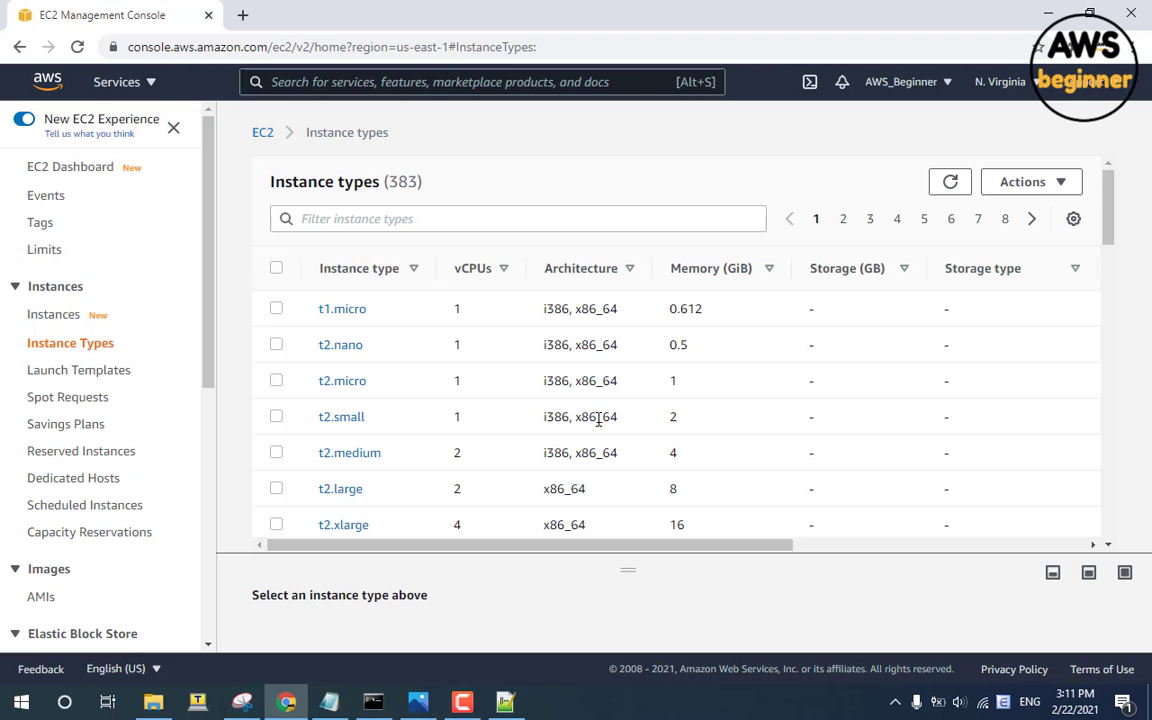
scroll(598, 420, down, 6)
scroll(598, 428, up, 2)
scroll(598, 428, up, 3)
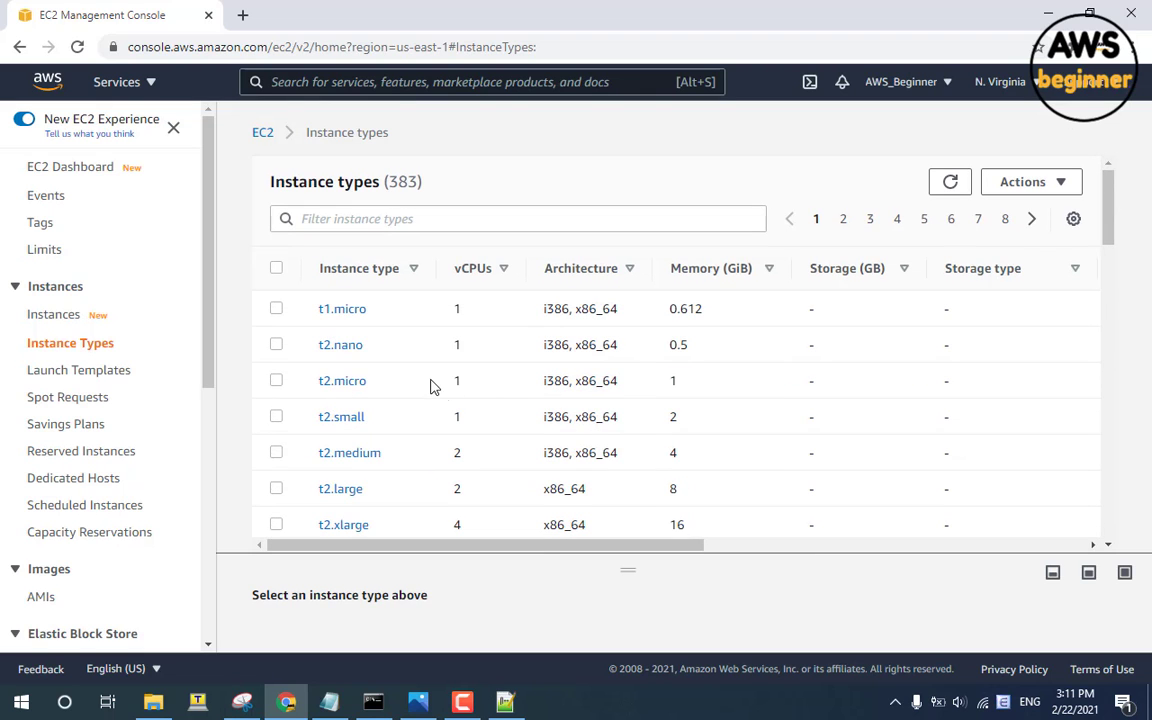
drag(396, 383, 310, 383)
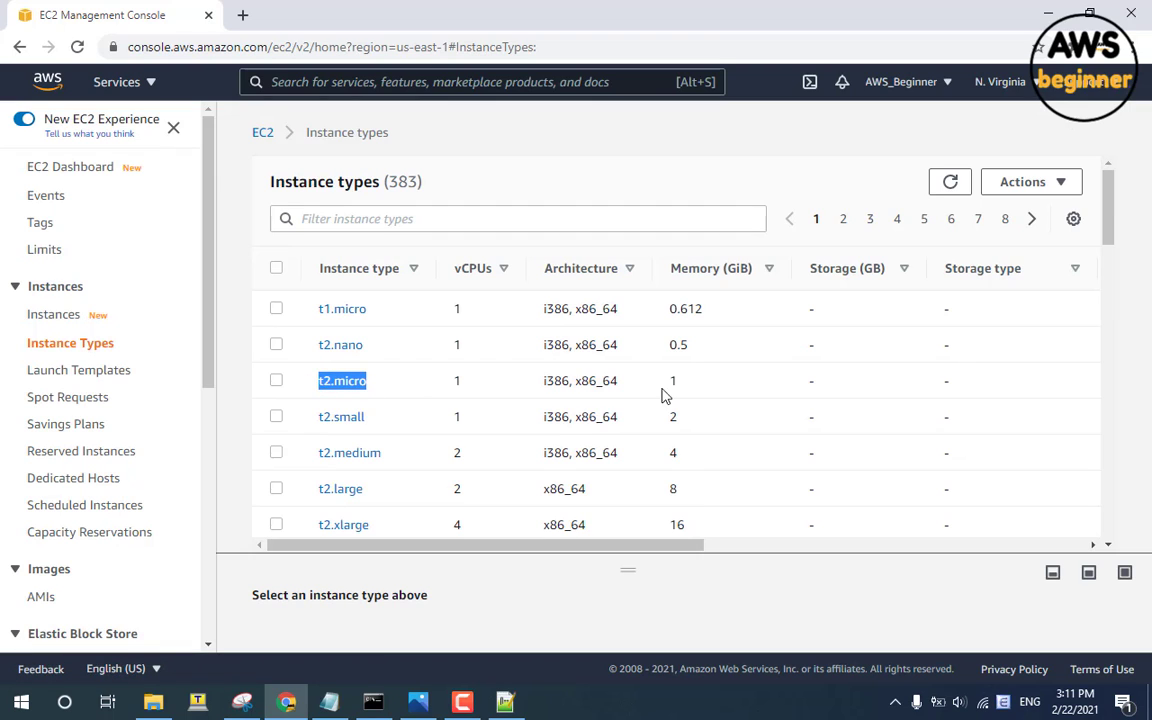
drag(530, 388, 663, 385)
click(707, 386)
click(666, 385)
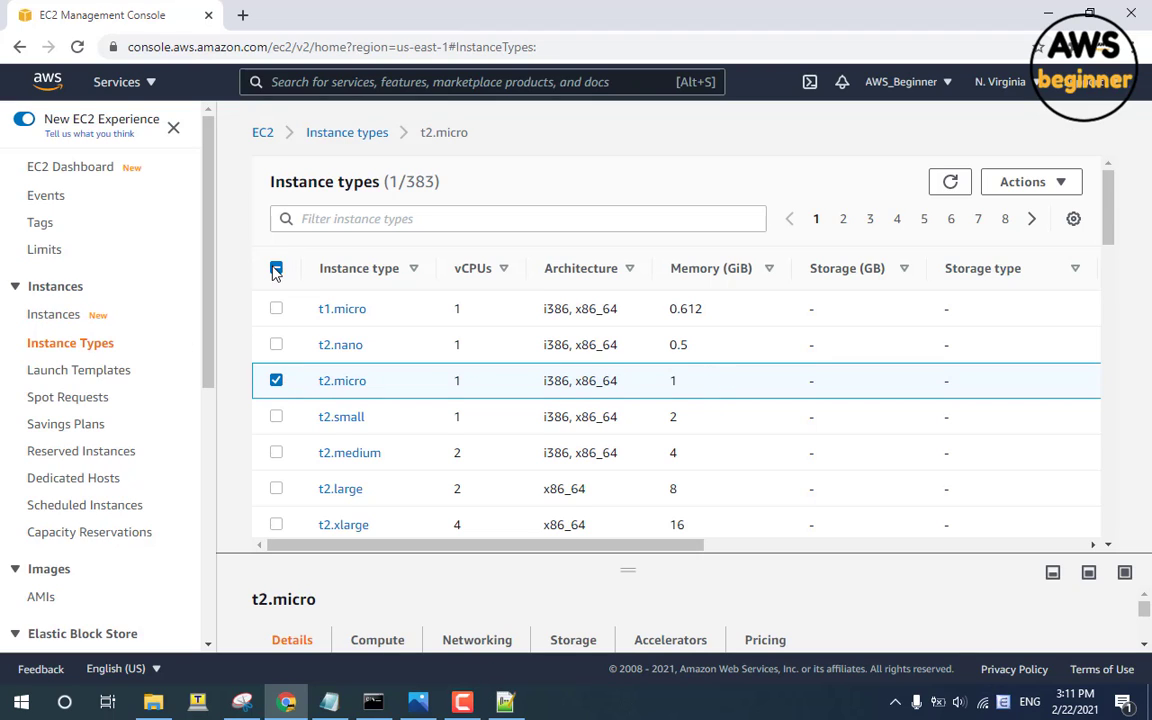
Step: Start launching a new instance from the Instances page and choose the 64-bit (x86) Amazon Linux 2 AMI
click(53, 316)
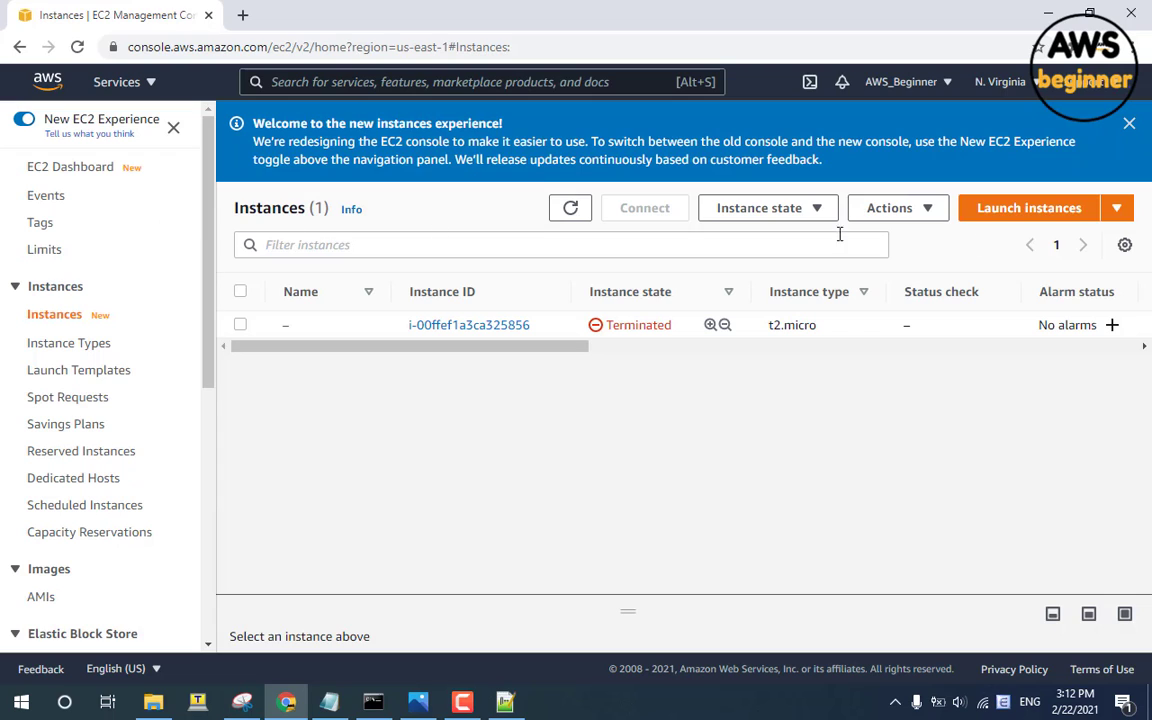
click(1025, 216)
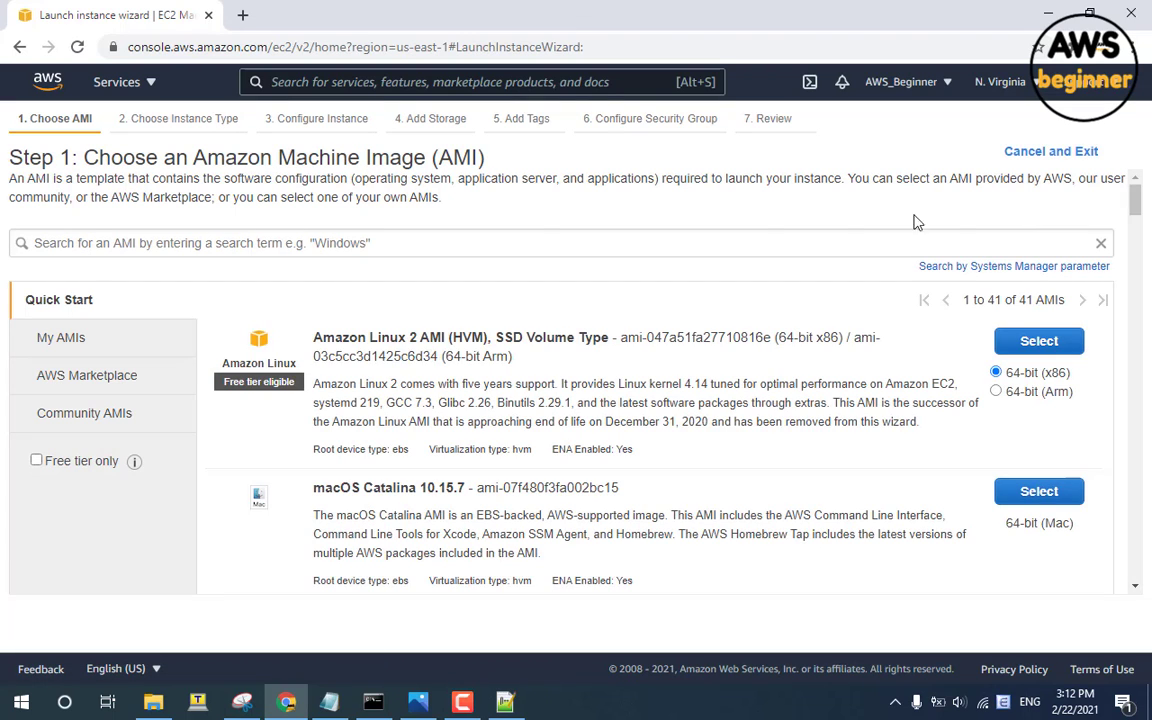
drag(315, 338, 406, 338)
click(408, 338)
click(1038, 340)
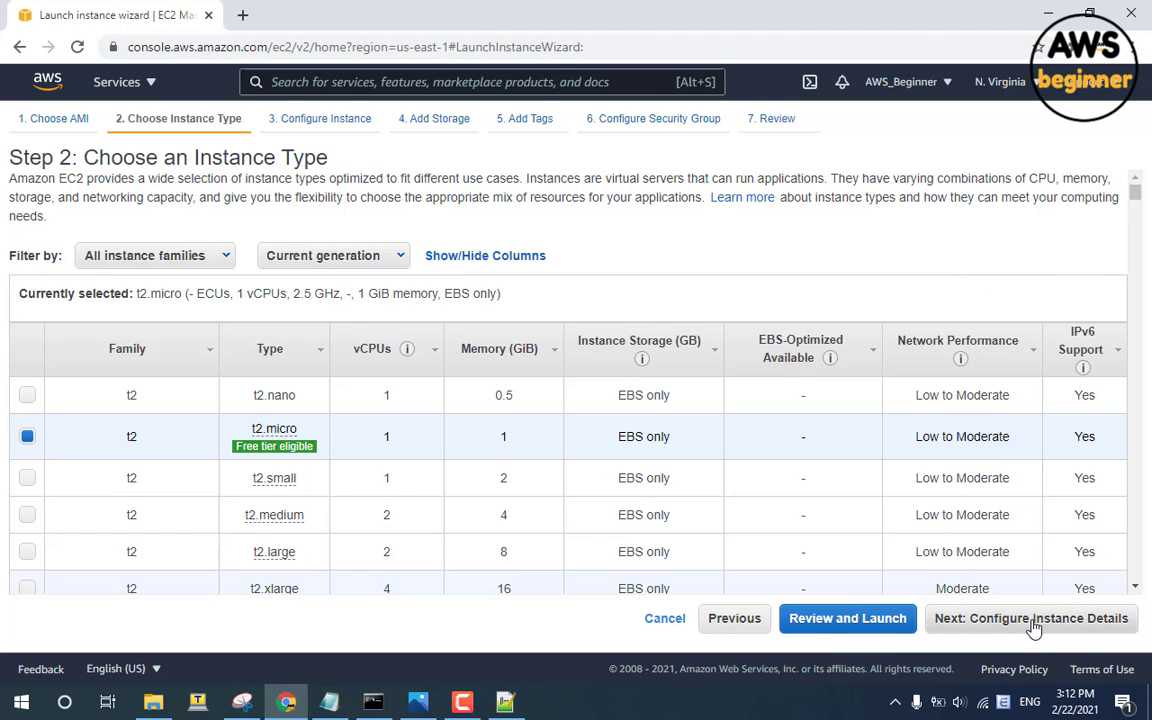
Step: Check the free tier eligibility details of the t2.micro type and open the page with more information about it
drag(342, 438, 240, 430)
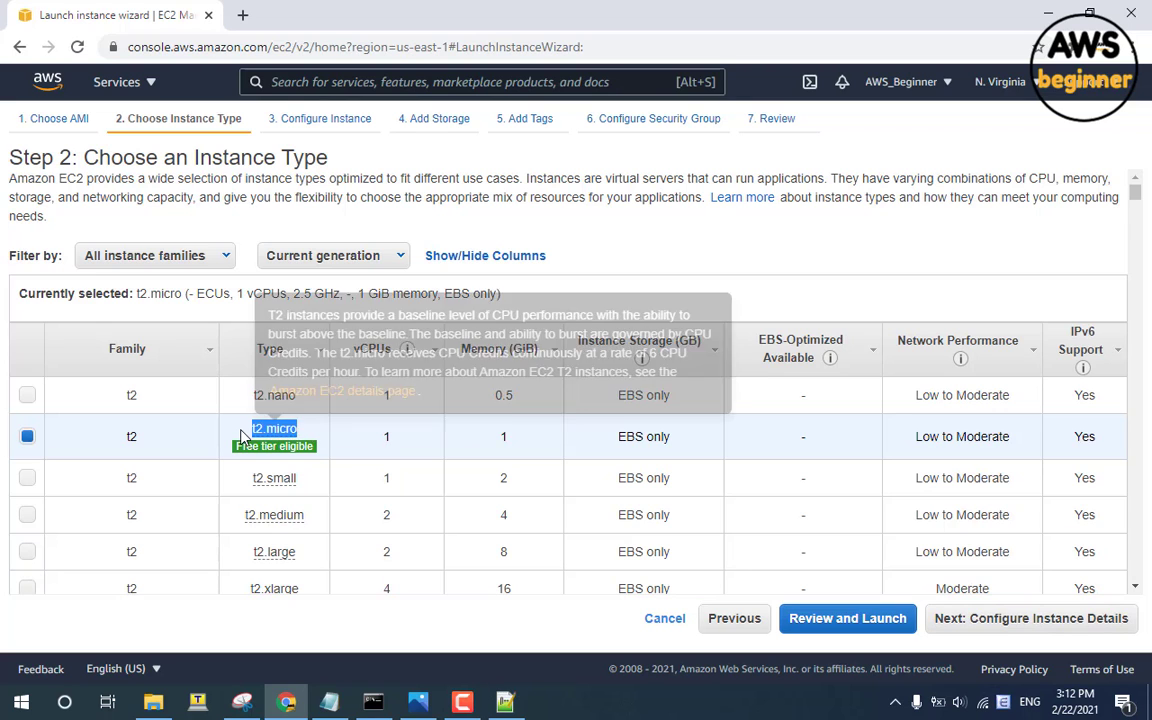
click(262, 447)
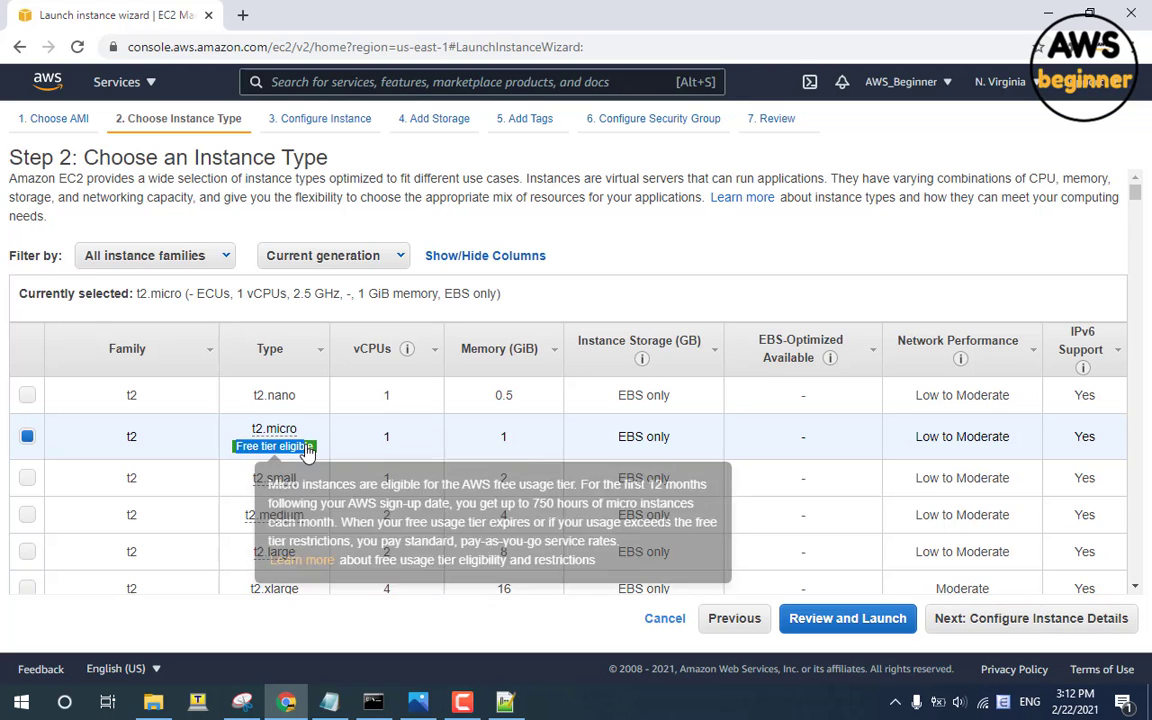
mouse_move(278, 458)
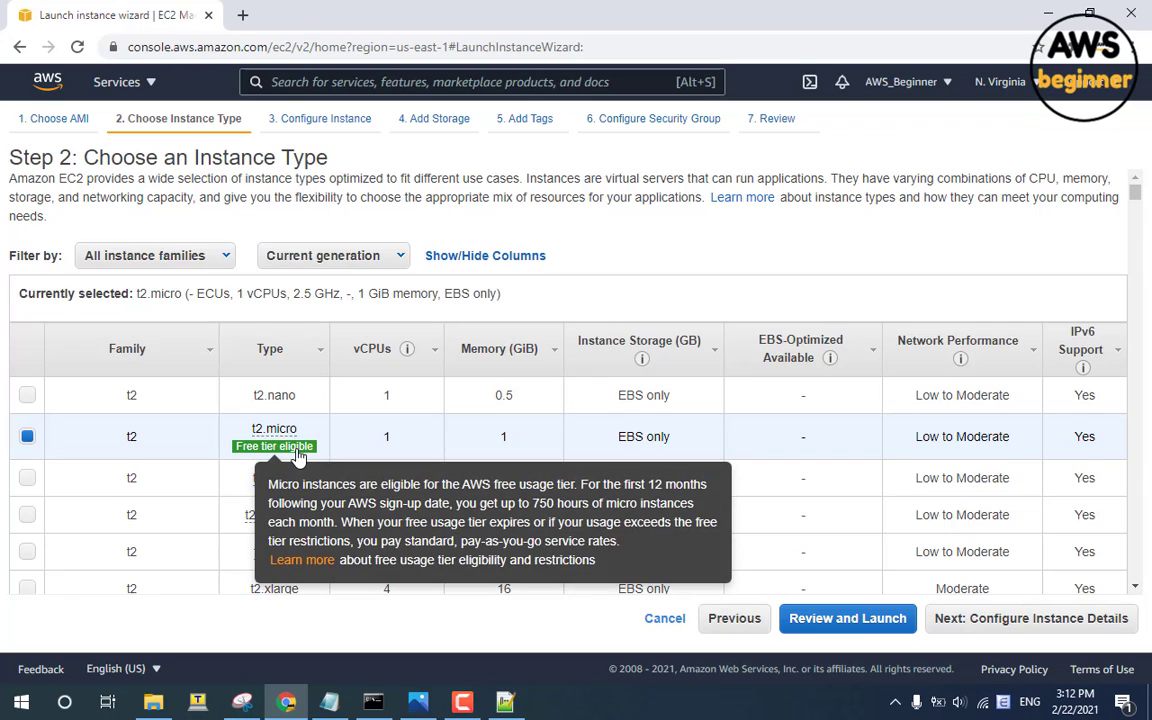
click(300, 560)
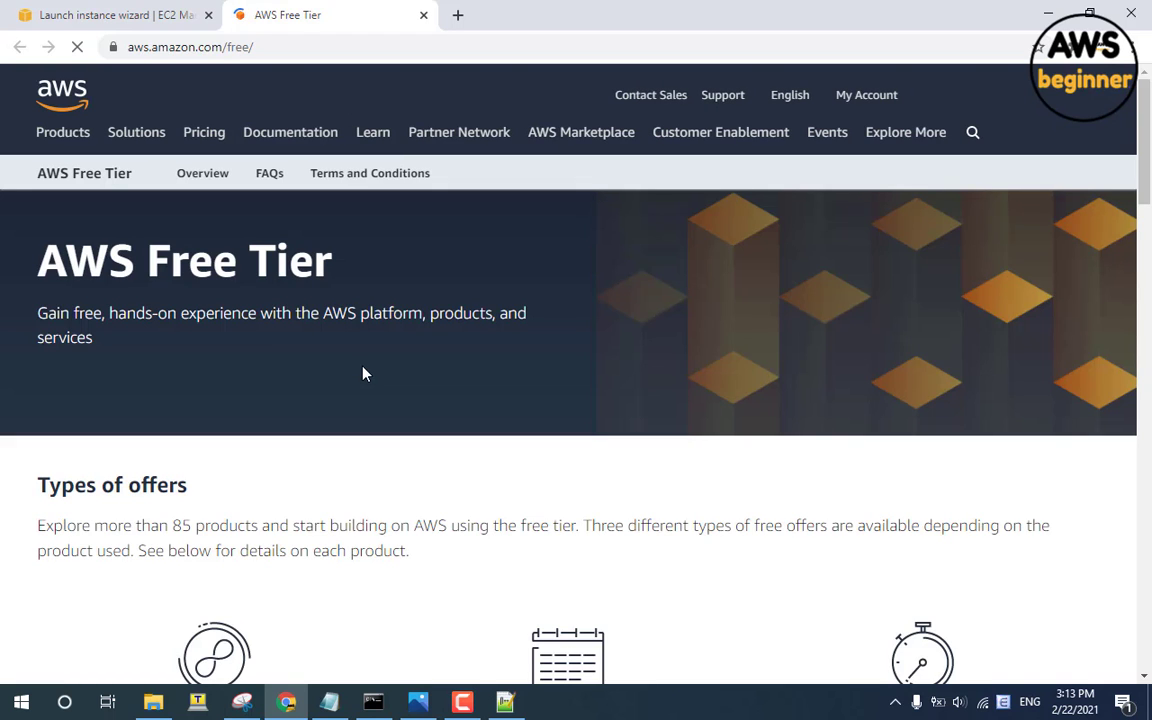
Step: Read the Amazon EC2 free tier offer, examining the monthly hours for Linux and Windows micro instances
scroll(365, 375, down, 5)
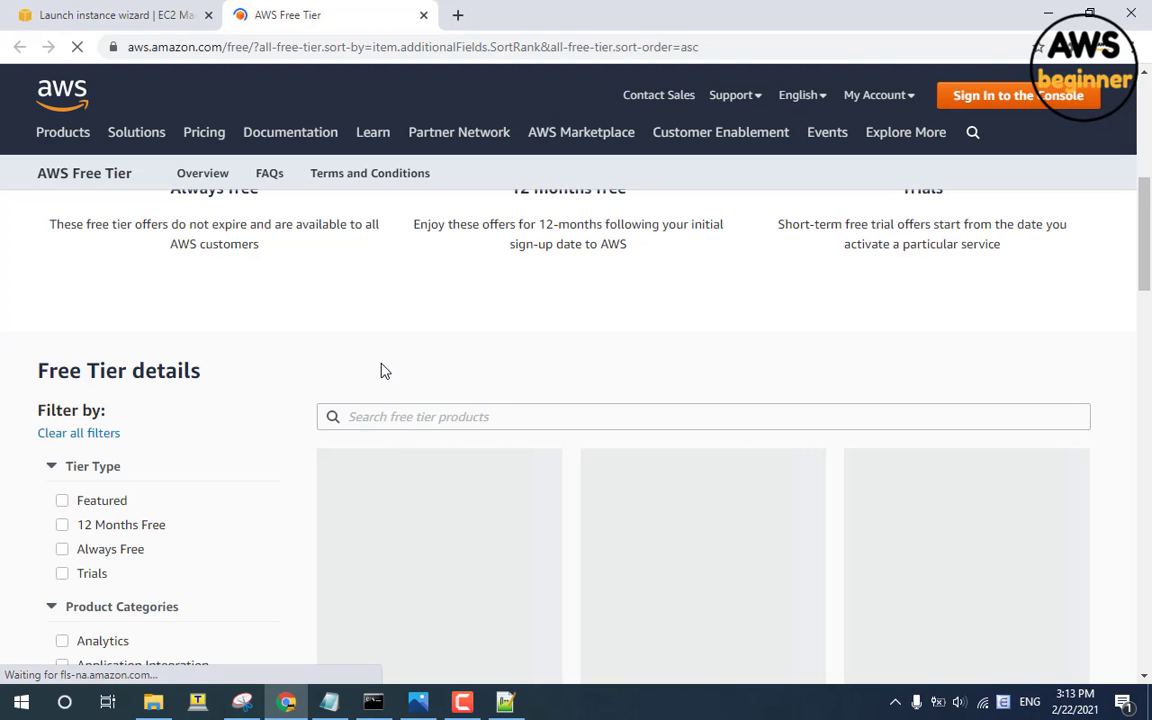
scroll(382, 372, down, 1)
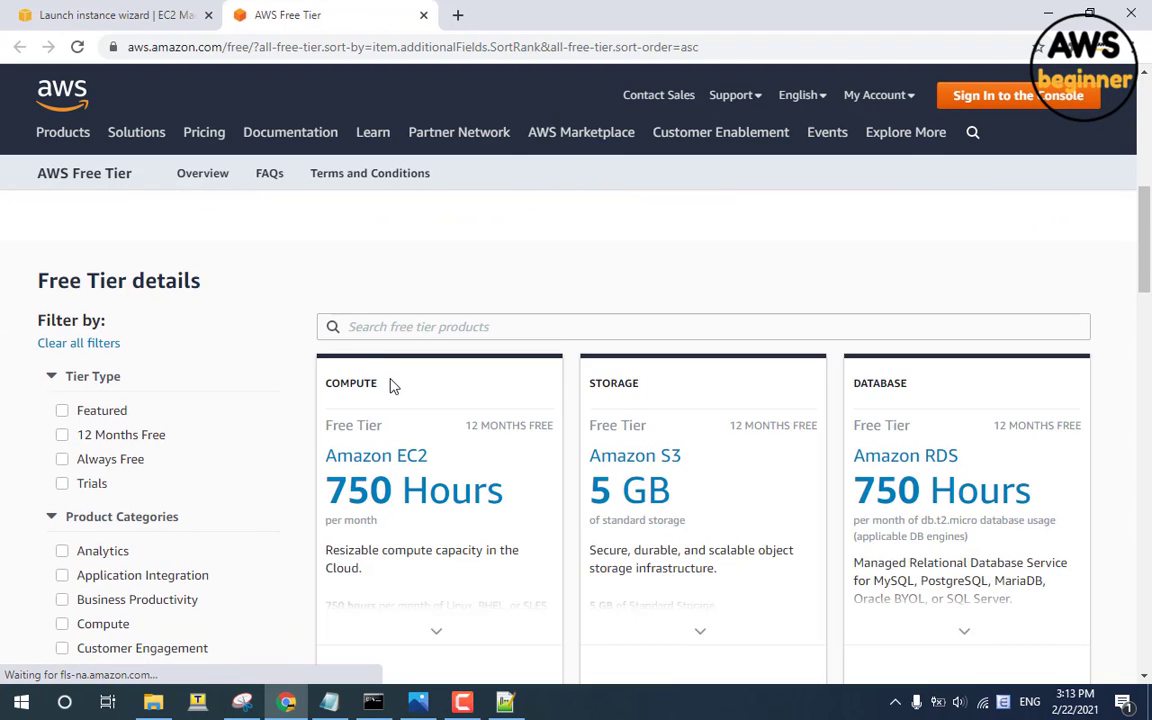
scroll(392, 385, down, 1)
mouse_move(398, 392)
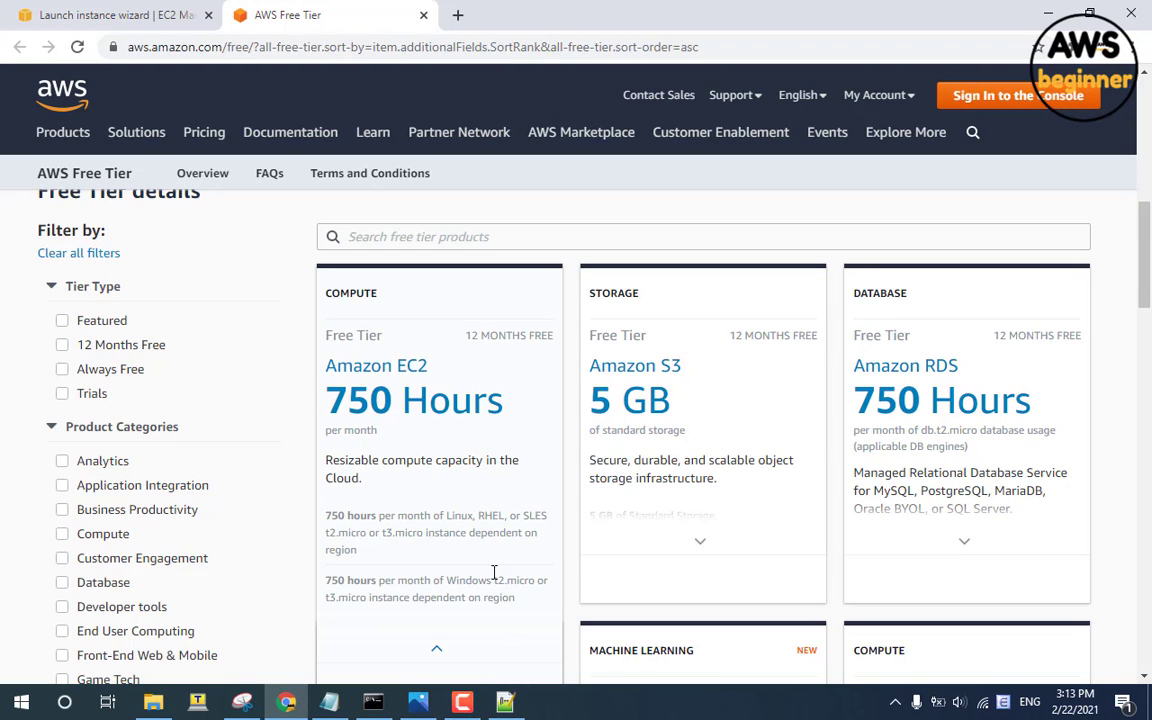
click(468, 704)
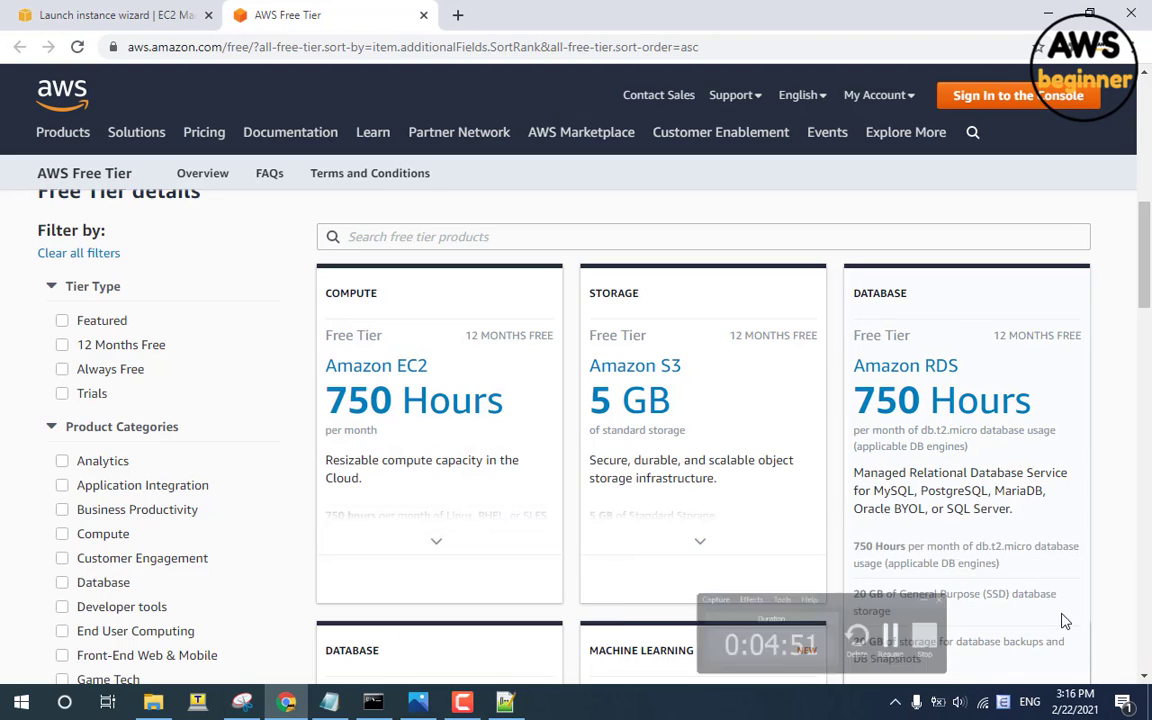
mouse_move(419, 468)
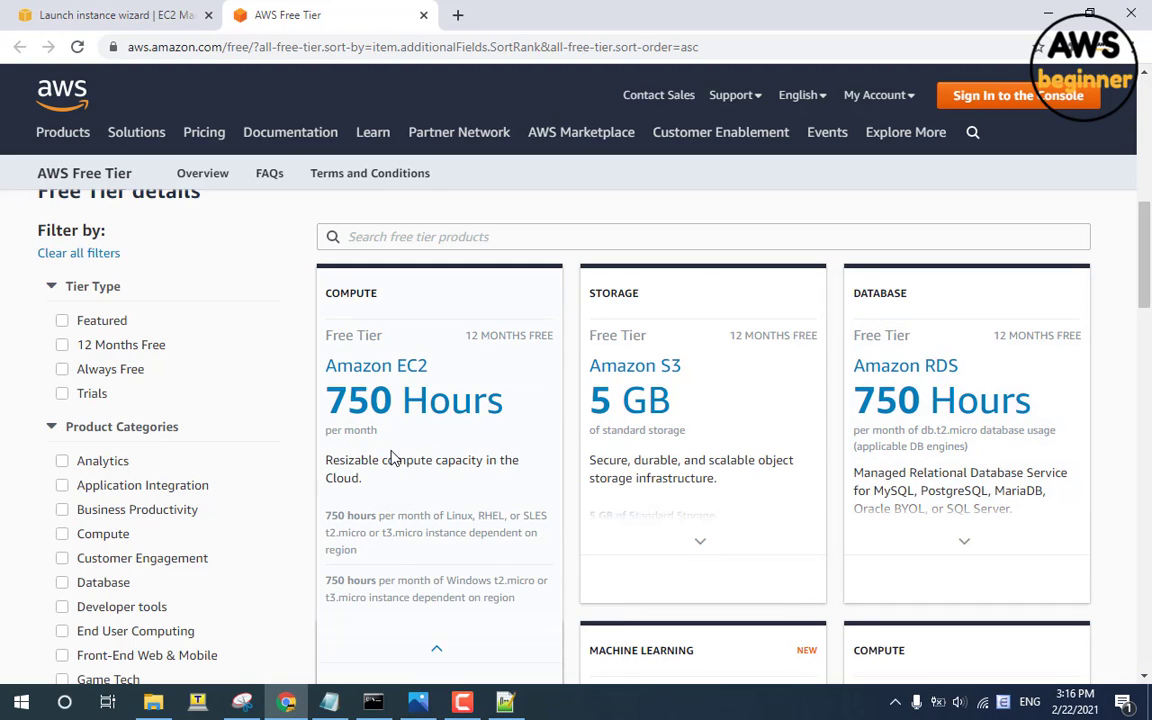
drag(388, 440, 325, 433)
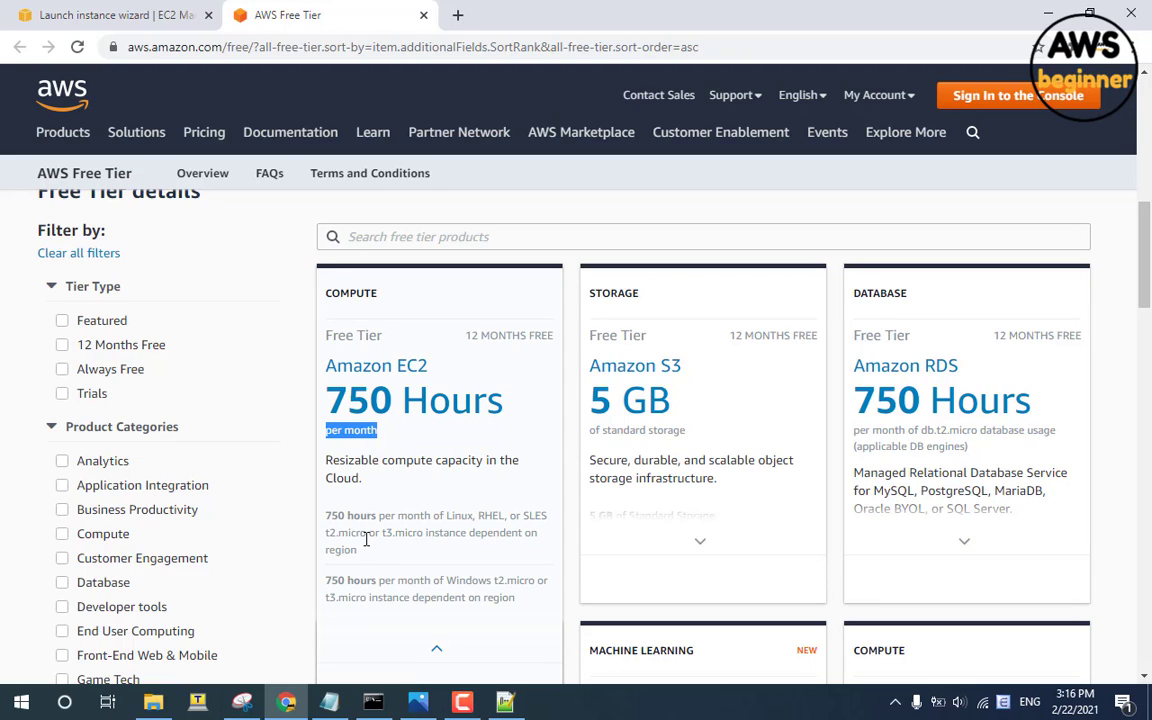
drag(327, 517, 365, 549)
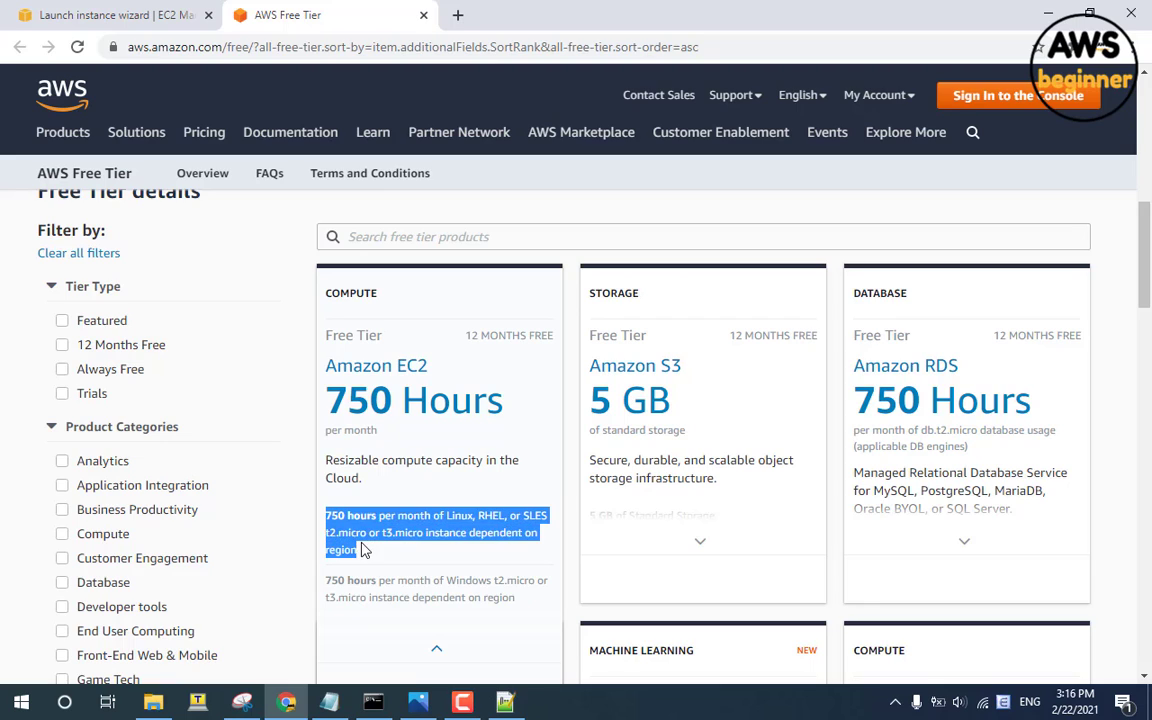
click(449, 518)
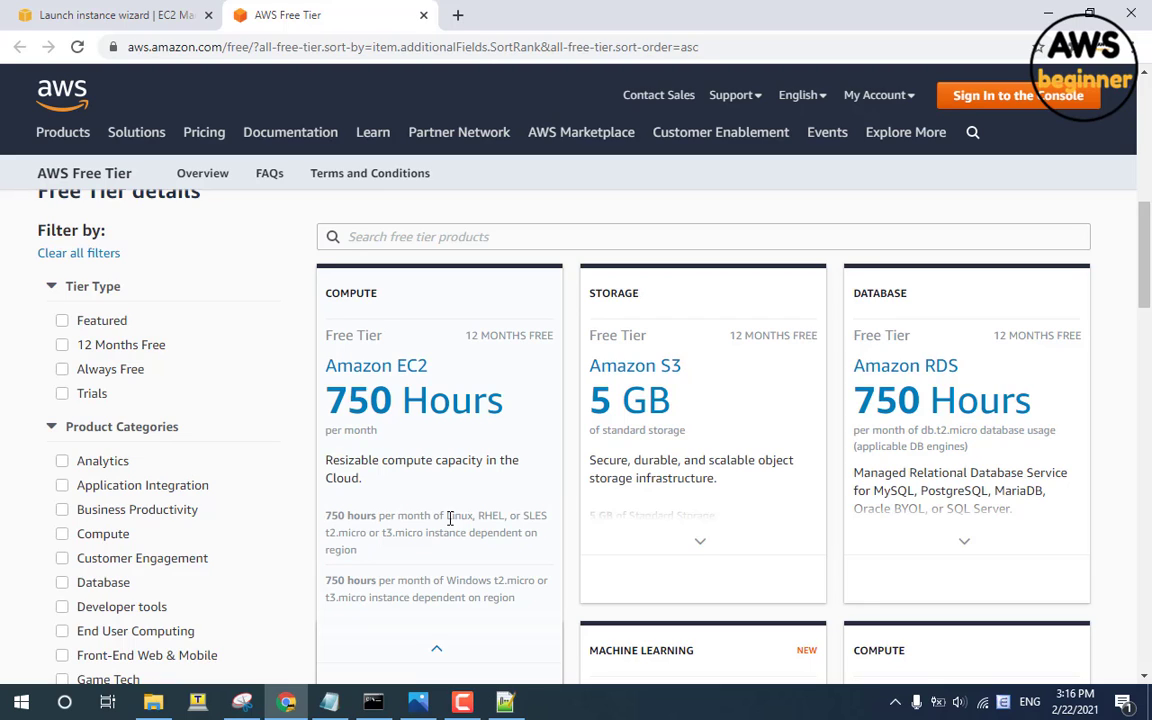
drag(436, 515, 471, 517)
drag(327, 579, 511, 599)
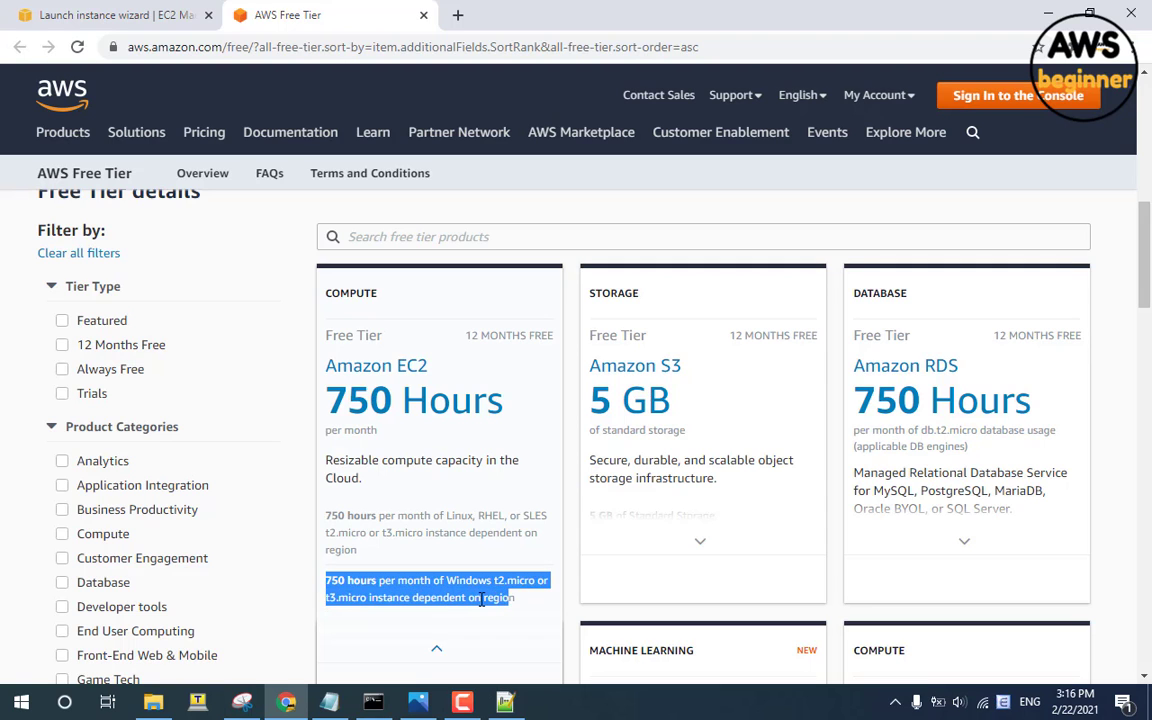
click(481, 599)
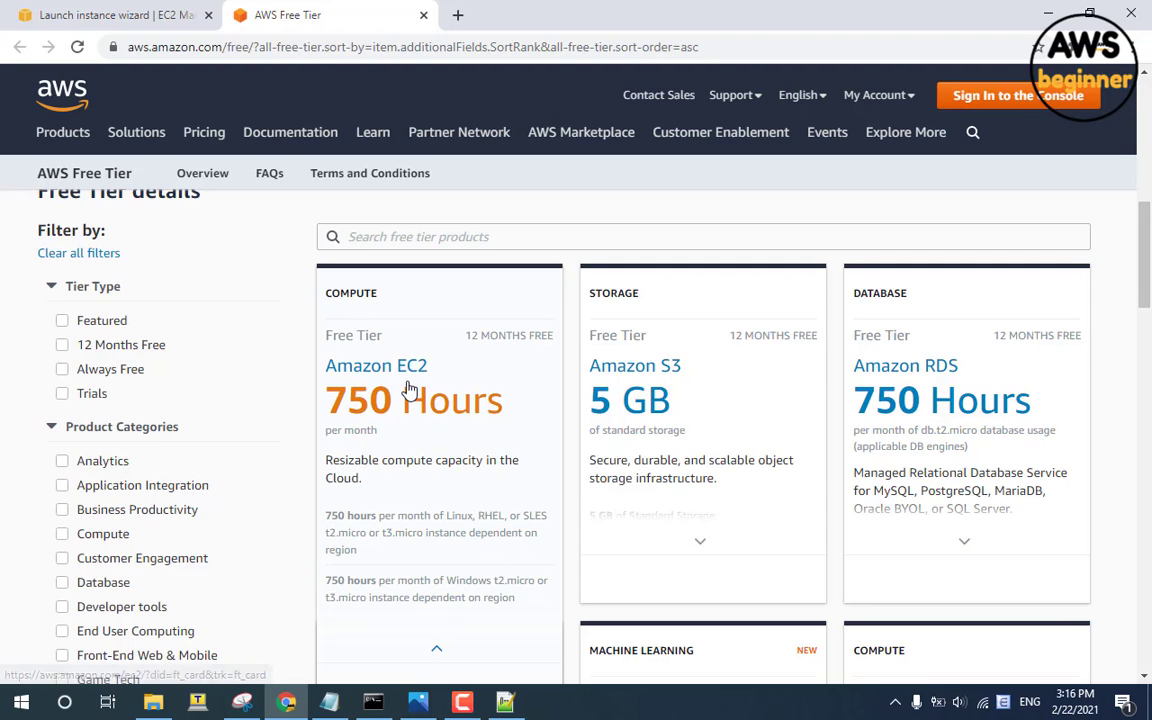
Step: Return to the launch wizard, continue with t2.micro to the instance details and keep the default VPC as the network
click(125, 14)
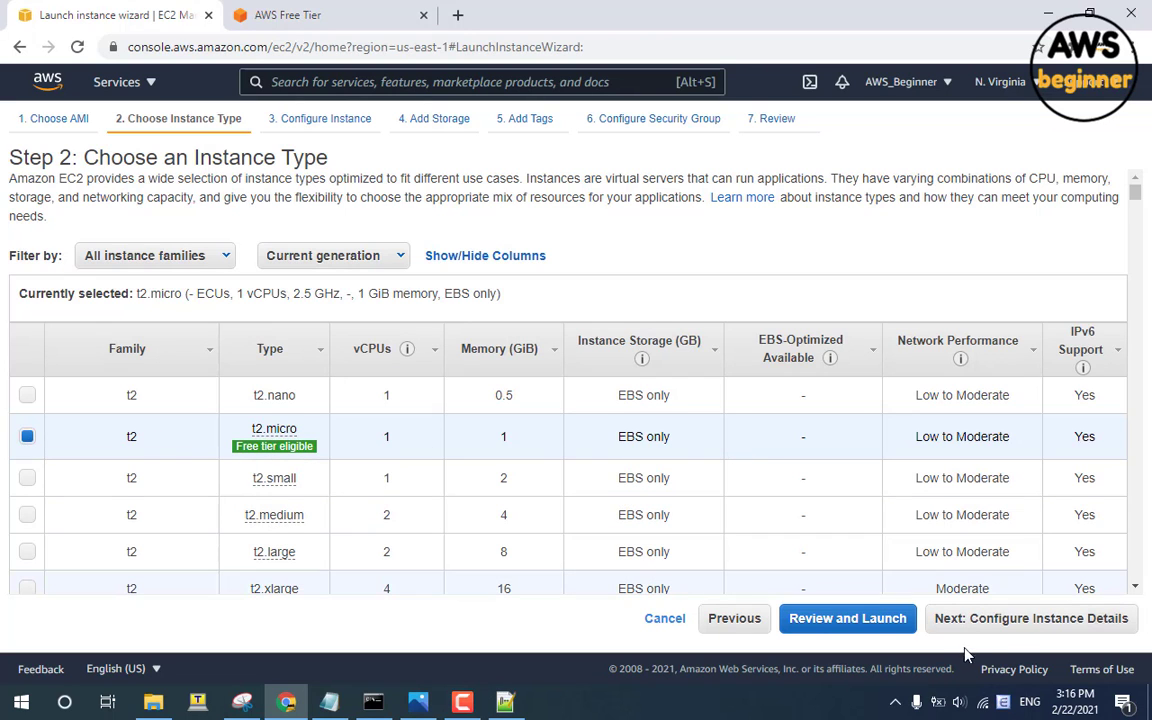
click(1010, 622)
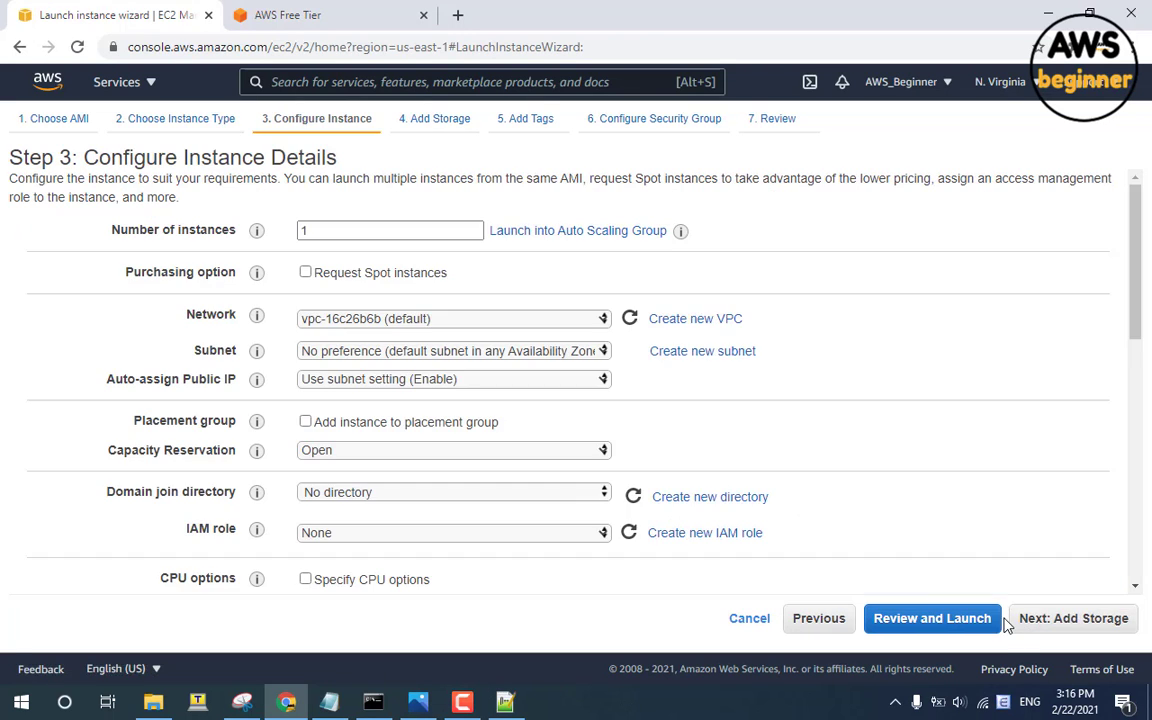
click(407, 325)
click(372, 336)
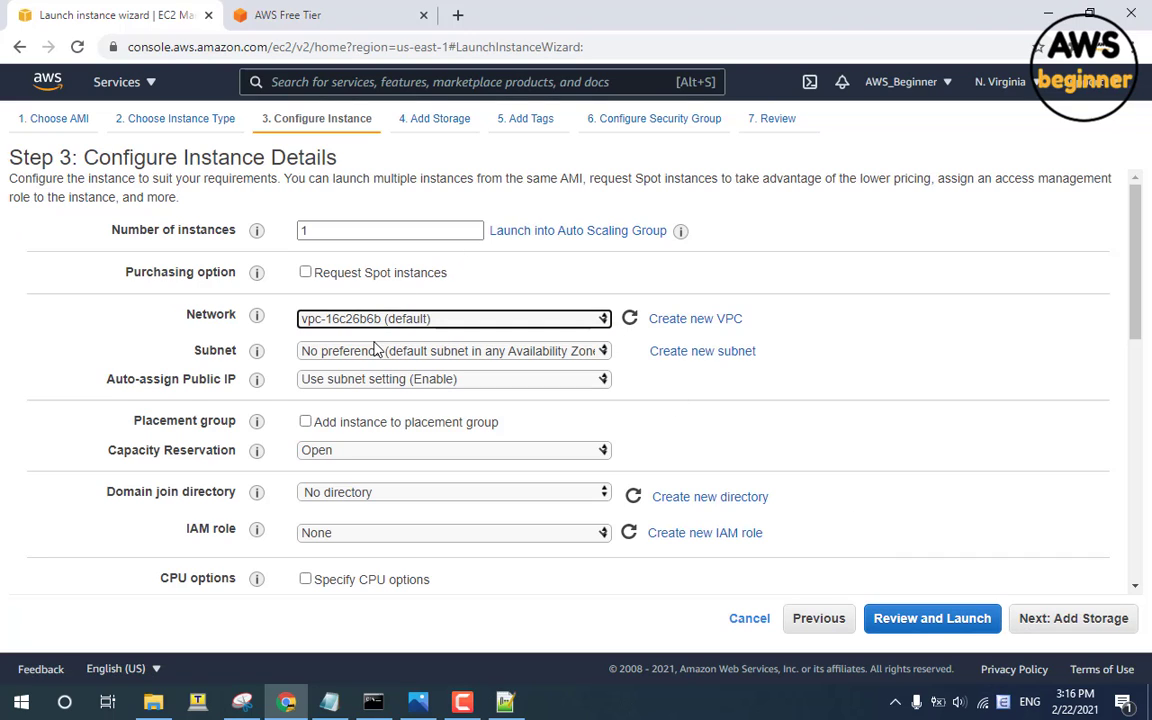
Step: Switch to the Notepad notes and look up the subnet planned for the EC2 instance
drag(194, 352, 233, 351)
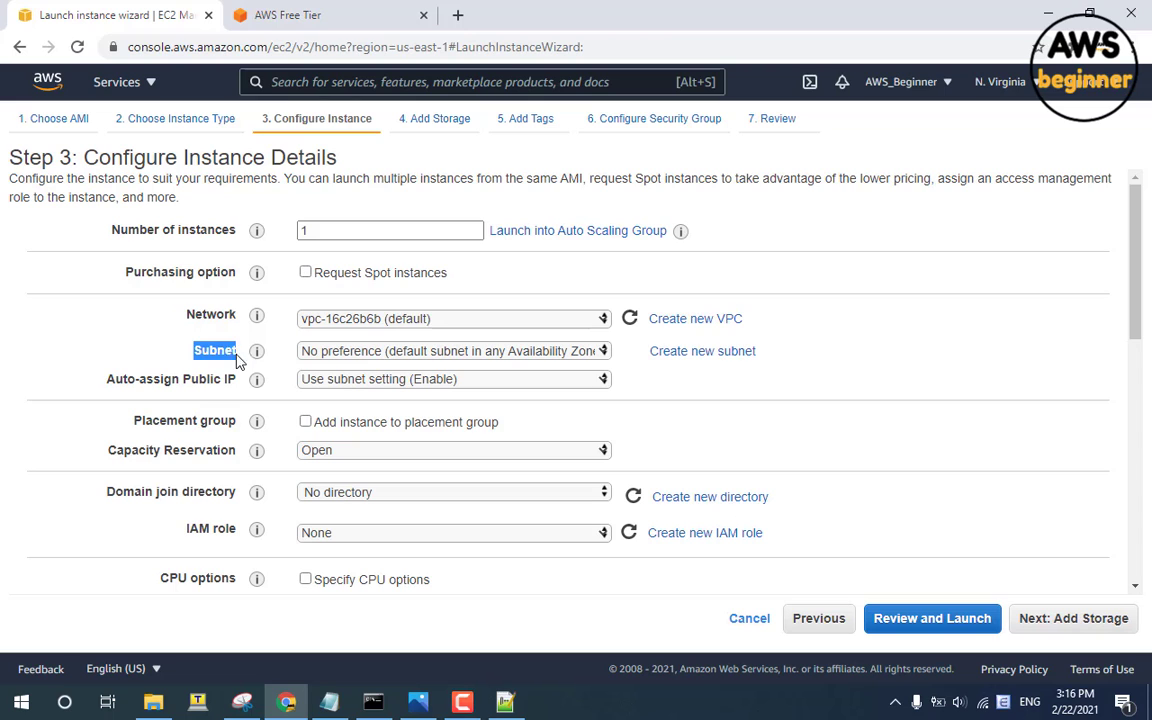
click(329, 701)
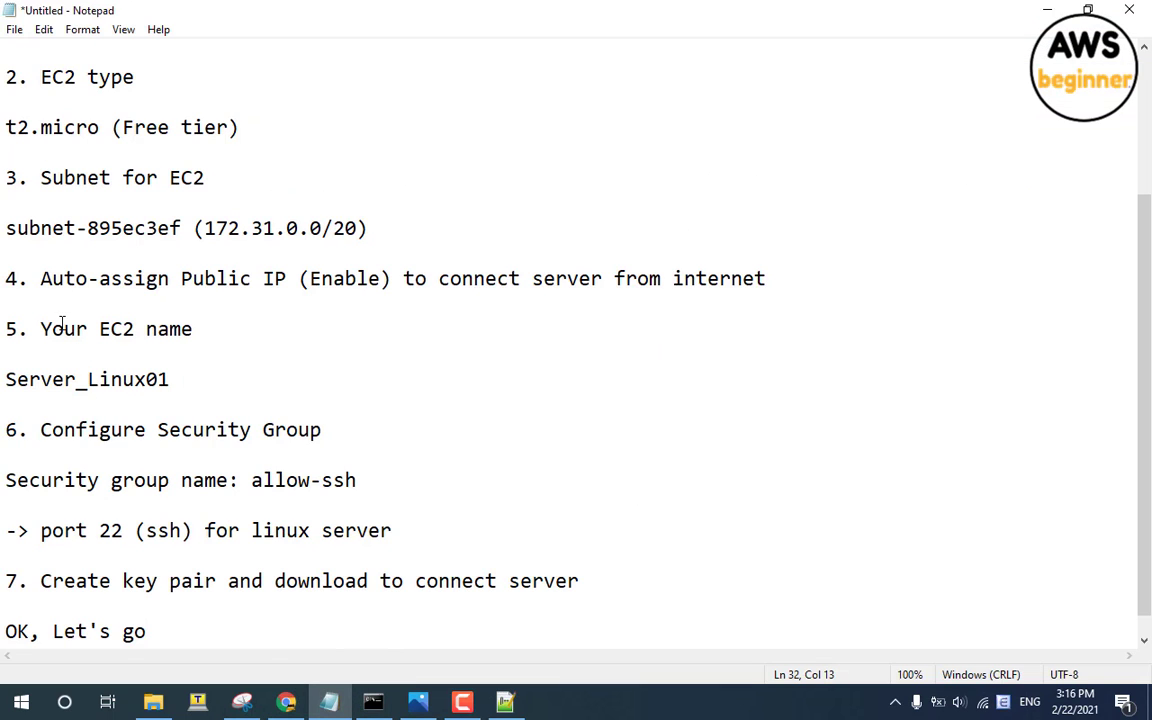
drag(40, 177, 224, 177)
click(170, 177)
drag(180, 228, 41, 228)
click(76, 228)
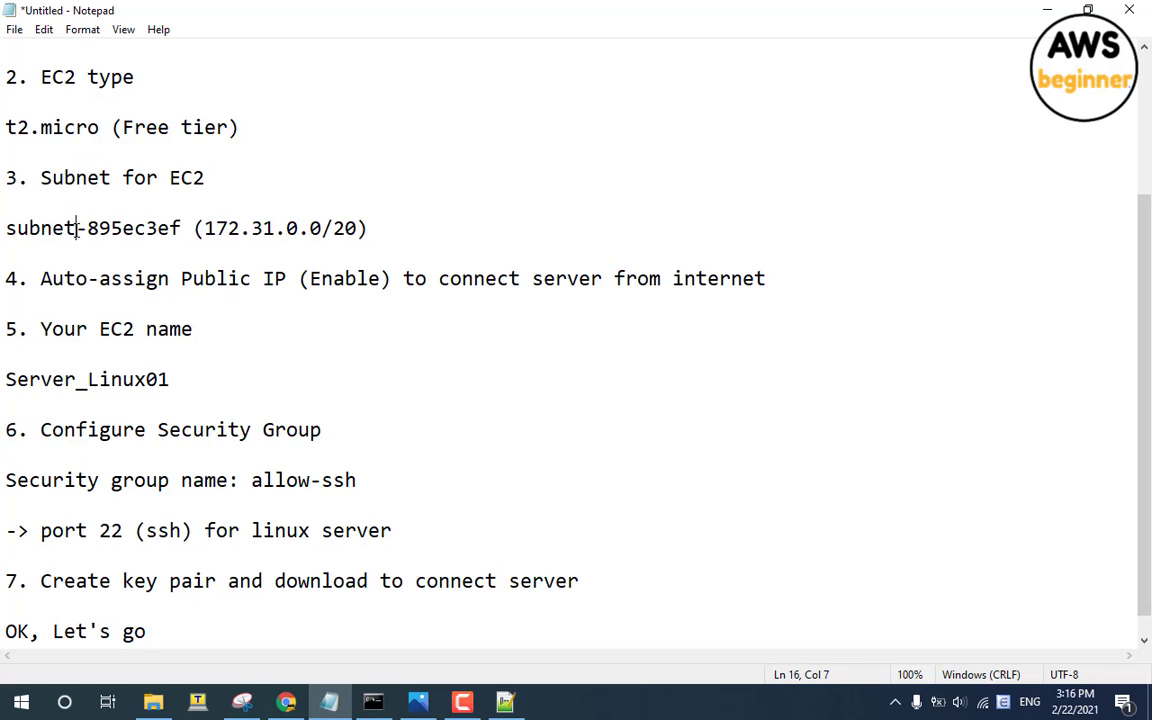
click(1032, 14)
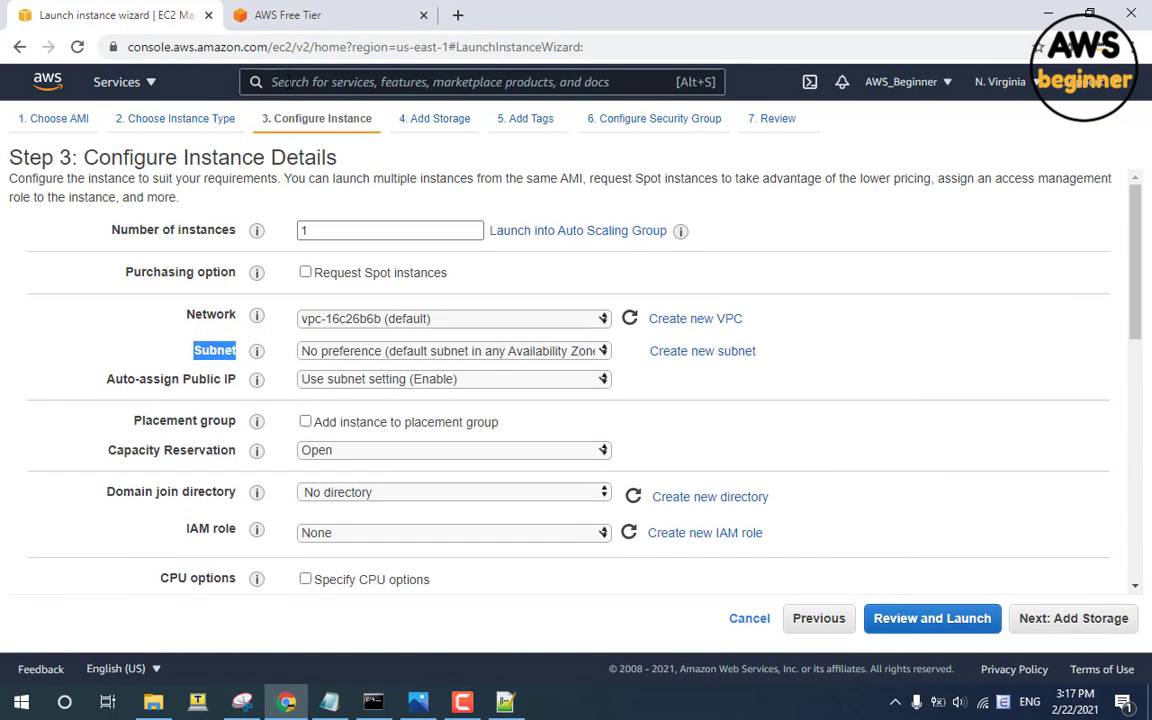
Step: Search the AWS services for "vpc" and open the VPC console in a new browser tab
click(287, 84)
text(V)
key(BackSpace)
text(PVC)
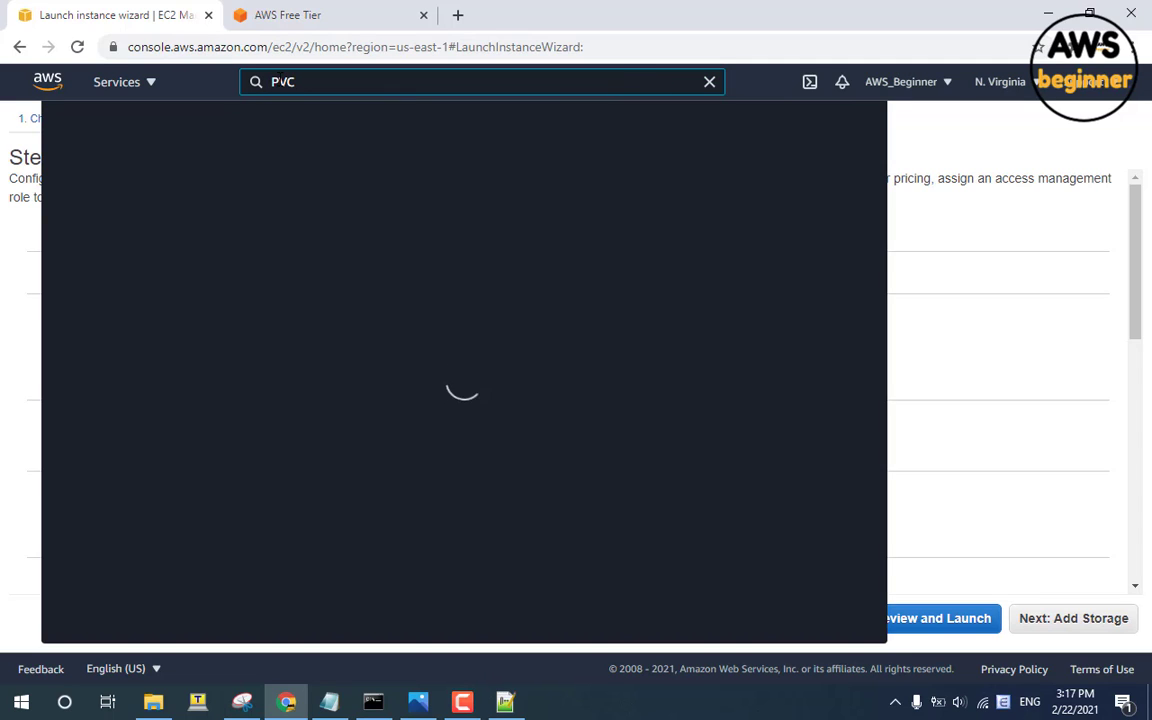
key(BackSpace)
key(BackSpace)
key(BackSpace)
text(p)
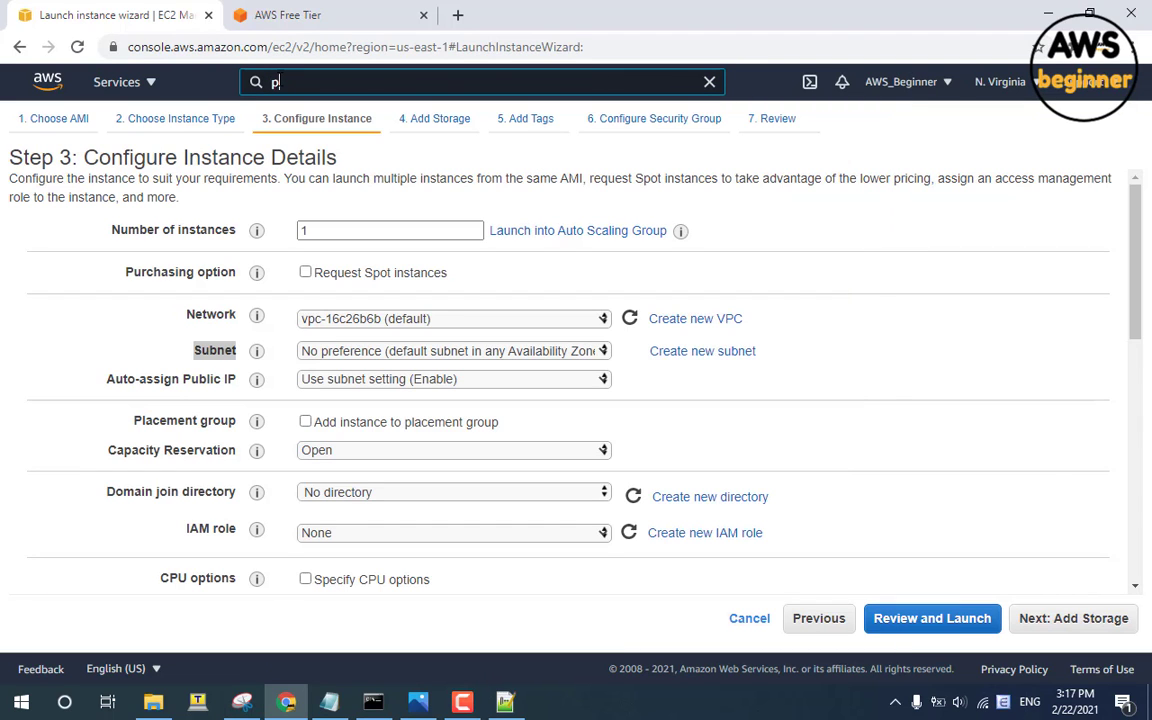
key(BackSpace)
text(vpc)
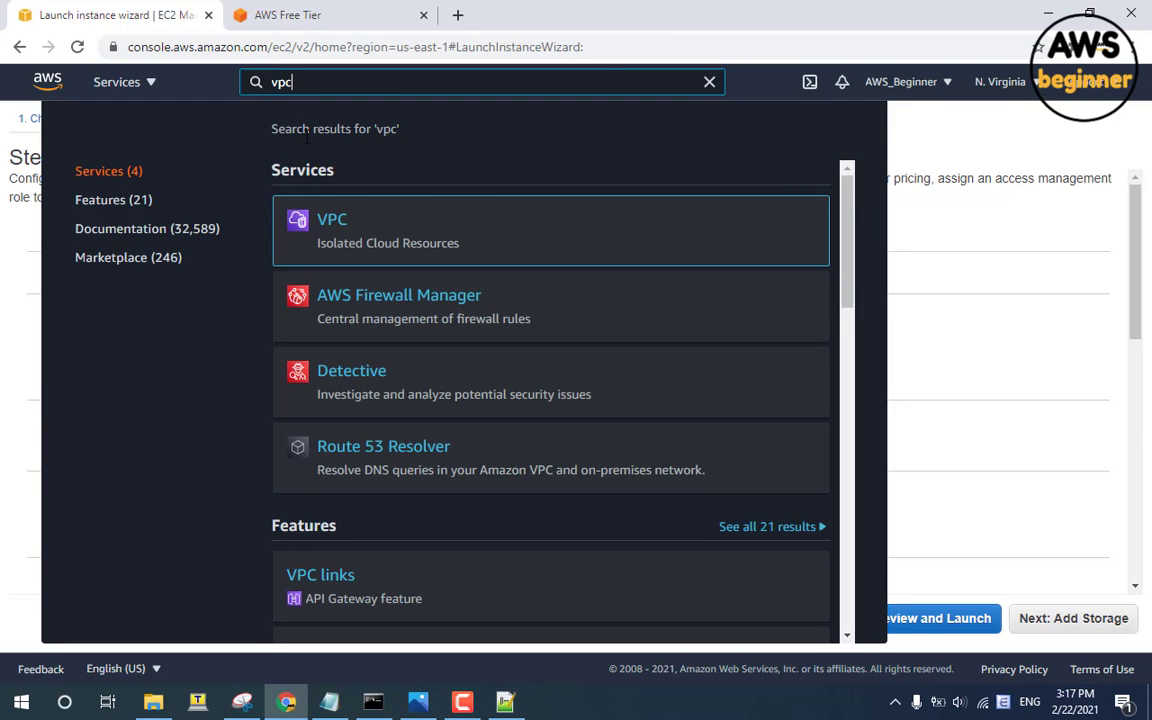
middle_click(335, 222)
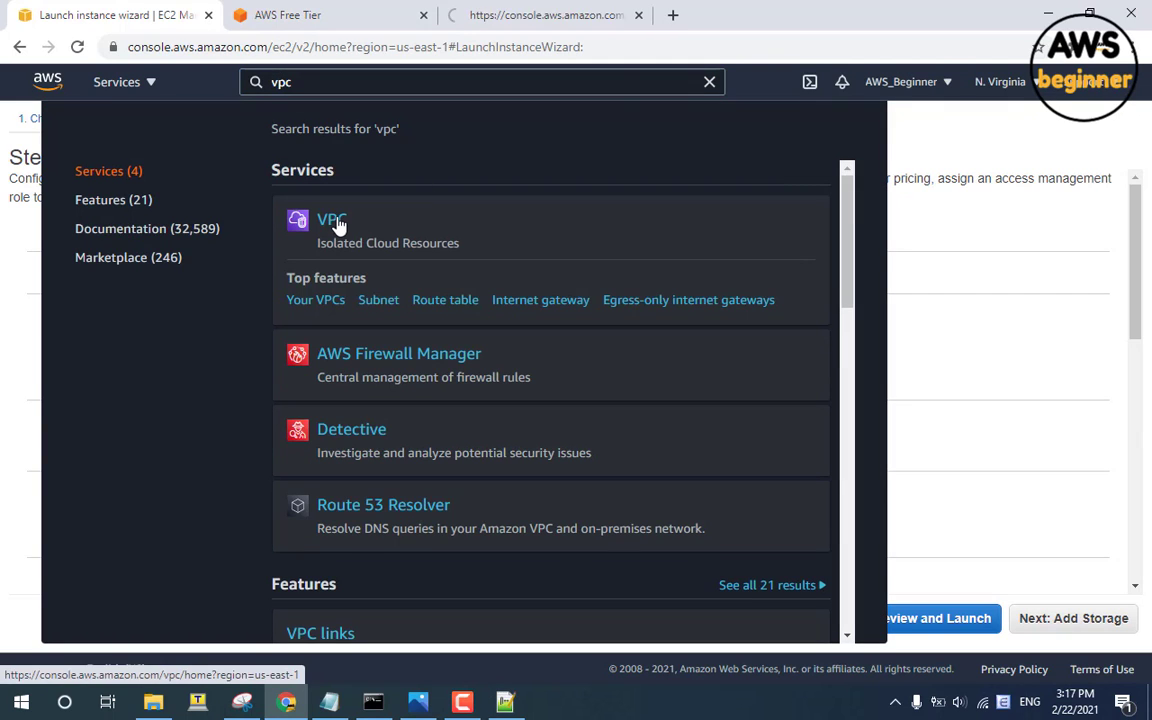
click(505, 10)
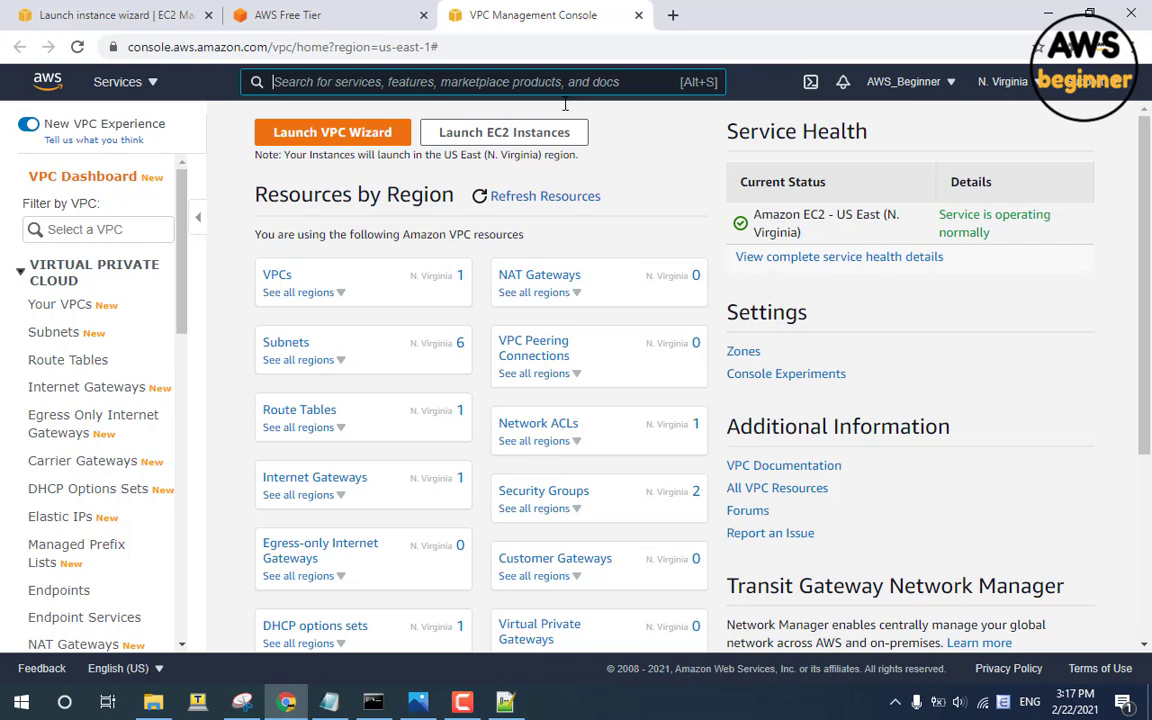
Step: View the VPC list and the subnets list, narrowing the Name column to show each subnet's IPv4 CIDR
click(62, 310)
click(100, 338)
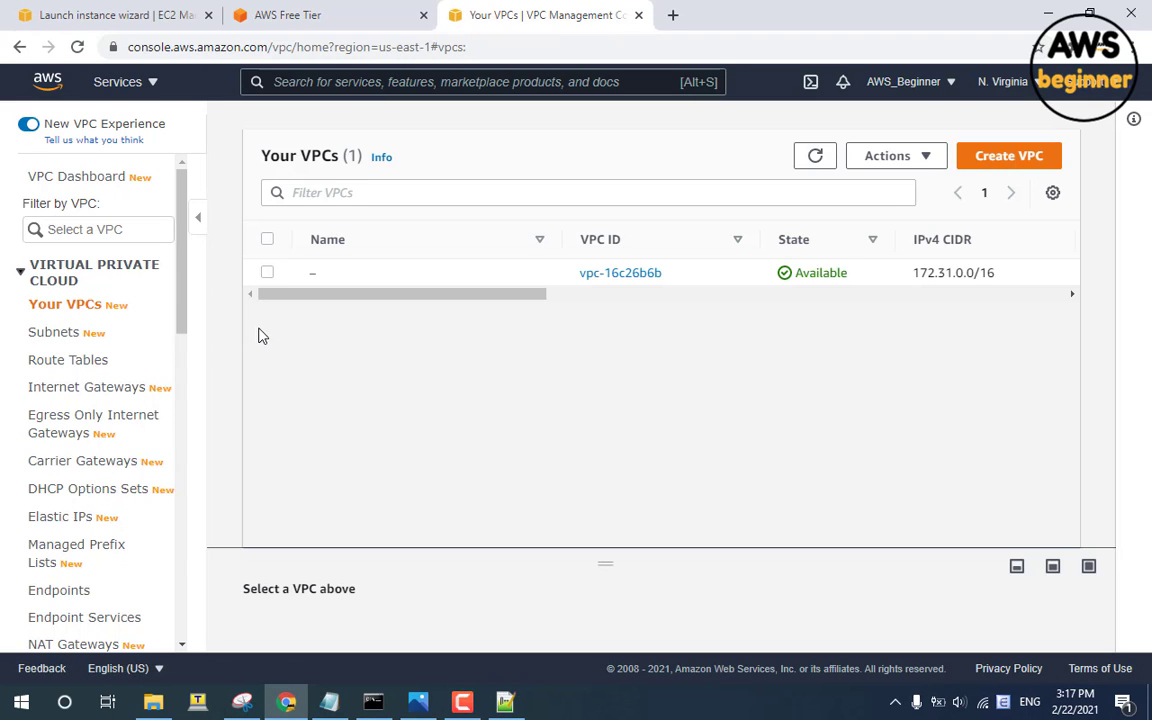
click(52, 333)
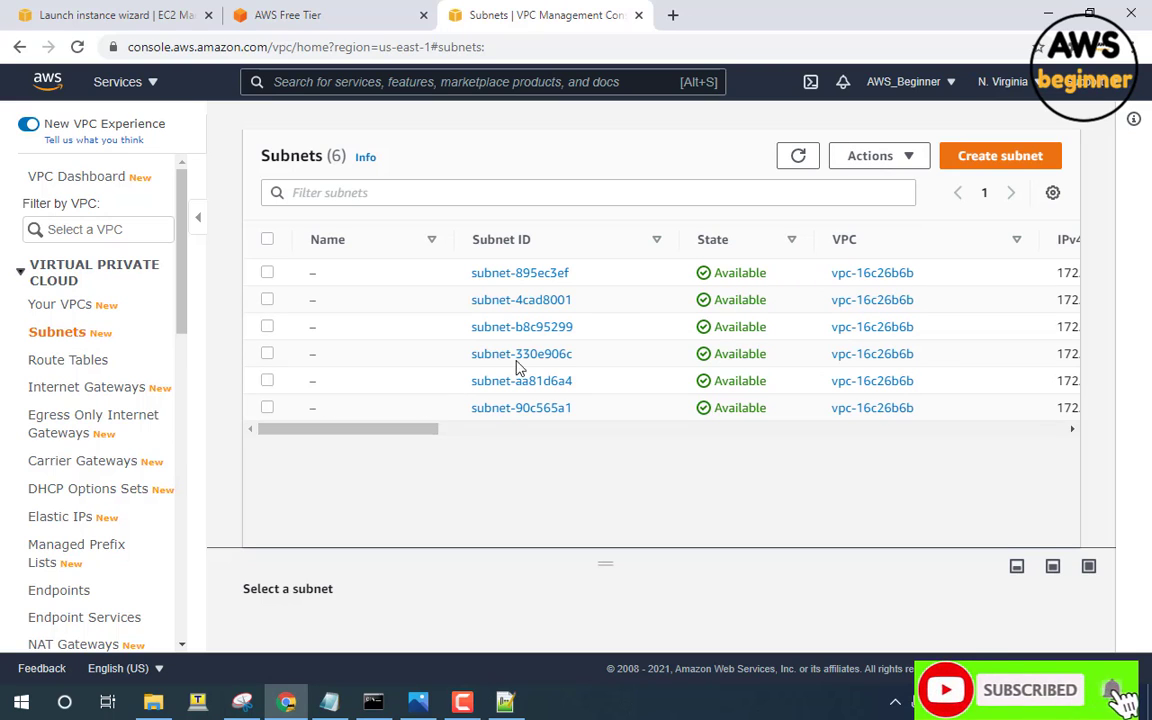
drag(458, 237, 363, 237)
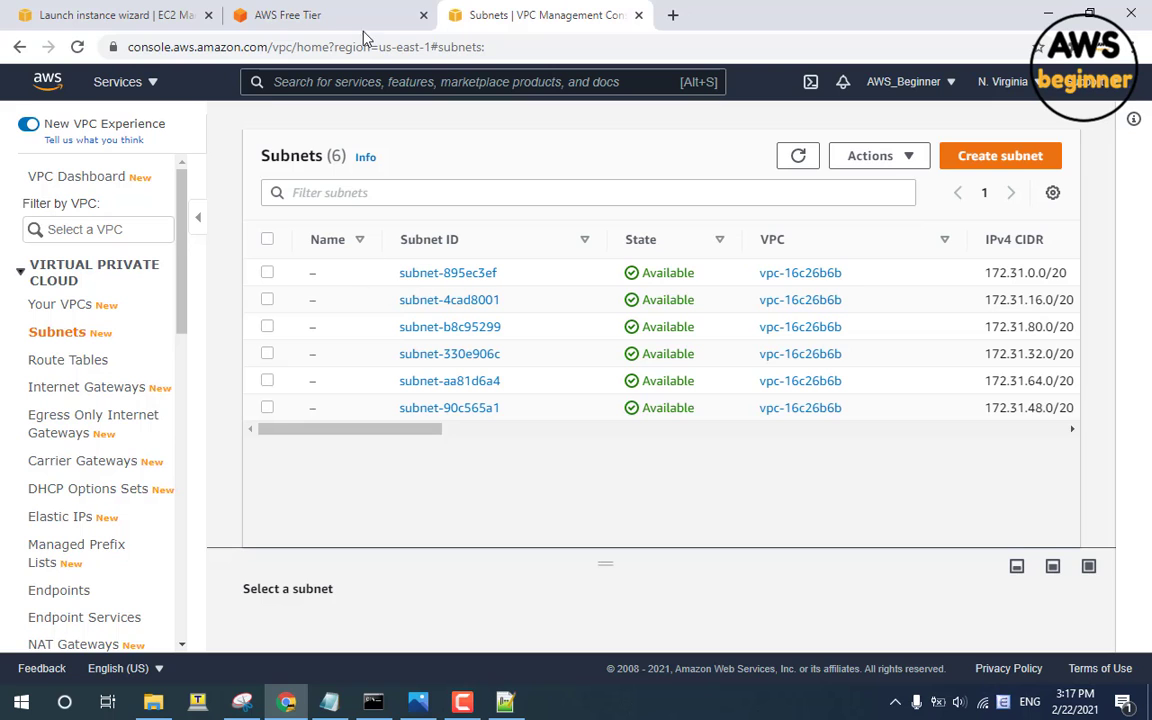
Step: Return to the launch wizard, set the subnet to subnet-895ec3ef (us-east-1a) and set Auto-assign Public IP to Enable
click(165, 8)
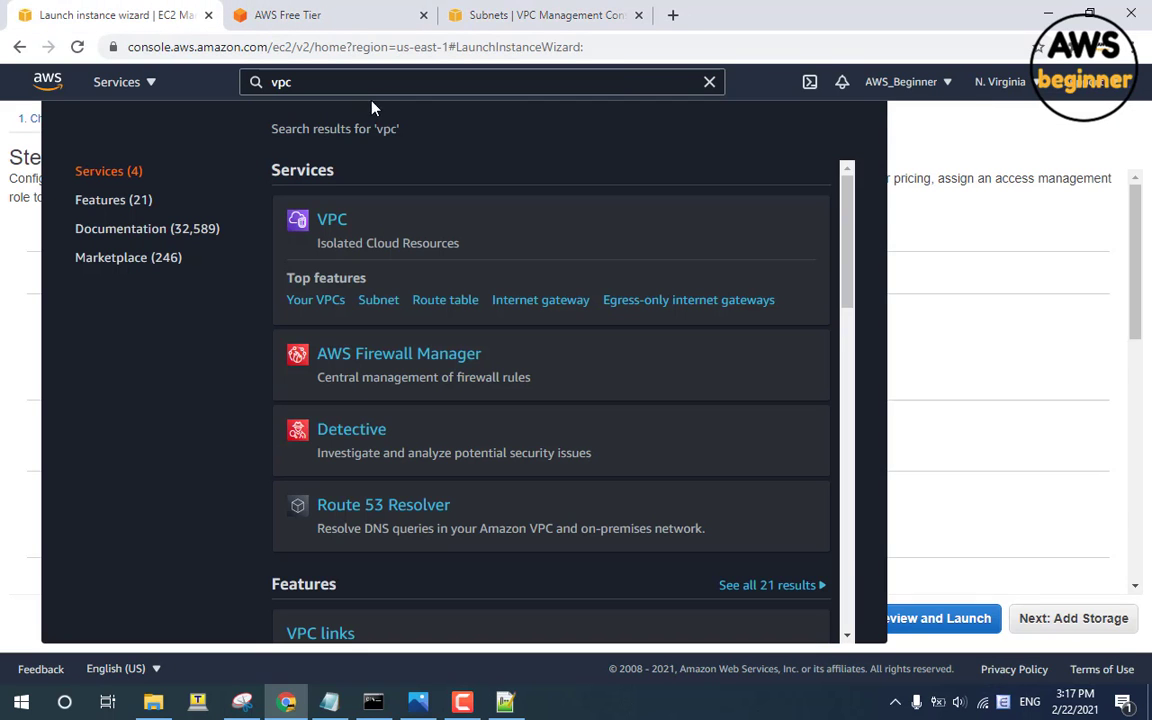
click(913, 205)
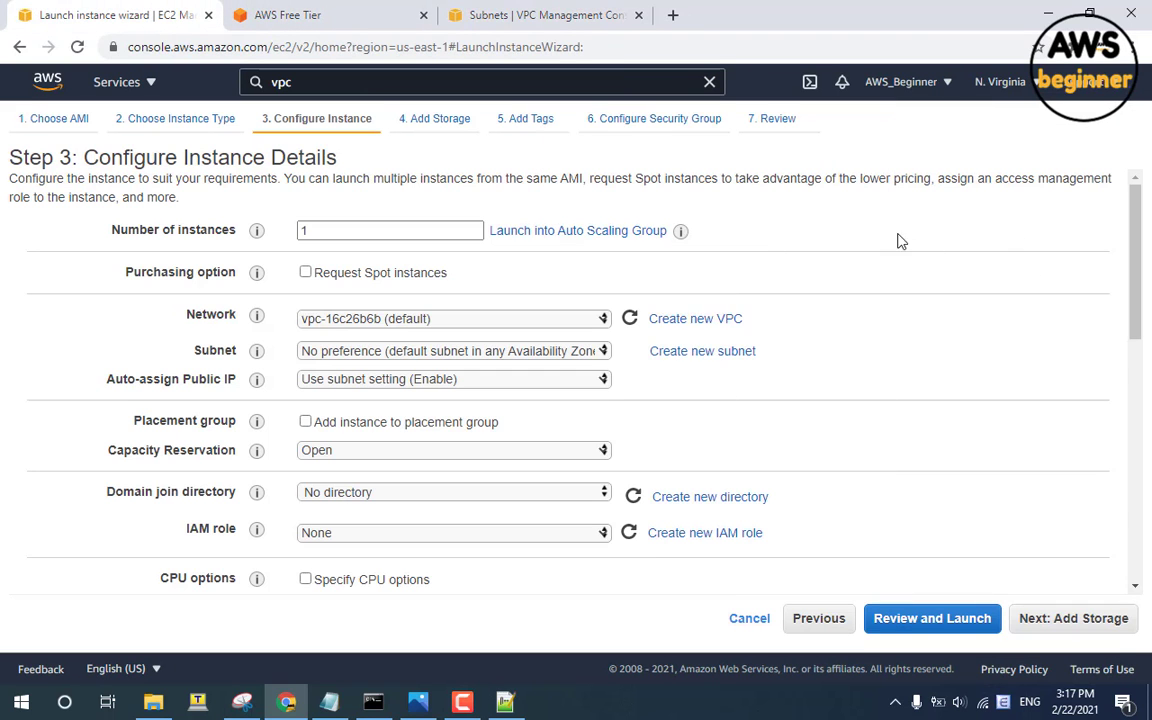
click(433, 360)
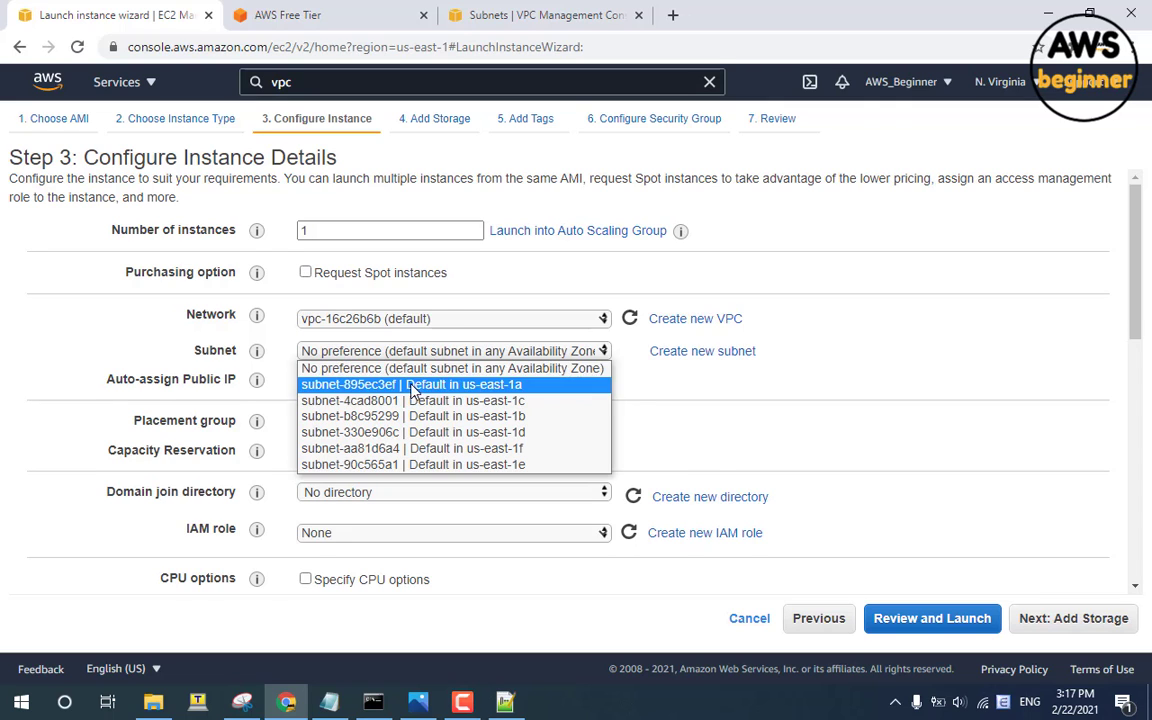
click(411, 387)
click(410, 397)
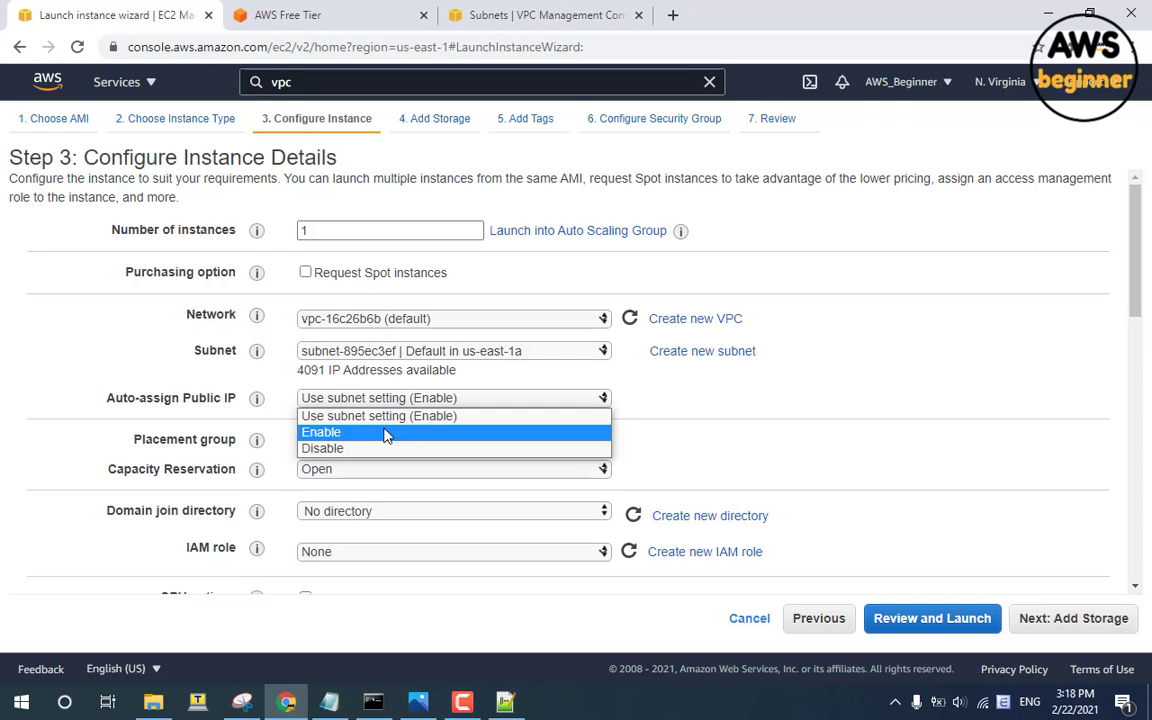
click(335, 436)
Step: Read the help text on Auto-assign Public IP and compare it with the purpose given in the Notepad notes
mouse_move(257, 400)
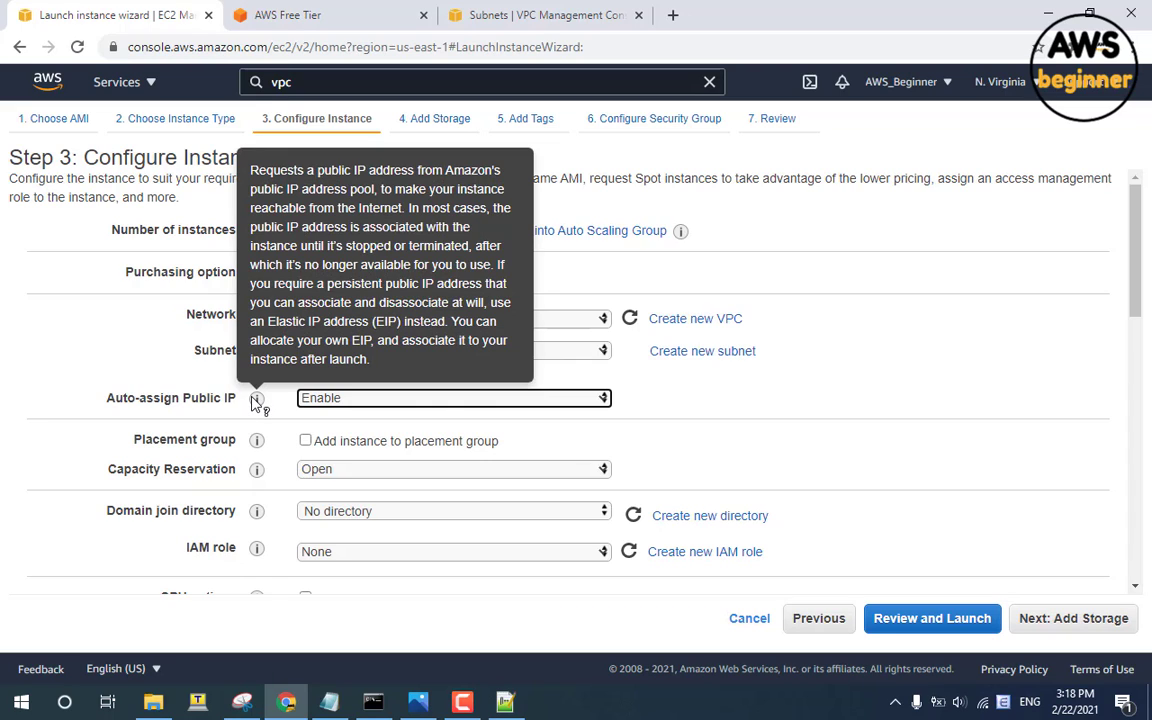
click(329, 703)
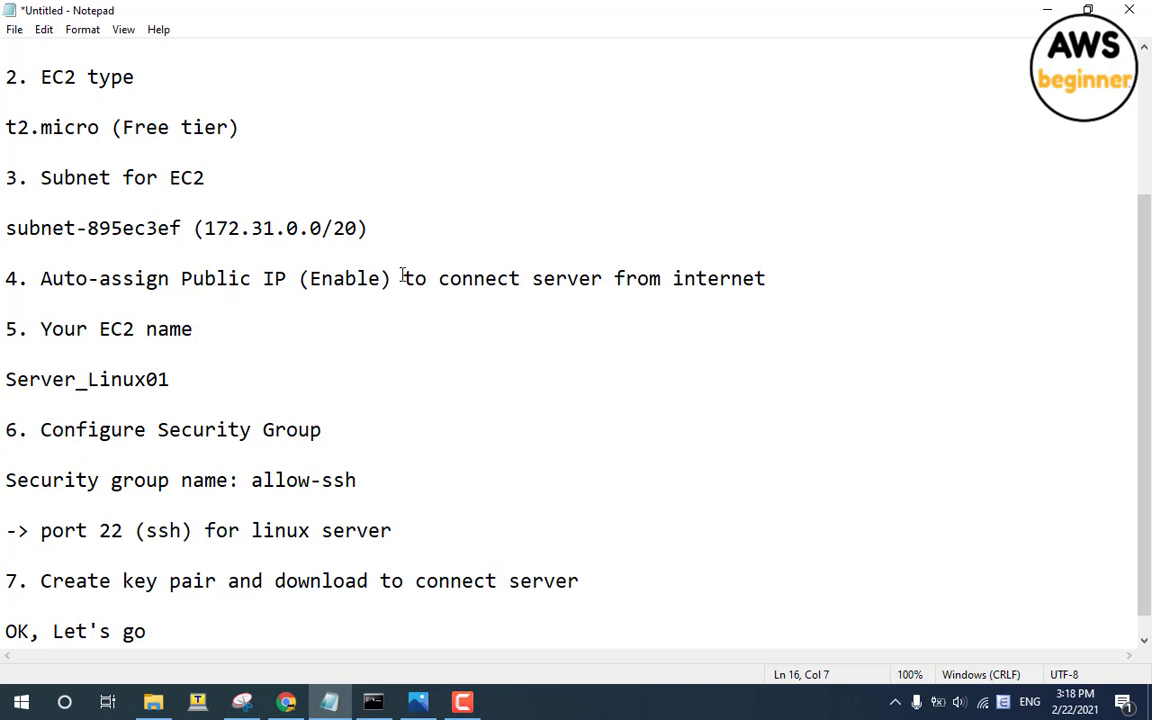
double_click(348, 278)
click(461, 278)
drag(392, 278, 810, 279)
click(1048, 10)
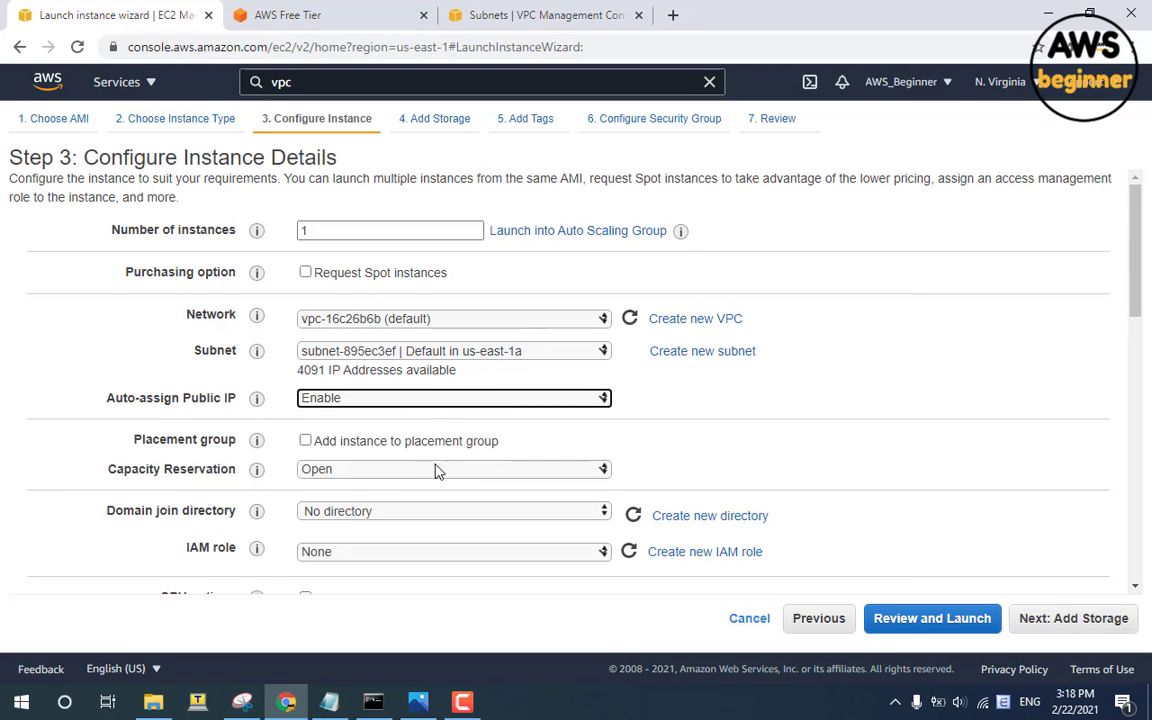
Step: Review the remaining instance details, keep their defaults and continue to the storage settings
scroll(460, 473, down, 4)
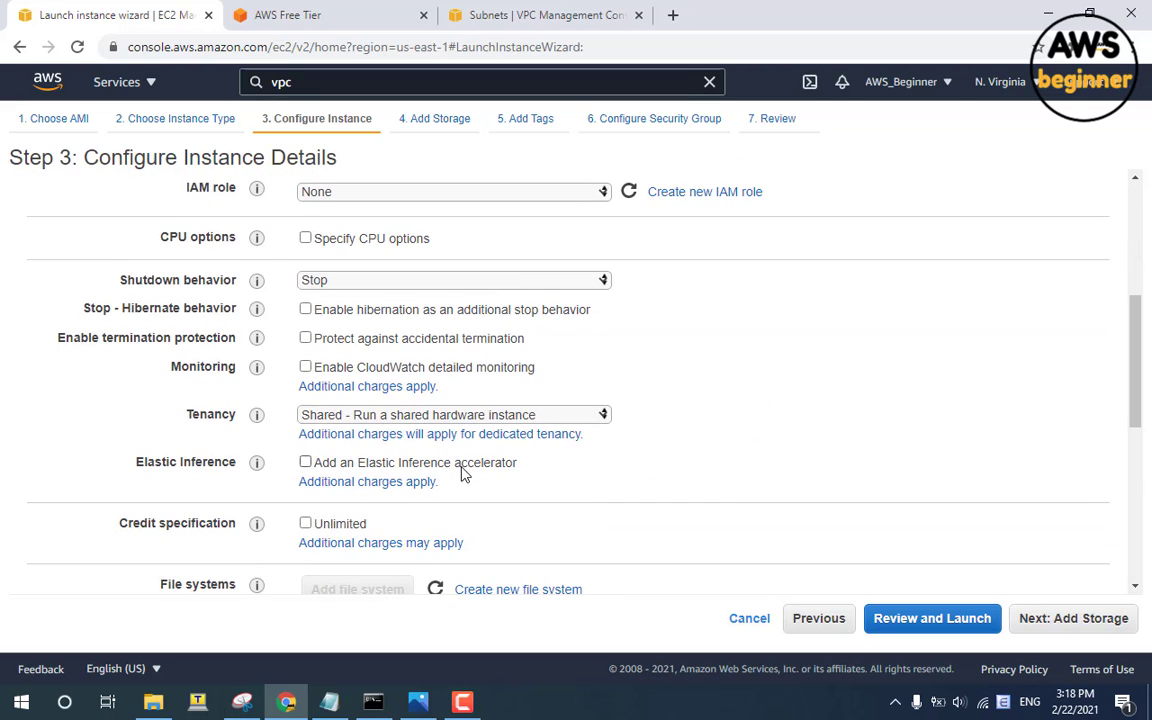
scroll(462, 474, down, 2)
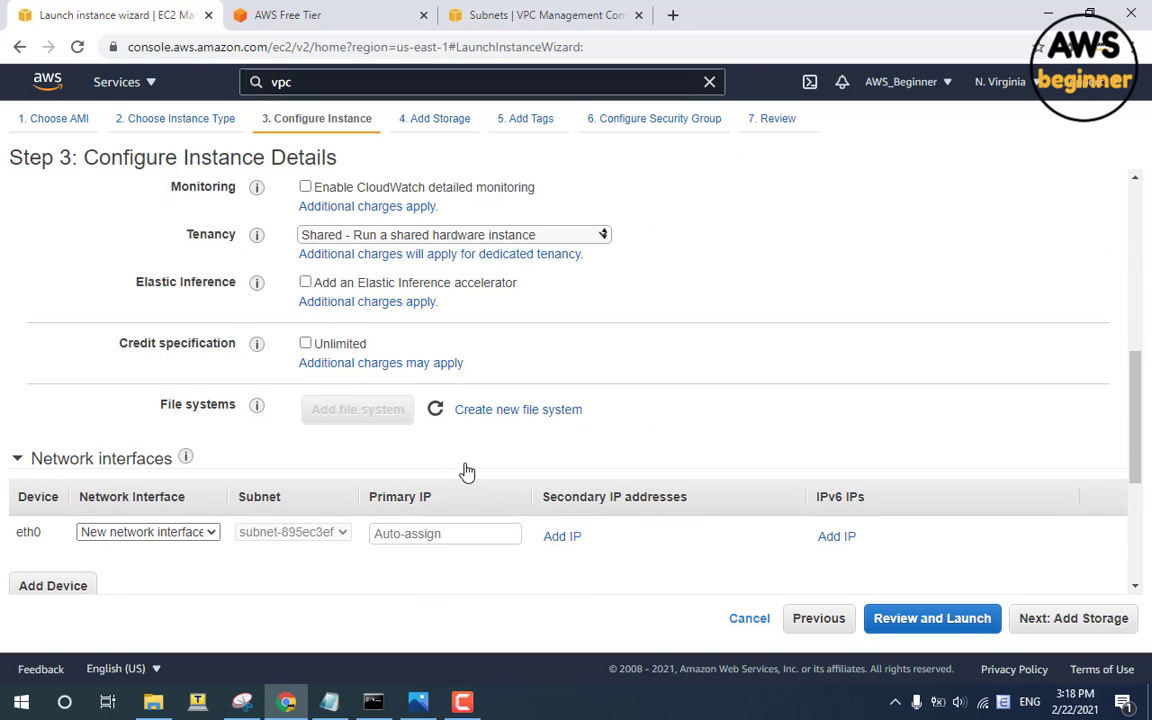
scroll(466, 472, down, 1)
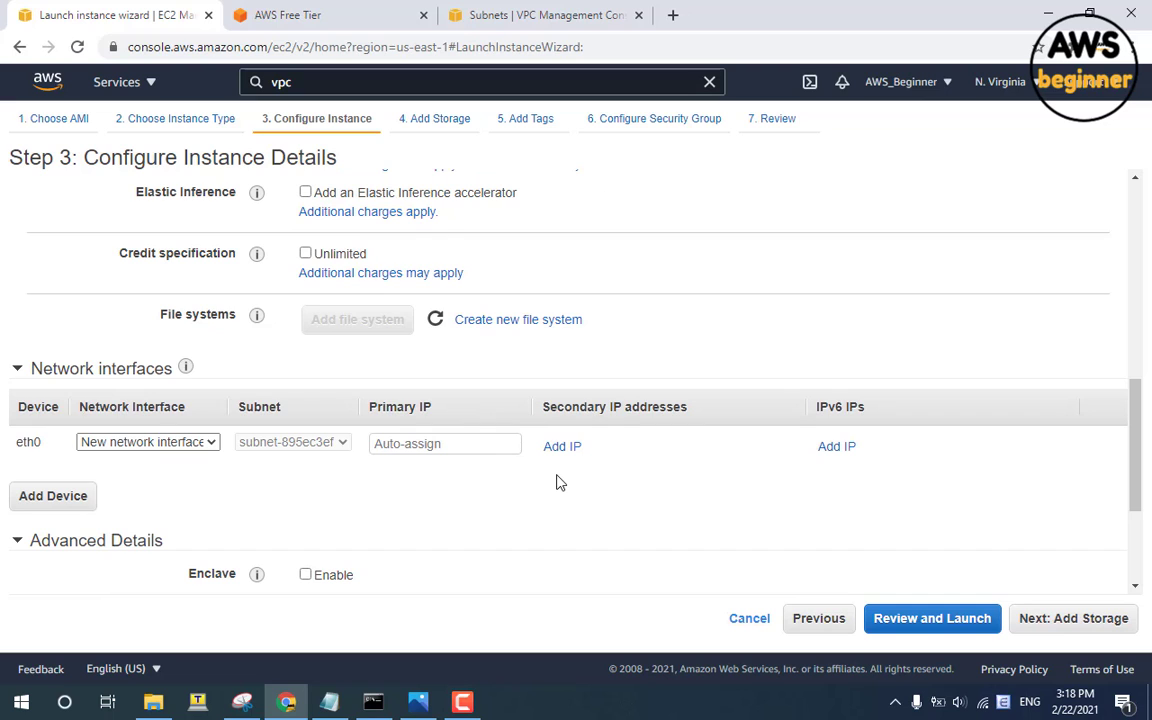
click(1065, 625)
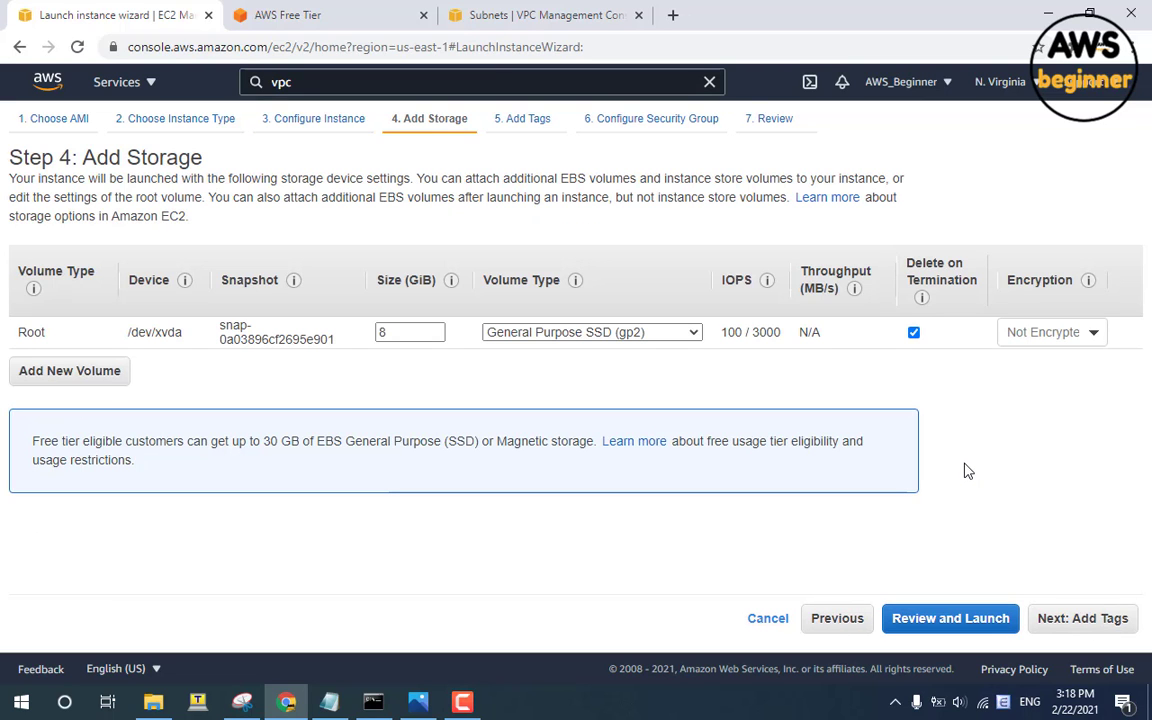
Step: Examine the root volume's device and snapshot, check the next items in the Notepad notes and return to the wizard
double_click(32, 332)
click(52, 334)
drag(184, 333, 362, 332)
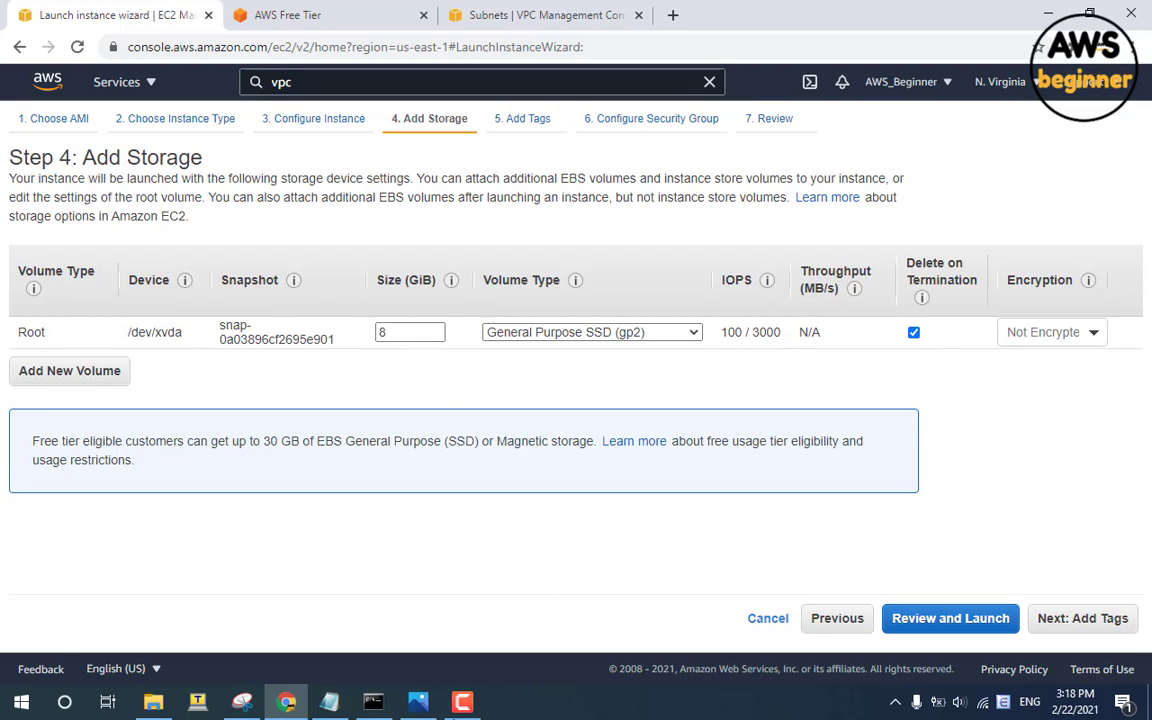
click(329, 702)
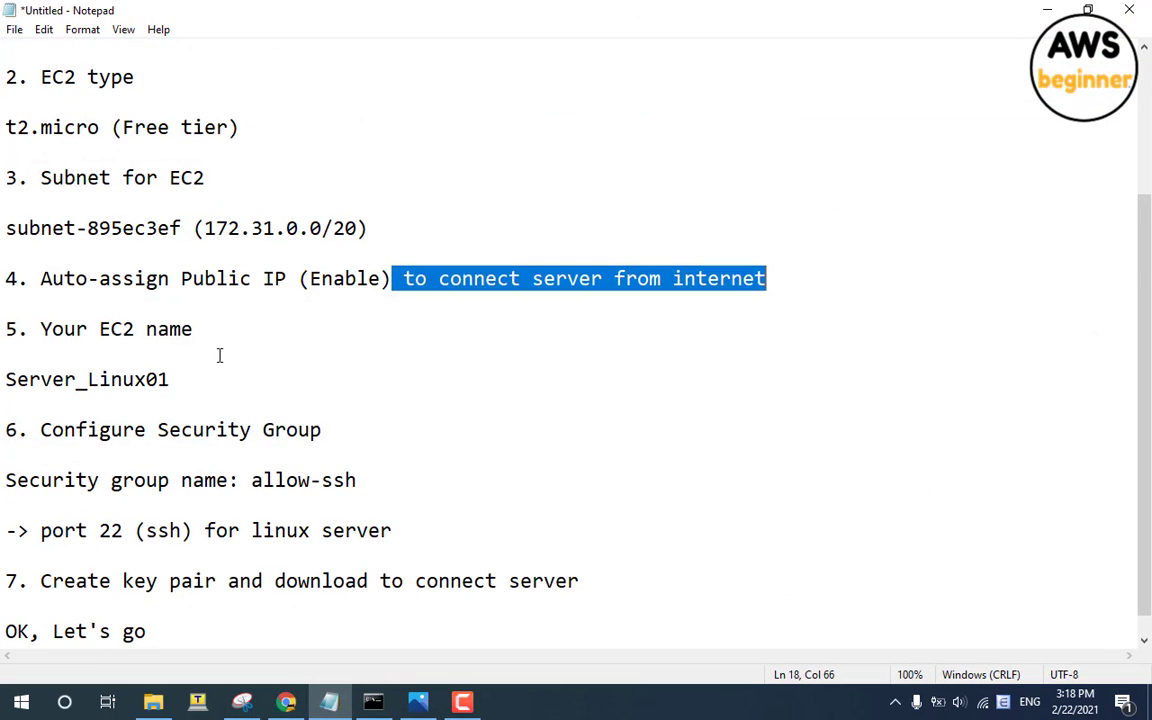
click(261, 392)
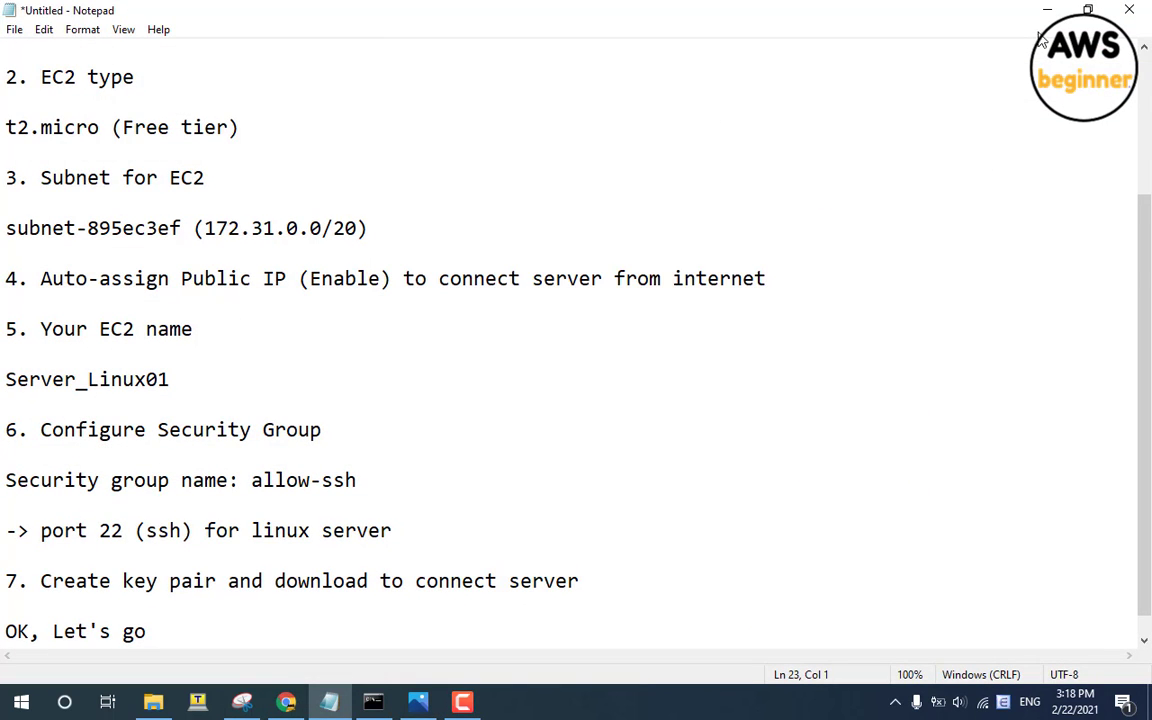
key(alt+Tab)
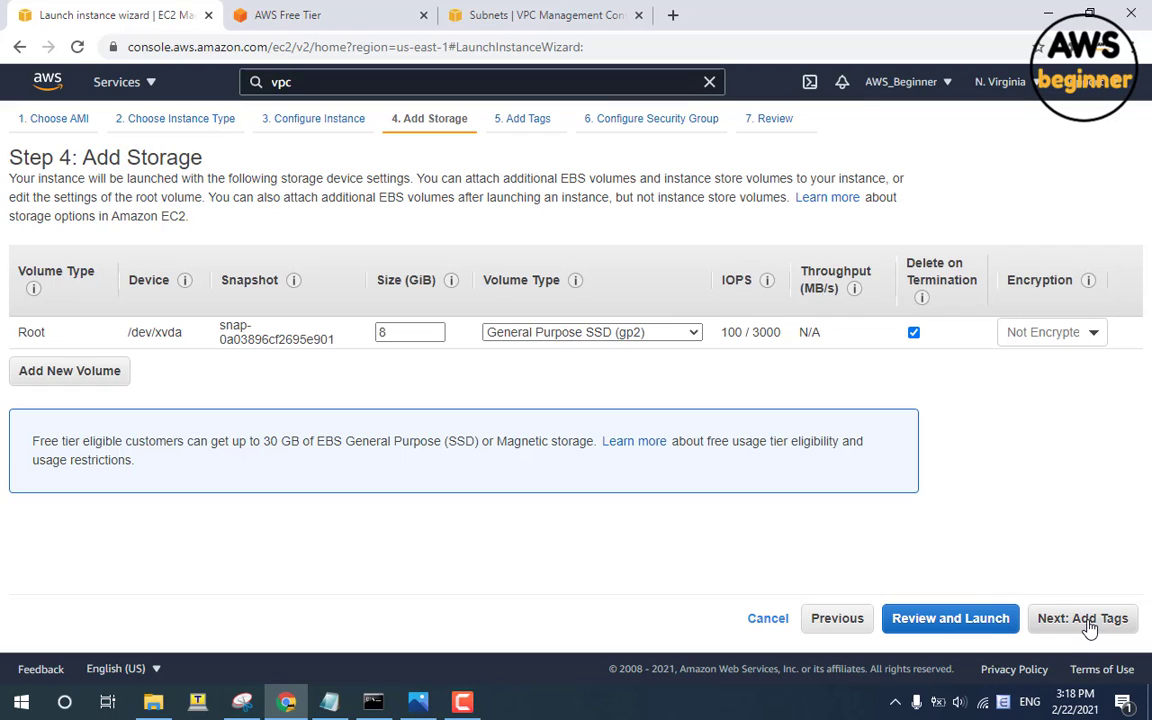
Step: Read the free tier note on EBS storage, examining the size limit and the eligible storage types
drag(60, 440, 588, 443)
click(536, 447)
click(686, 441)
drag(686, 441, 812, 443)
click(808, 442)
drag(101, 460, 122, 461)
drag(34, 441, 81, 442)
triple_click(126, 459)
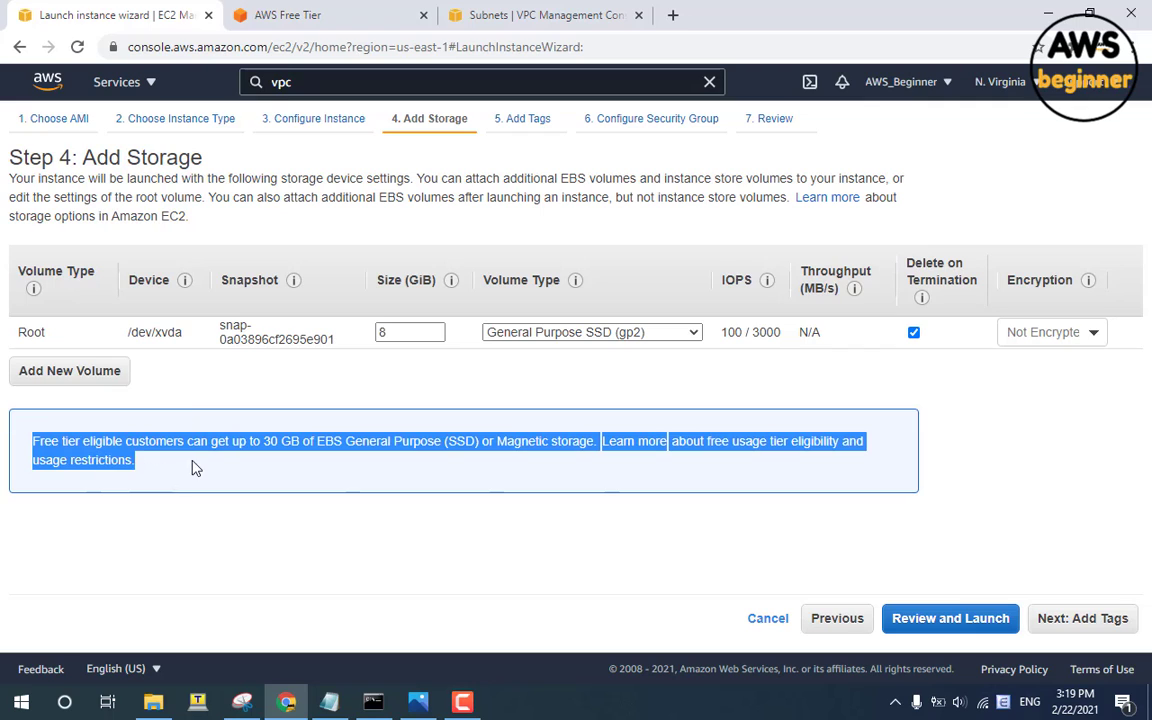
click(290, 443)
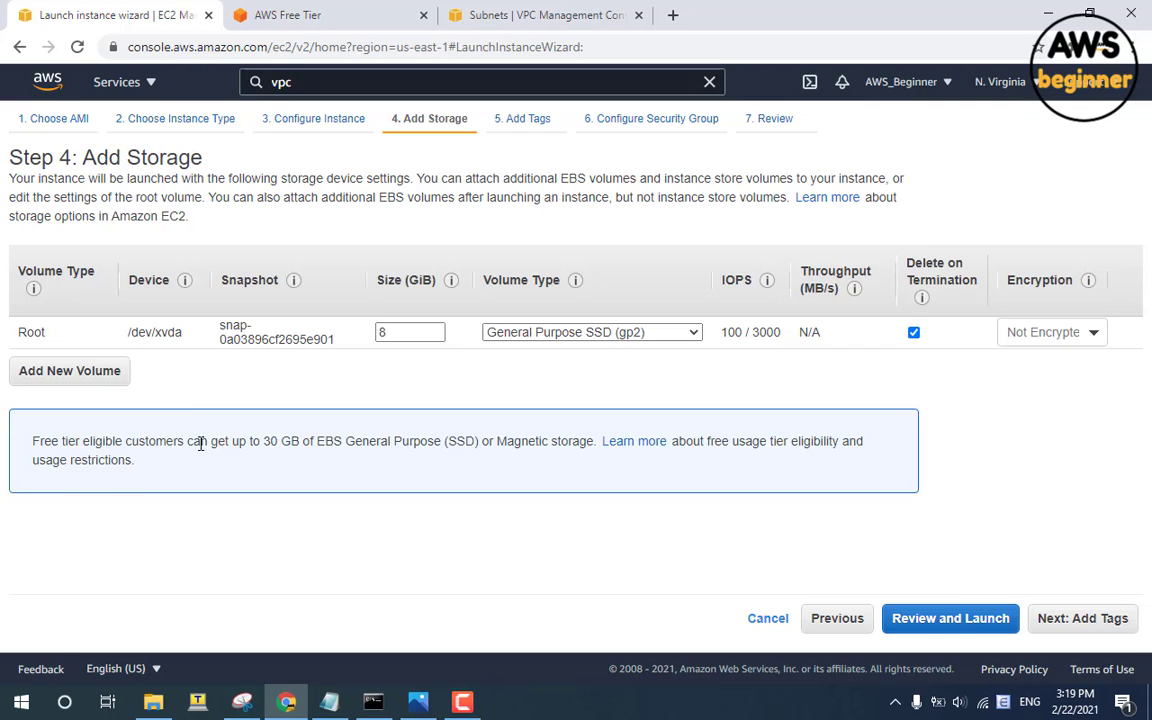
drag(189, 440, 300, 441)
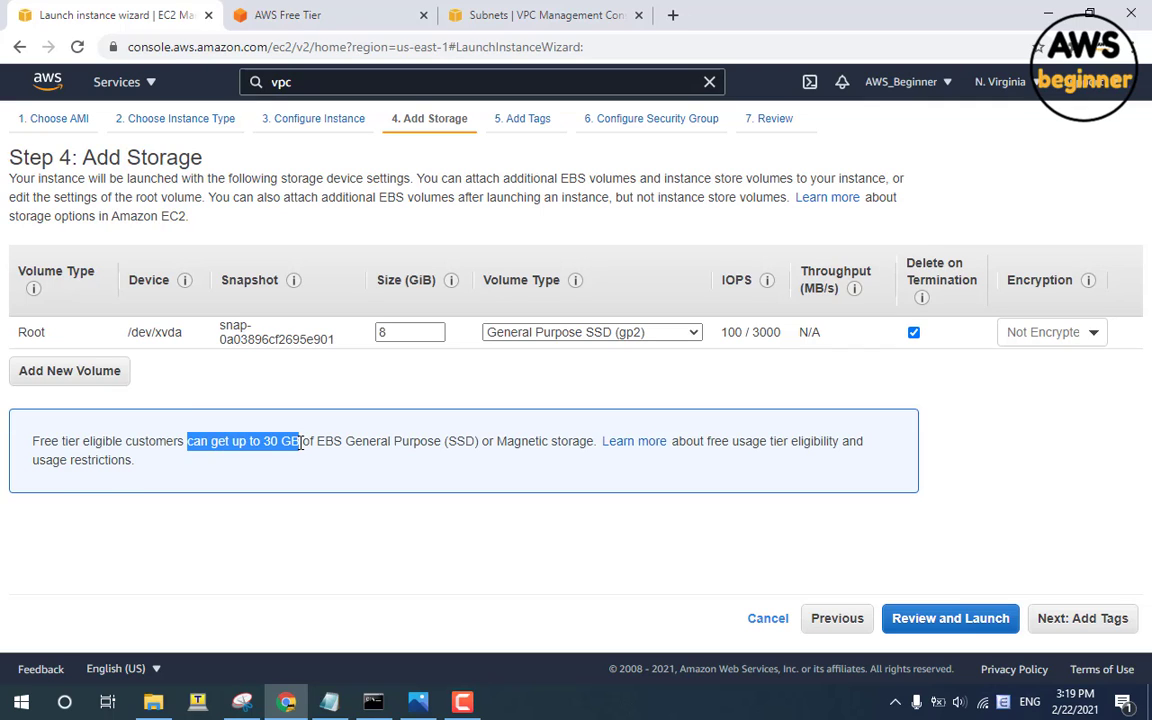
click(301, 441)
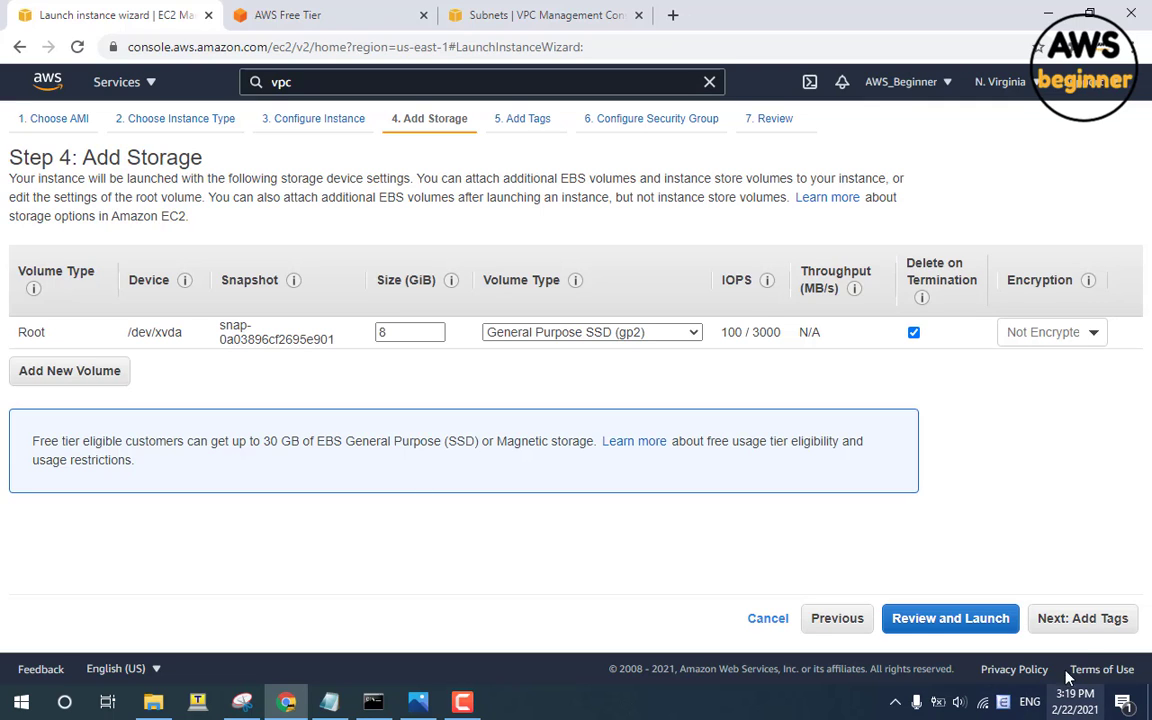
Step: Continue with the default storage and add a tag with key Name and value Server_Linux01, copied from the Notepad notes
click(1093, 620)
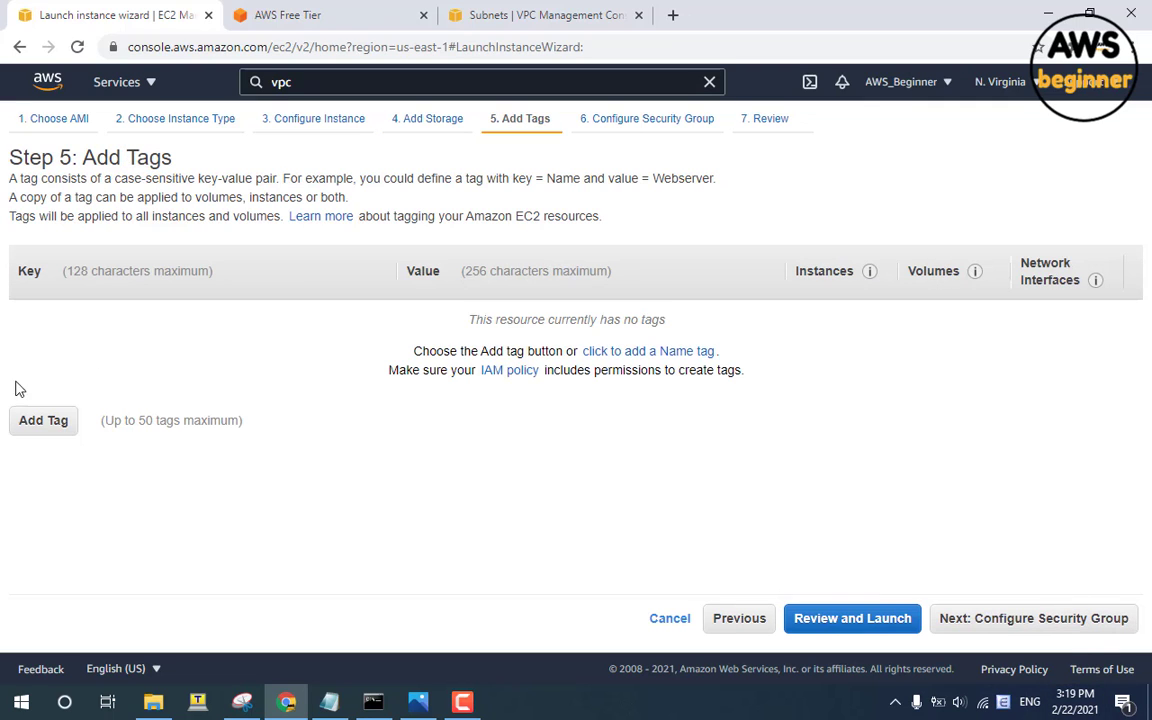
click(18, 422)
text(Name)
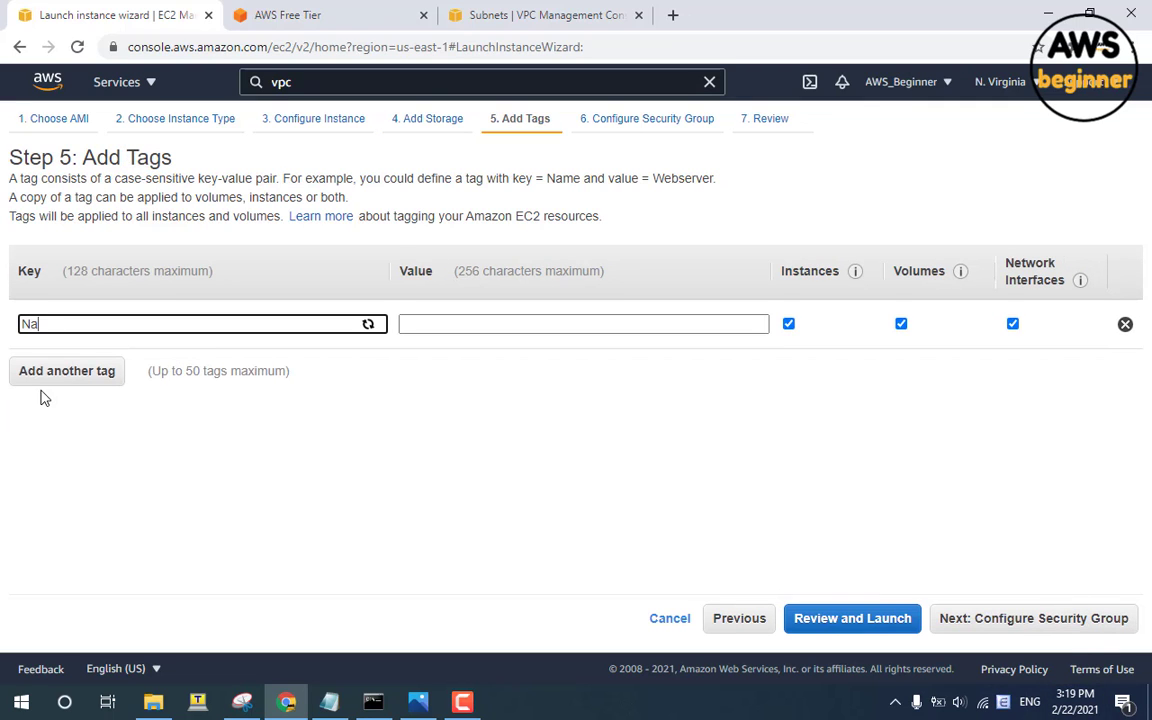
click(329, 701)
drag(164, 385, 4, 380)
key(ctrl+c)
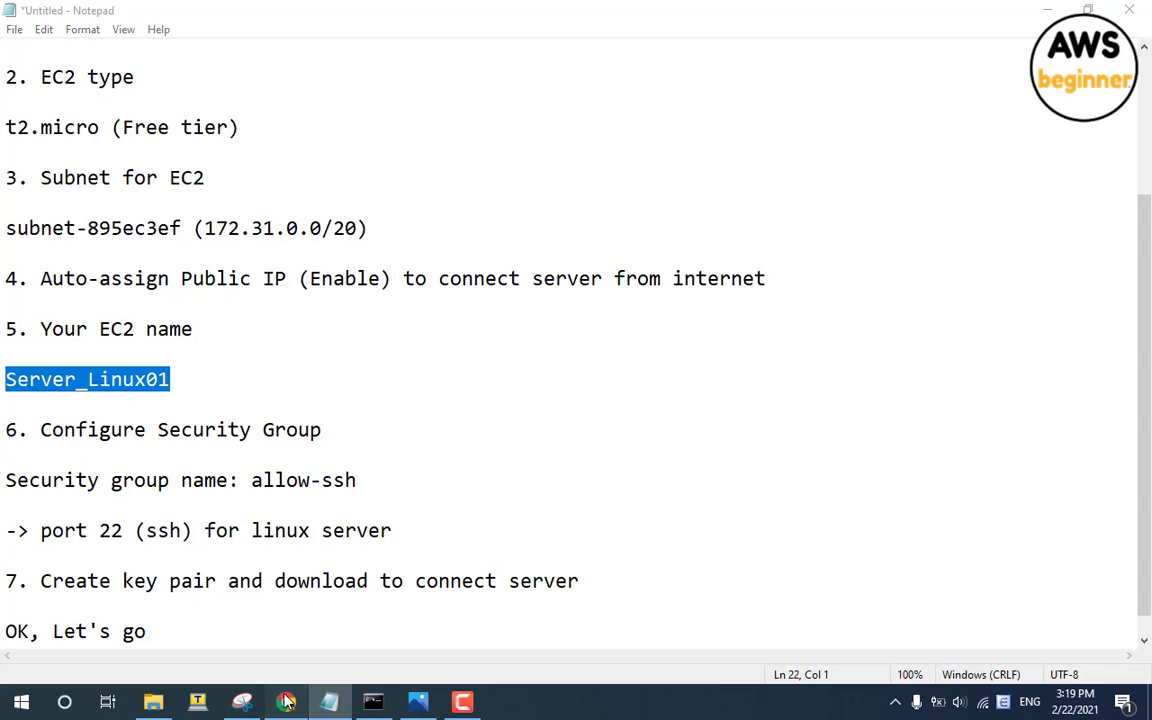
click(286, 701)
click(421, 325)
key(ctrl+v)
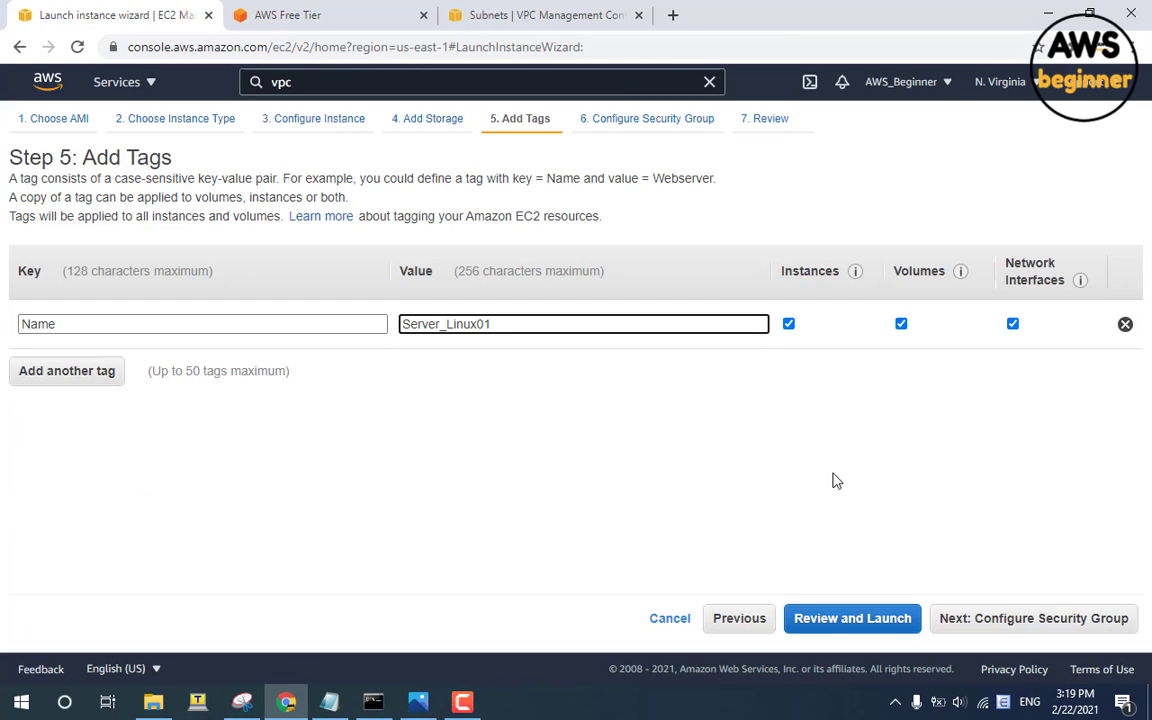
Step: Continue to the security group settings, keep creating a new group and name it allow-ssh, copied from the Notepad notes
click(997, 617)
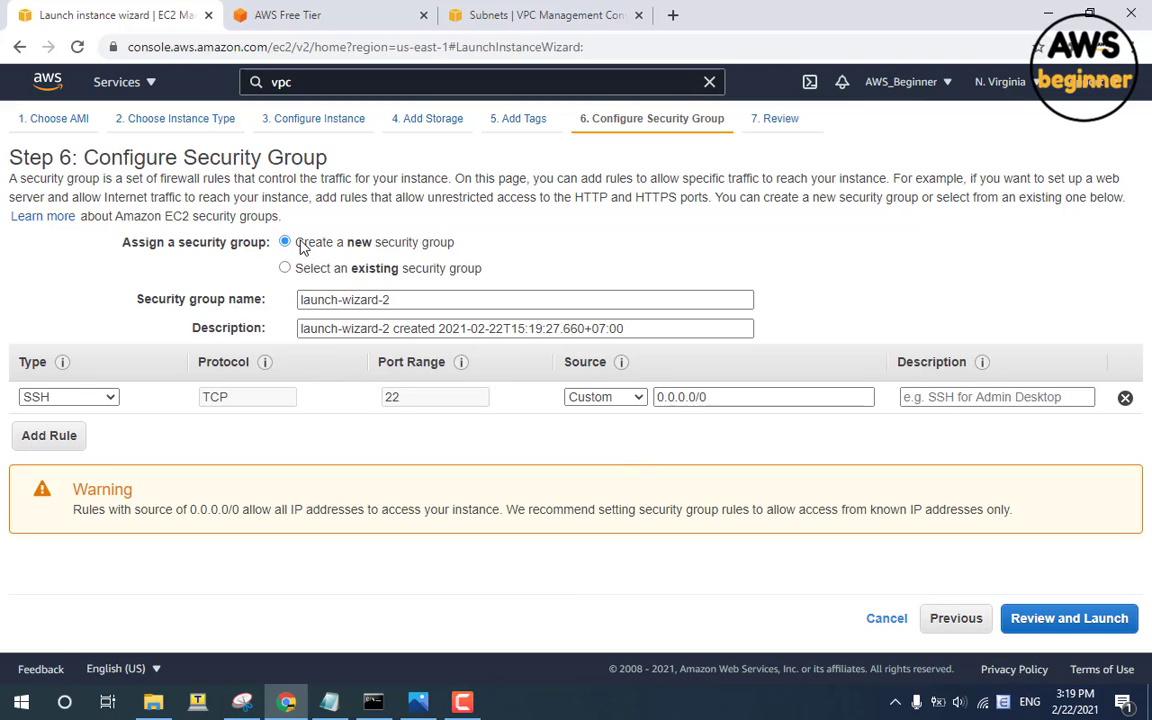
drag(300, 246, 500, 247)
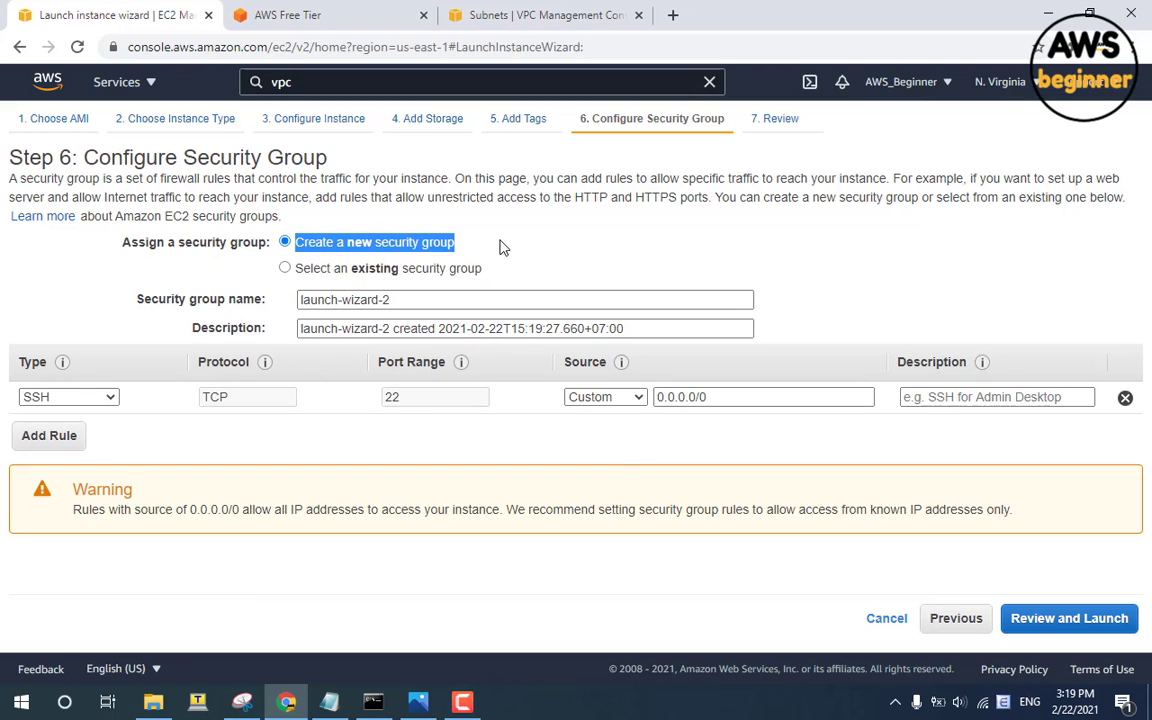
click(329, 702)
drag(360, 490, 247, 480)
key(ctrl+c)
click(286, 702)
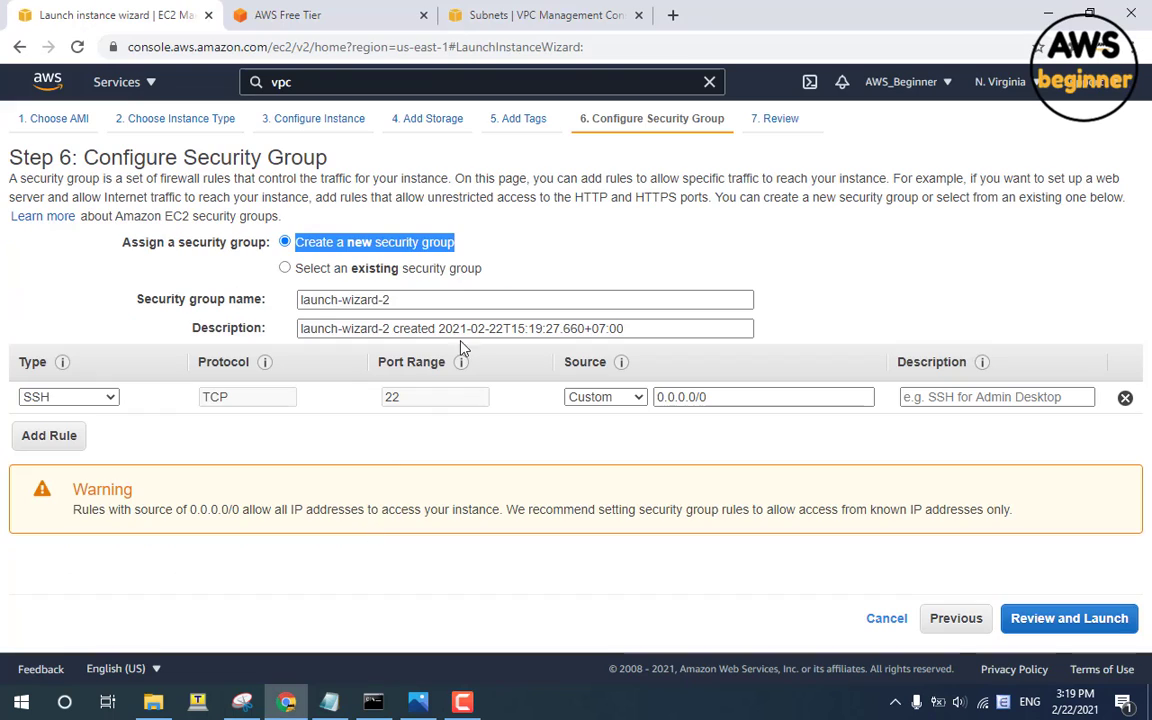
drag(432, 298, 255, 300)
key(ctrl+v)
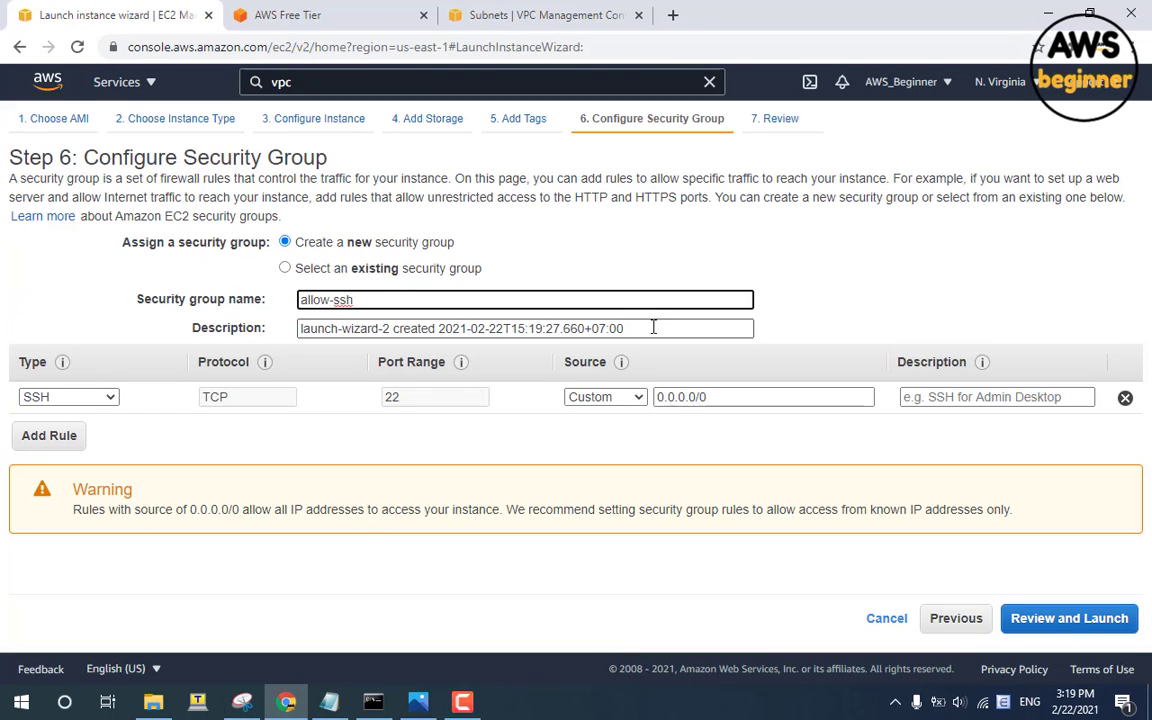
Step: Clear the security group's default description and examine the SSH rule's port, its source and the warning about open access
drag(649, 327, 212, 327)
key(BackSpace)
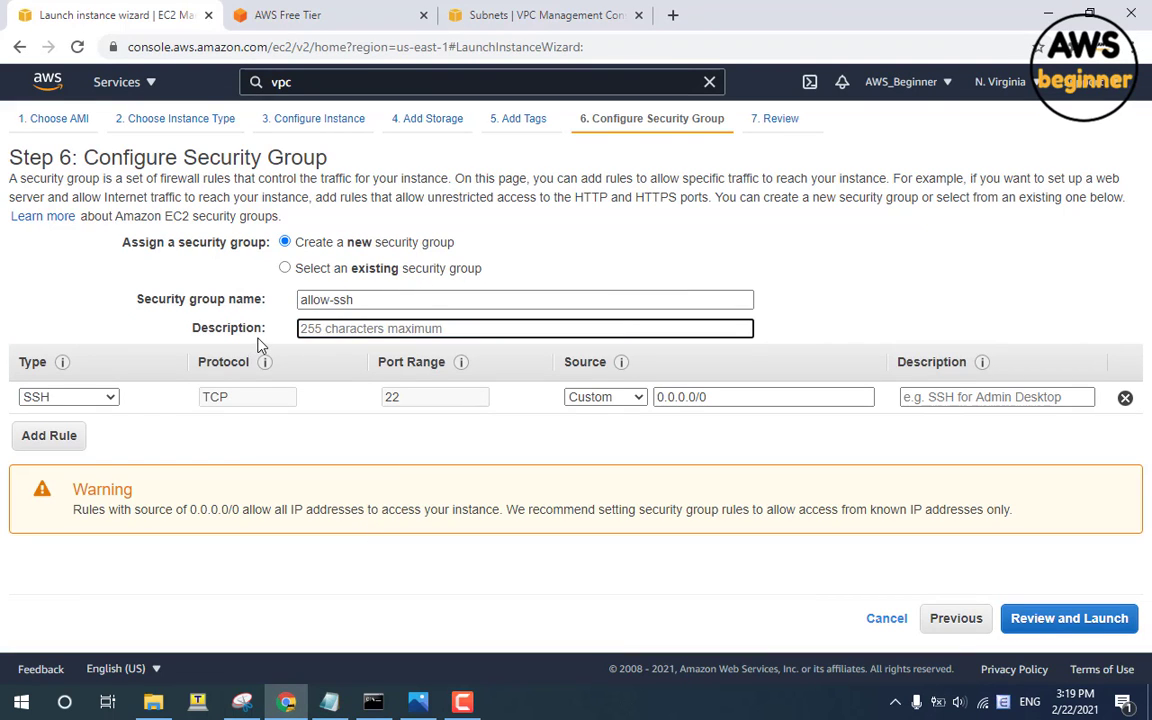
double_click(394, 400)
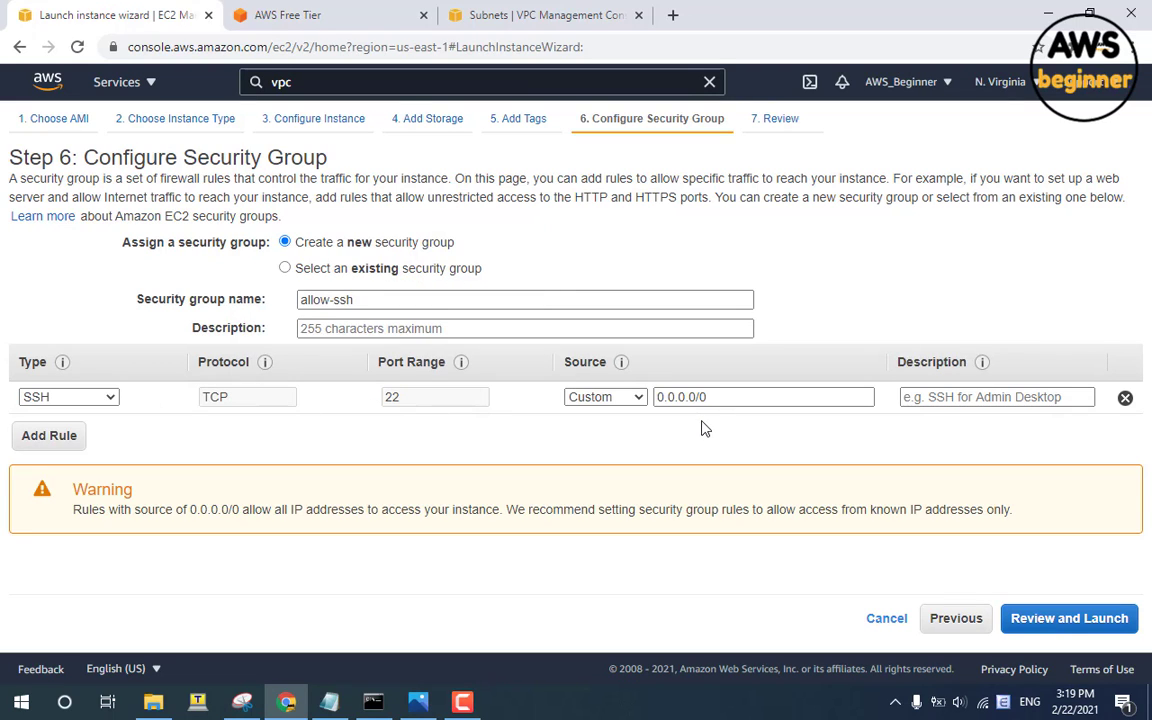
drag(710, 398, 640, 400)
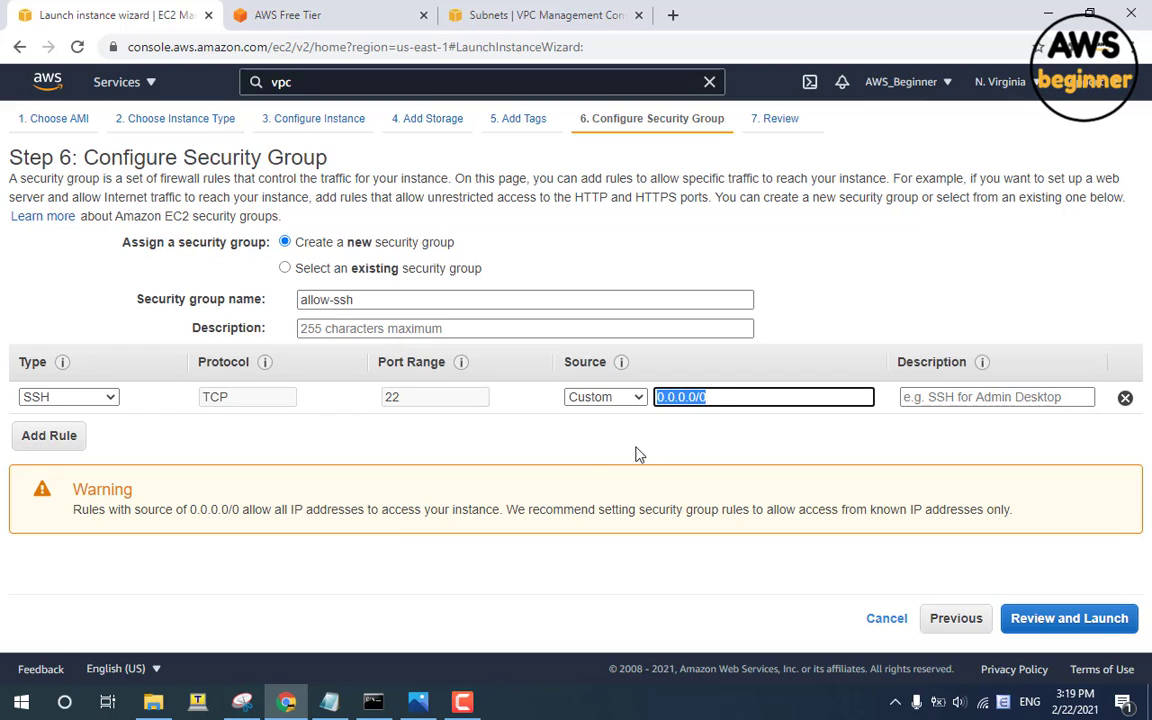
drag(76, 510, 473, 510)
click(654, 507)
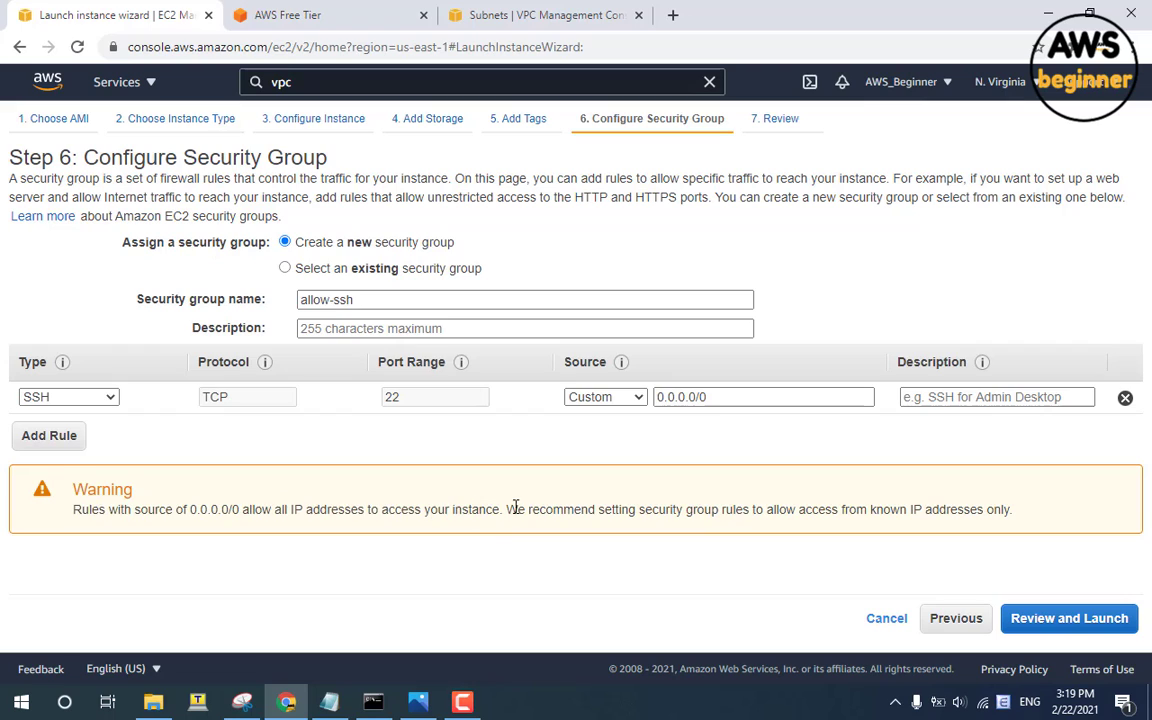
drag(899, 508, 997, 512)
click(995, 507)
drag(706, 397, 656, 397)
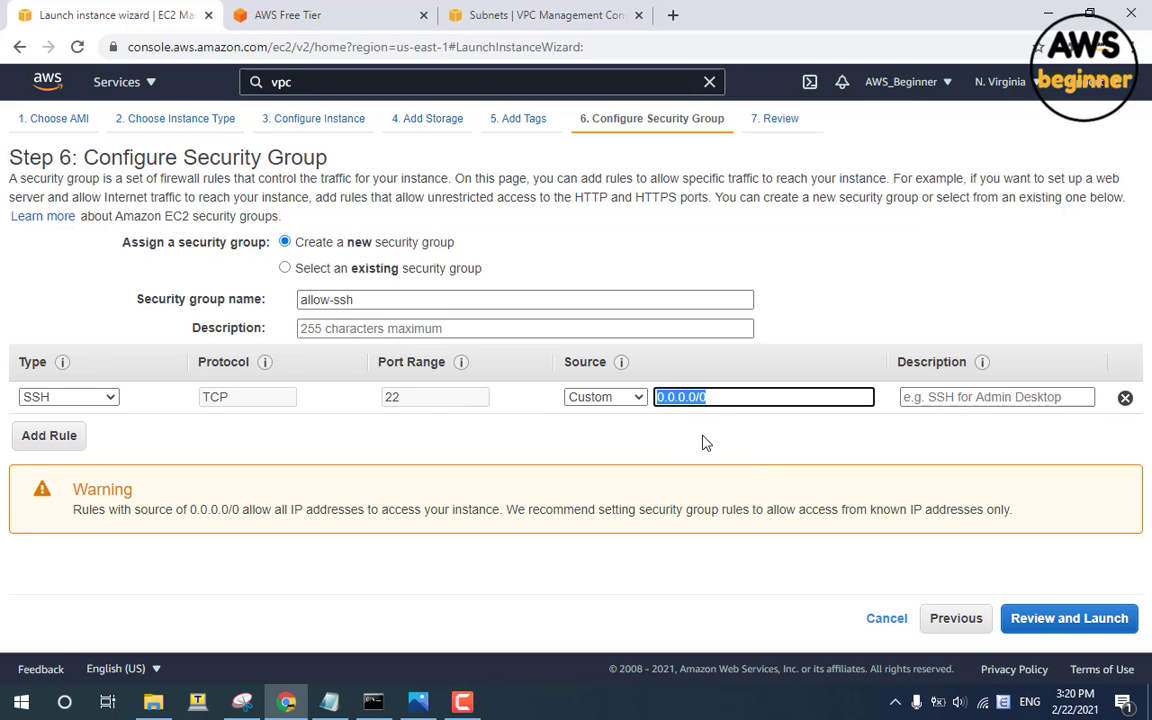
click(698, 446)
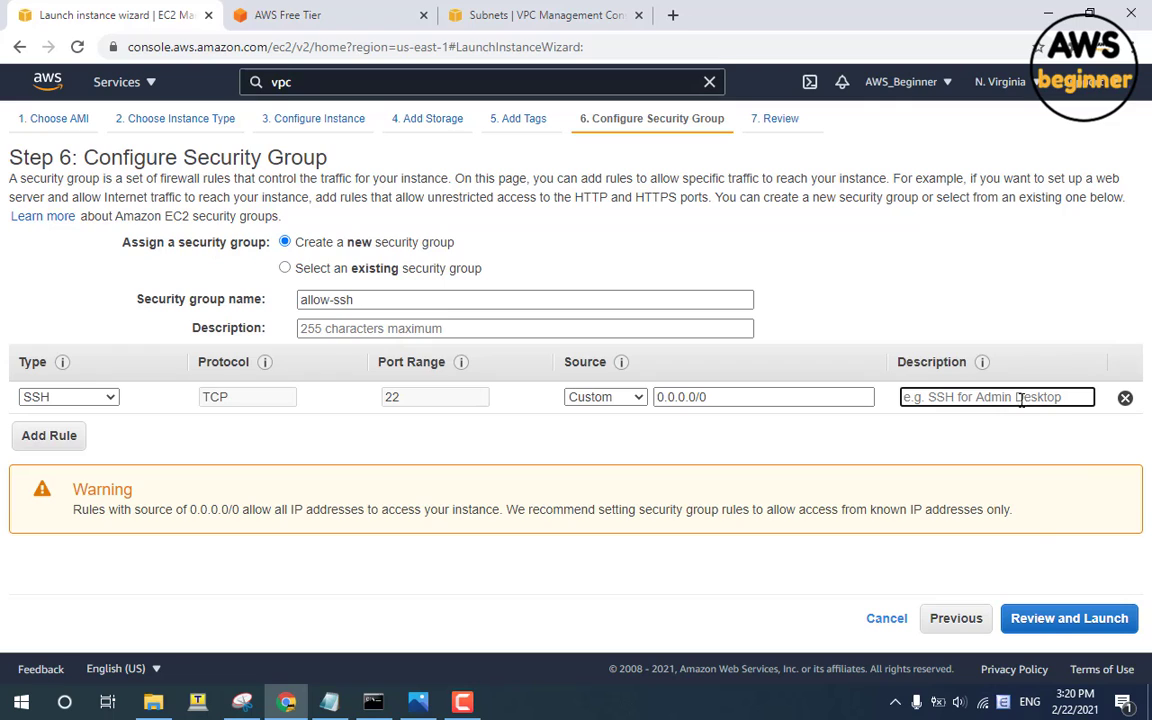
Step: Describe the security group as "demo allow-ssh from internet" and continue to the launch review
click(1052, 616)
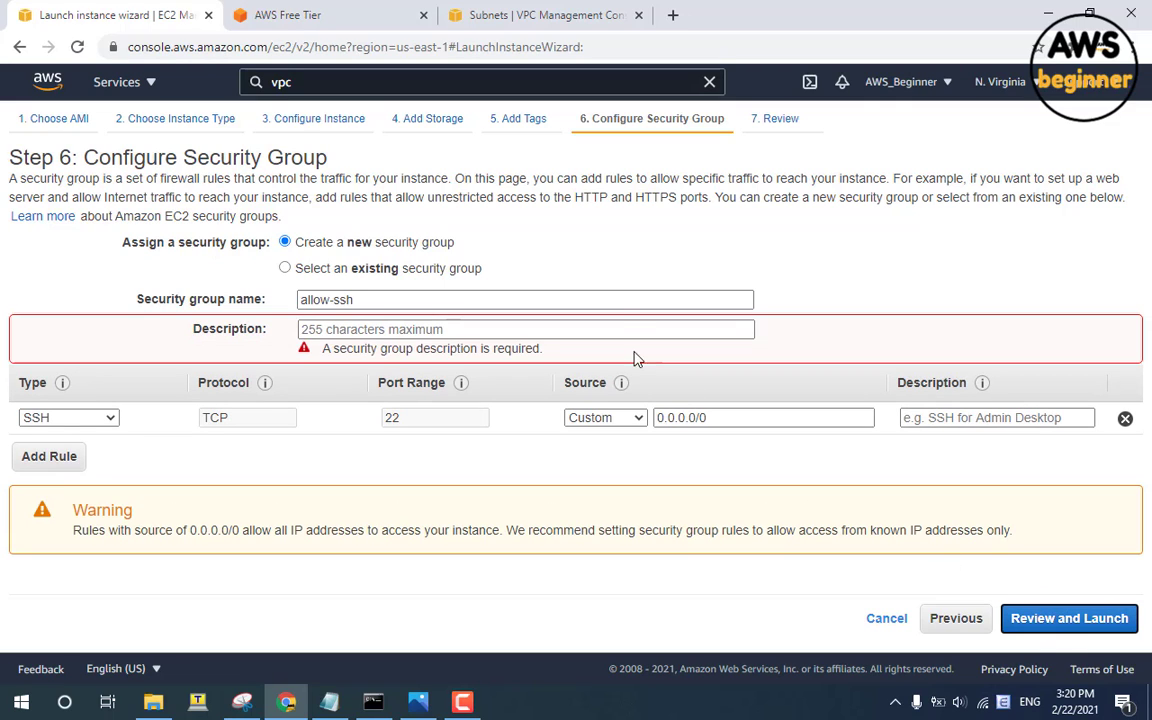
click(622, 330)
key(ctrl+v)
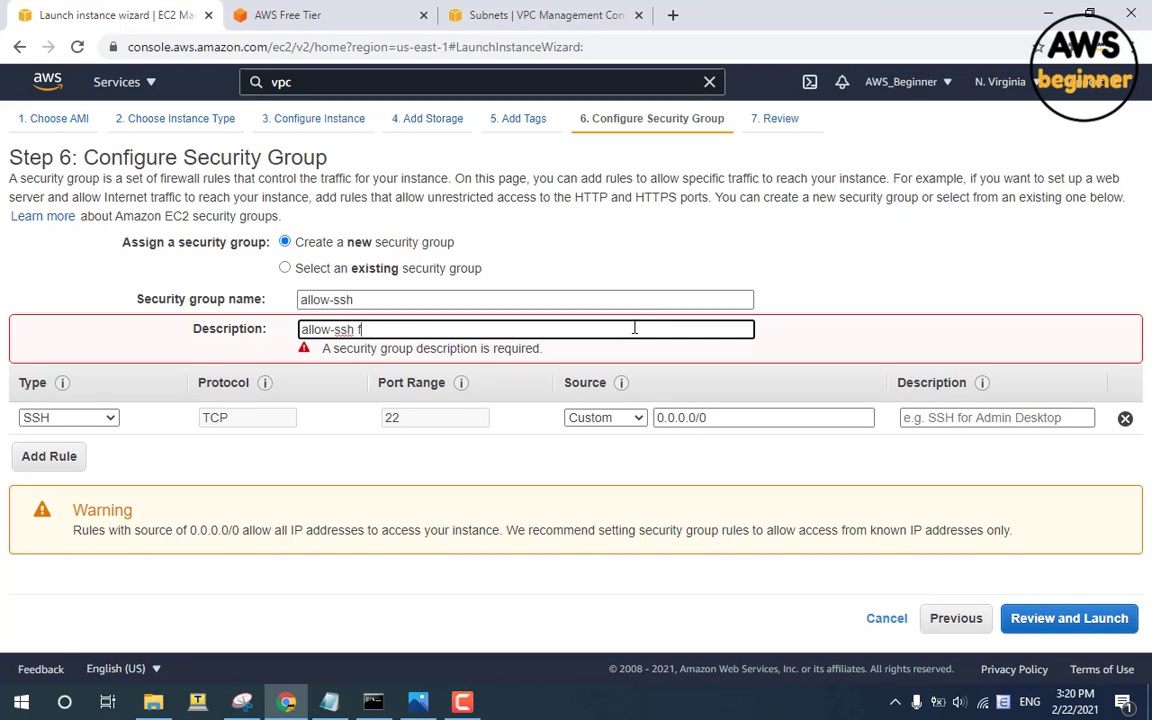
text(from )
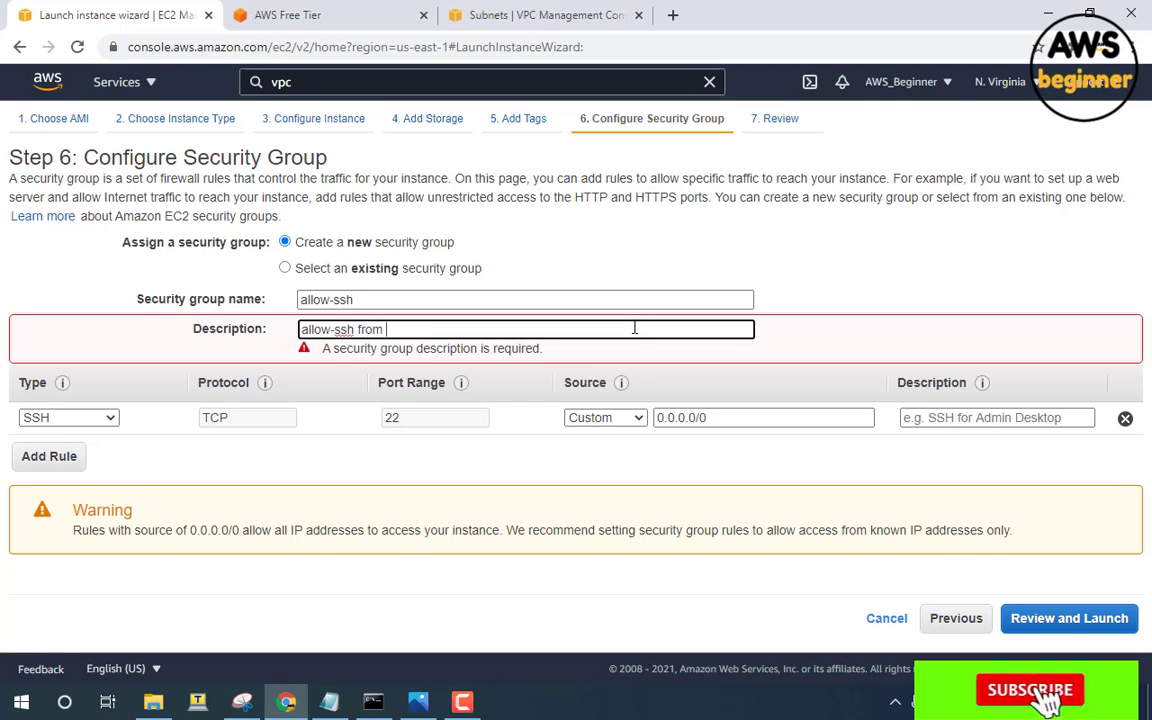
text(internet)
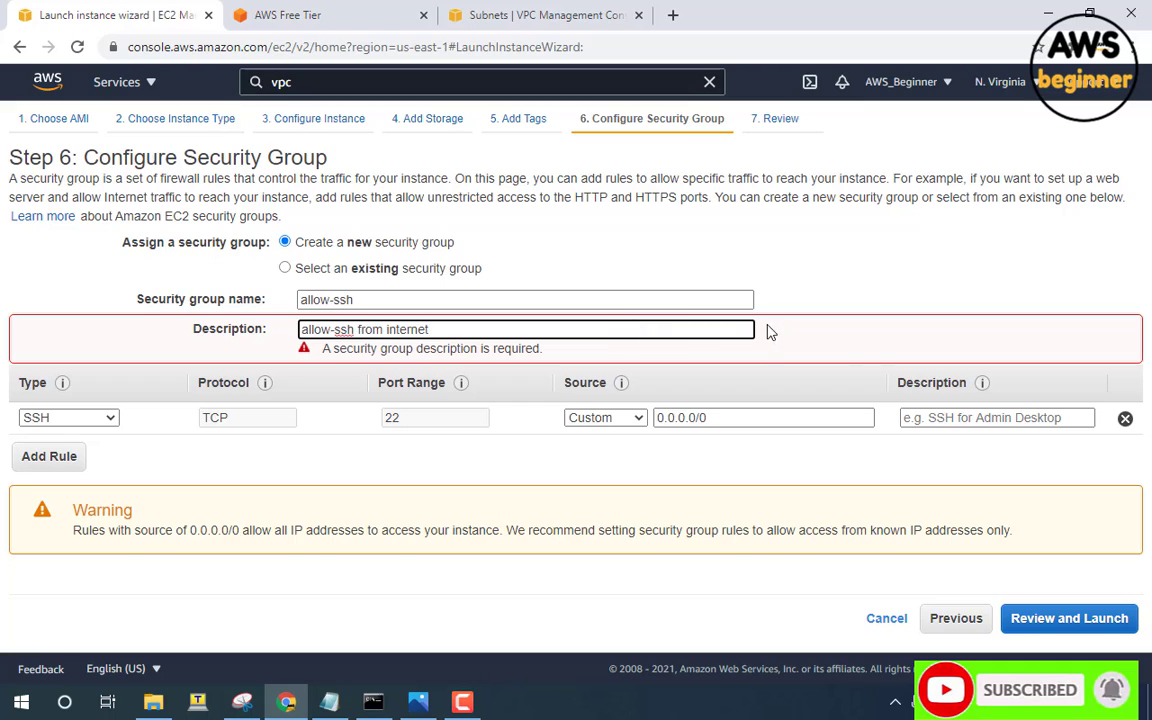
click(303, 330)
text(demo)
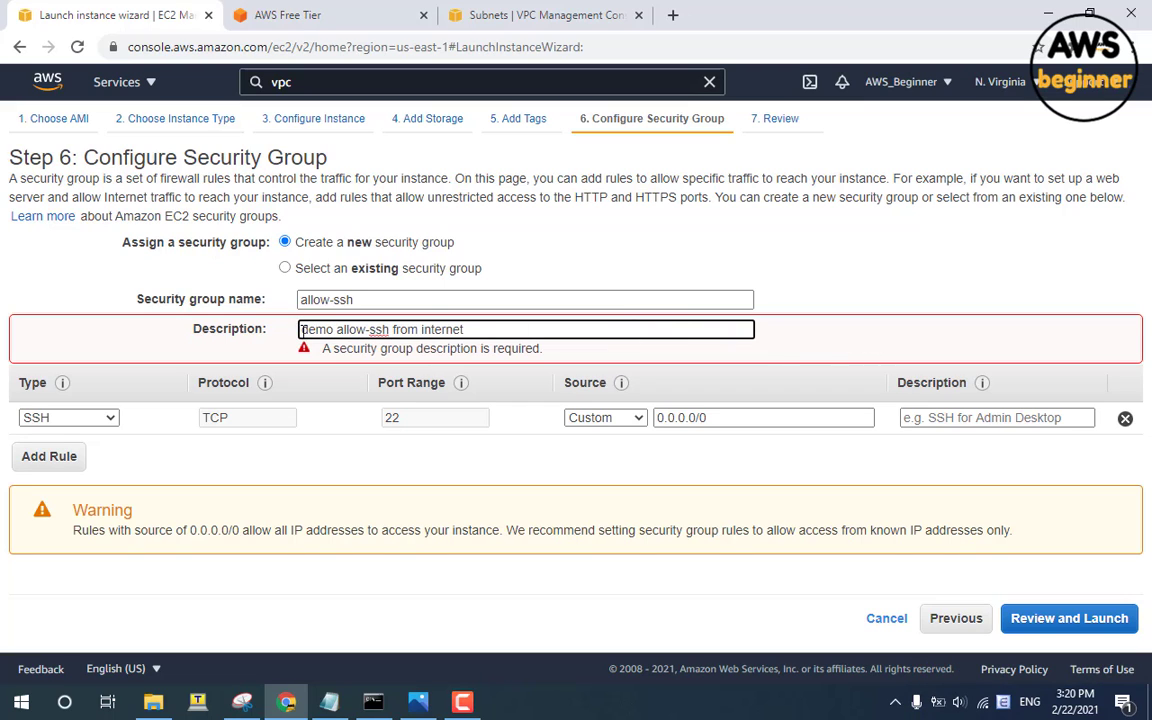
click(935, 289)
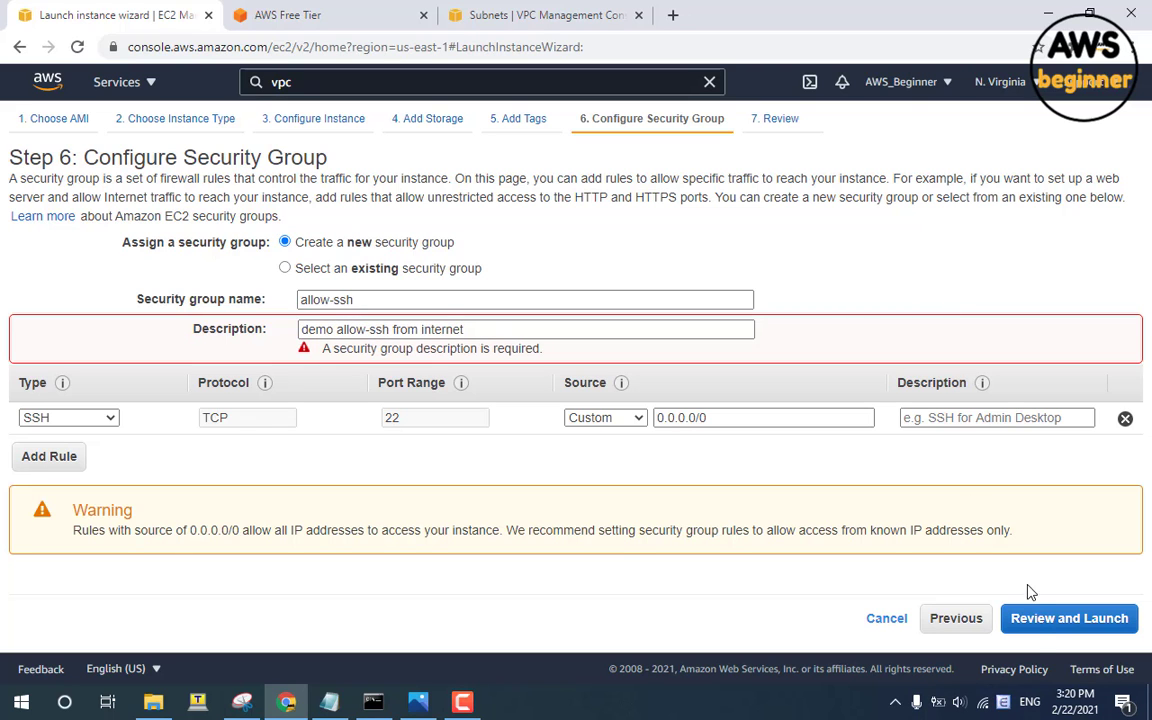
click(1044, 622)
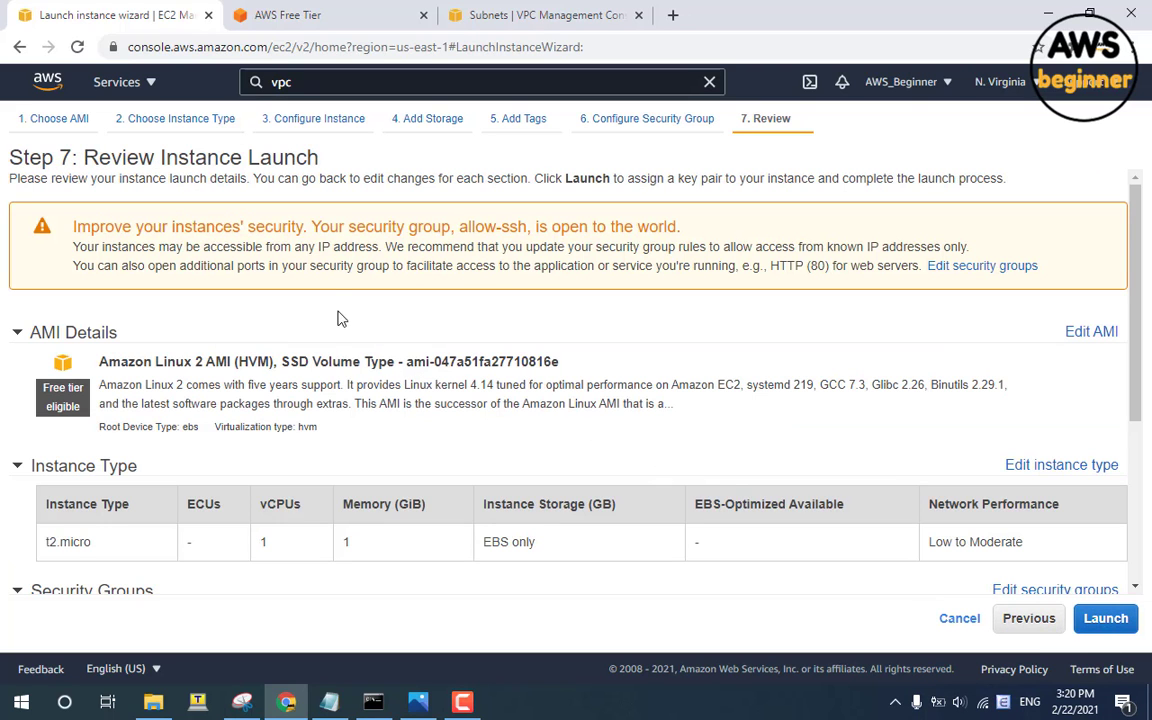
Step: Review the instance type and the security group's name and description in the launch summary
scroll(345, 323, down, 2)
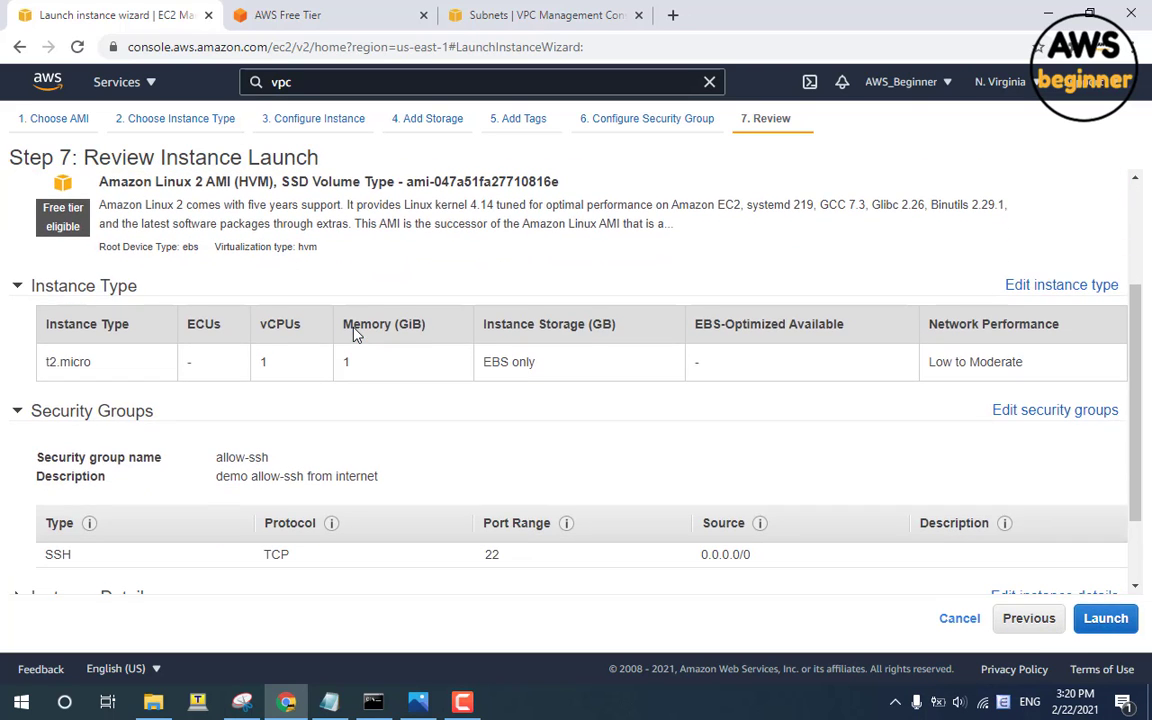
double_click(62, 359)
triple_click(62, 359)
click(58, 361)
scroll(80, 370, down, 1)
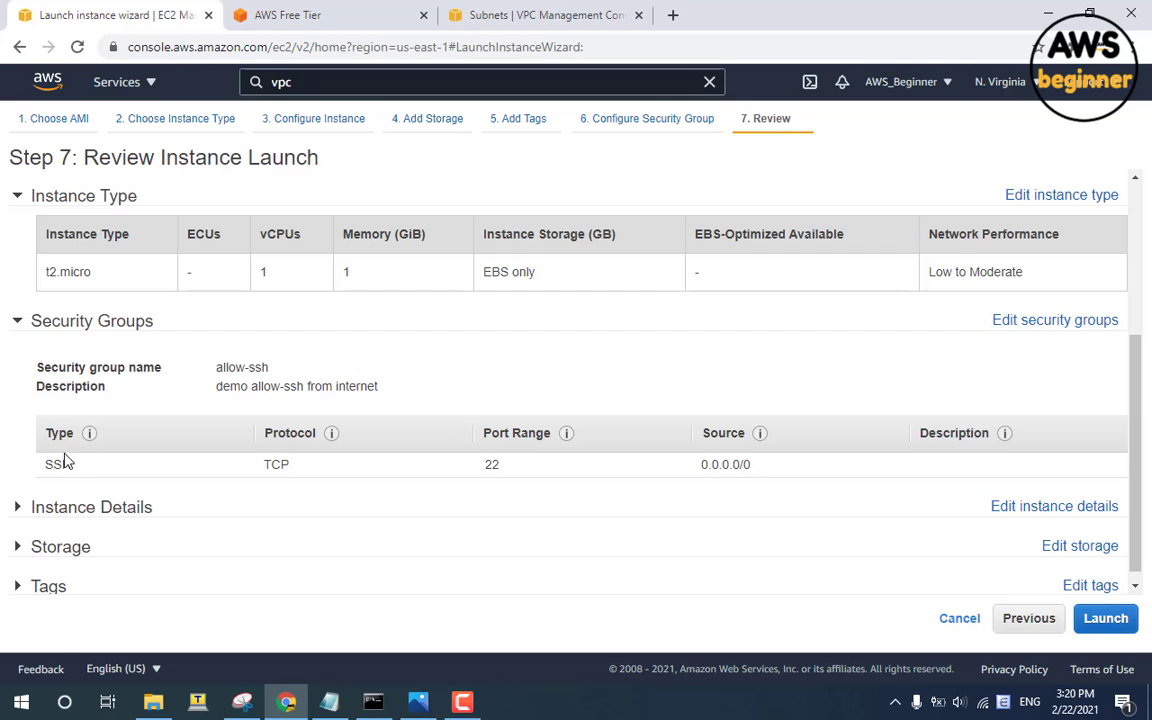
drag(216, 370, 246, 388)
click(246, 388)
Step: Expand the instance details and review the number of instances, network, subnet, public IP assignment and network interface
click(20, 508)
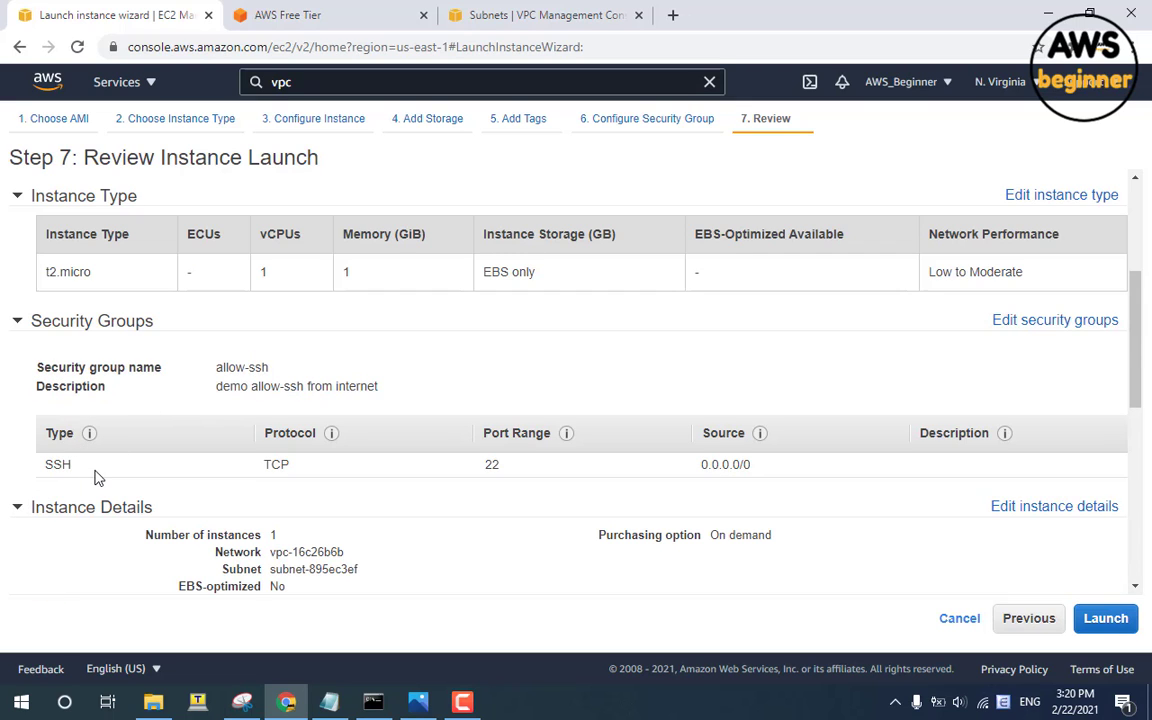
scroll(97, 478, down, 1)
scroll(100, 476, down, 1)
scroll(105, 470, down, 1)
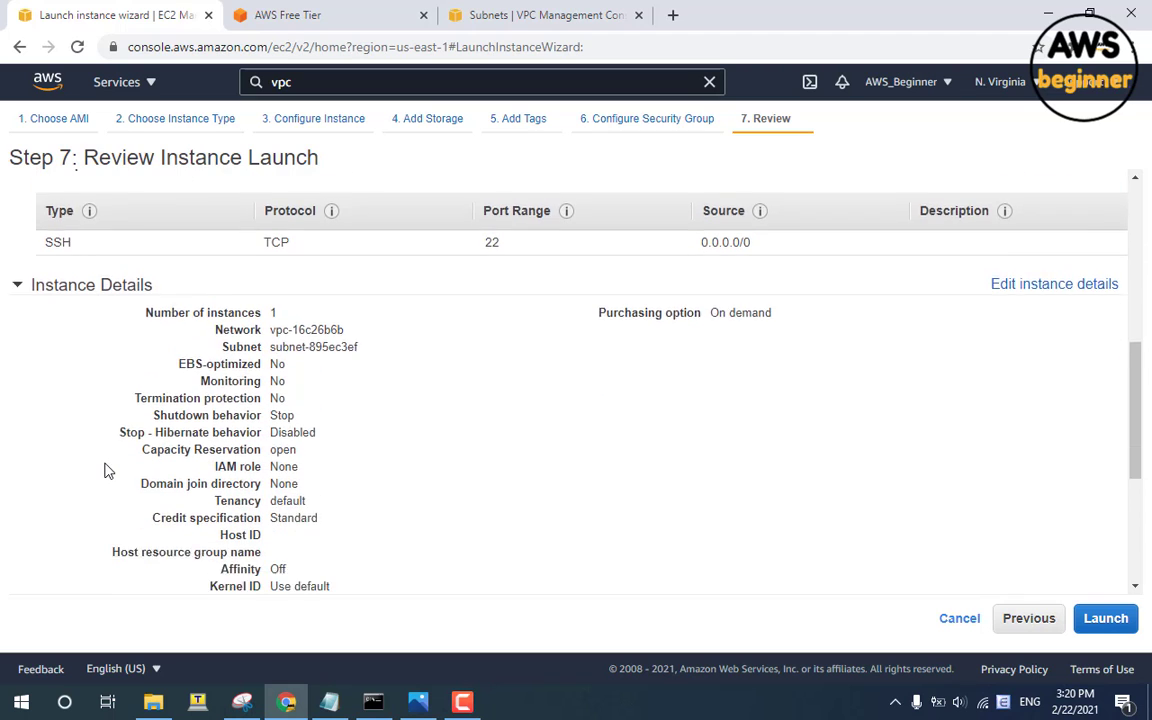
drag(159, 263, 275, 263)
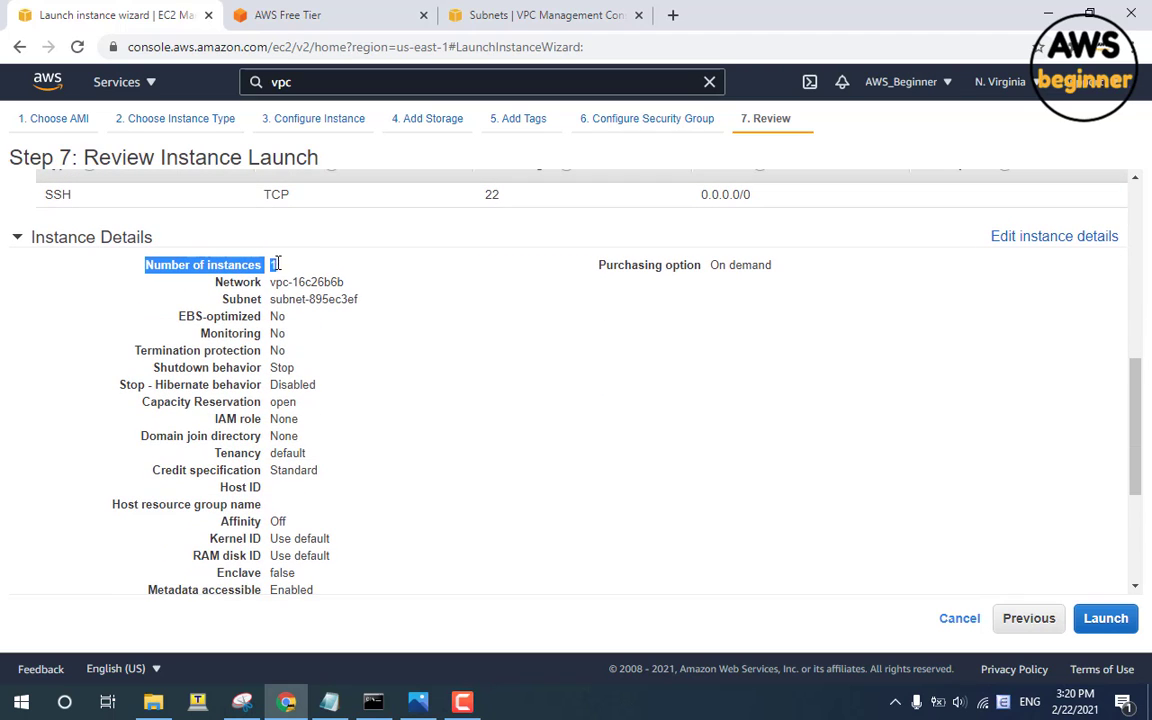
click(279, 266)
scroll(268, 303, down, 1)
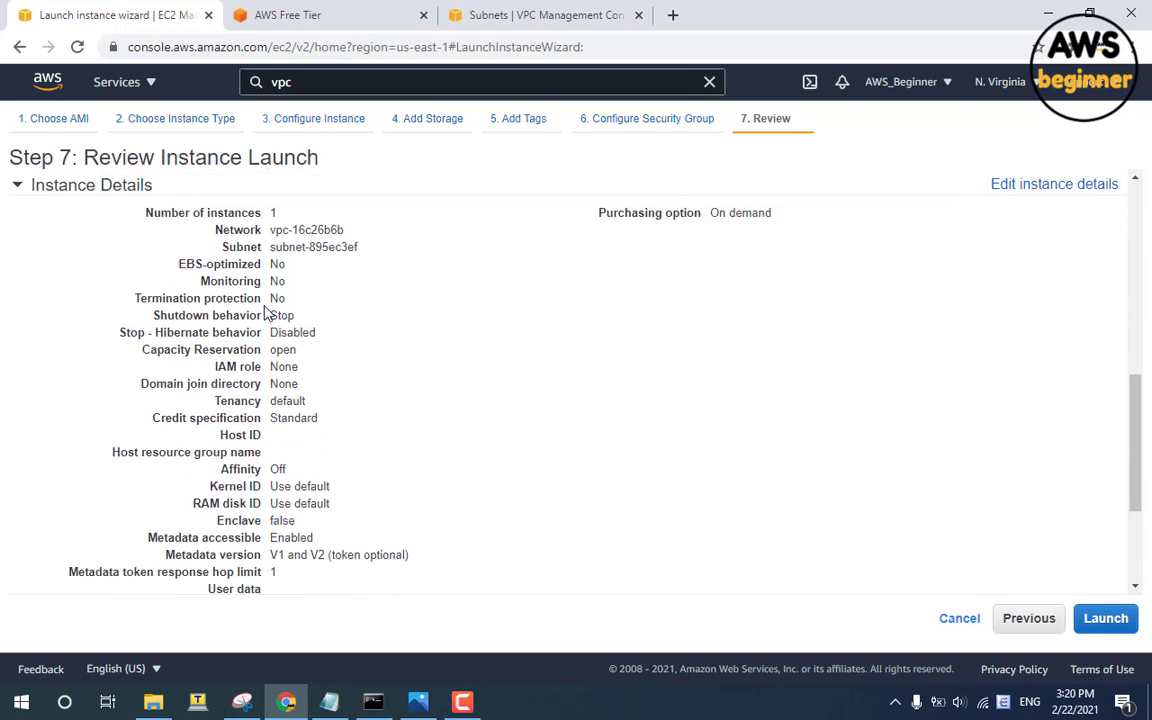
scroll(268, 313, up, 1)
scroll(265, 313, down, 1)
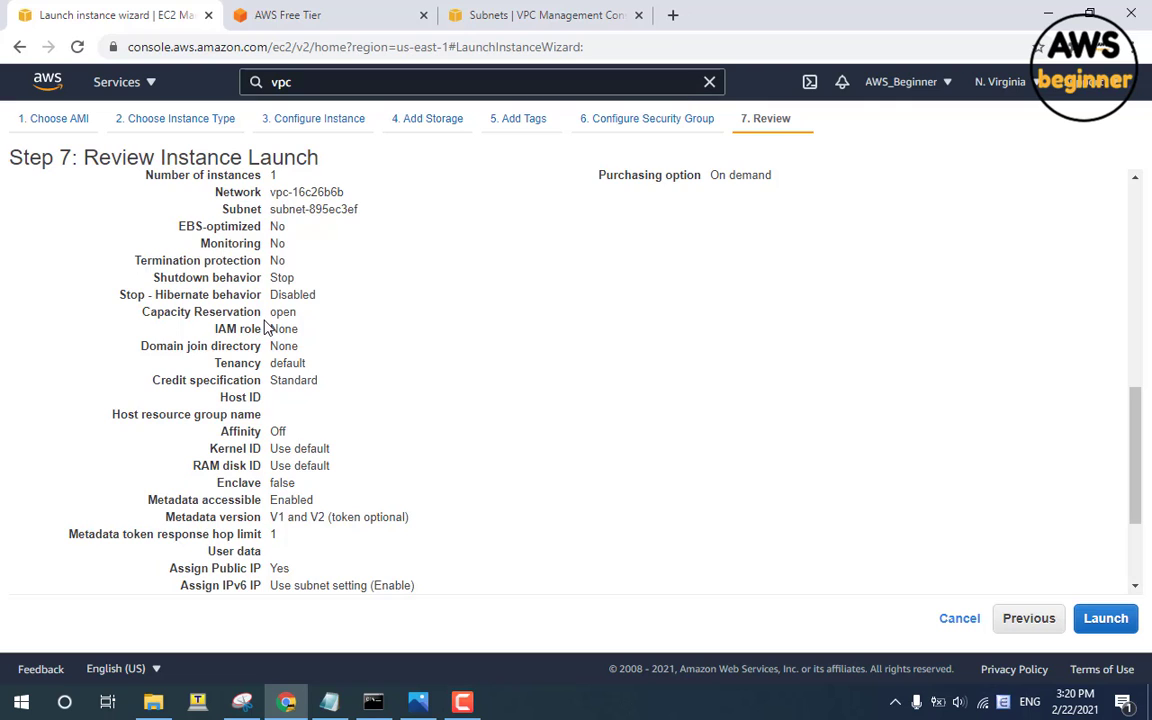
scroll(268, 330, down, 1)
scroll(268, 330, down, 1)
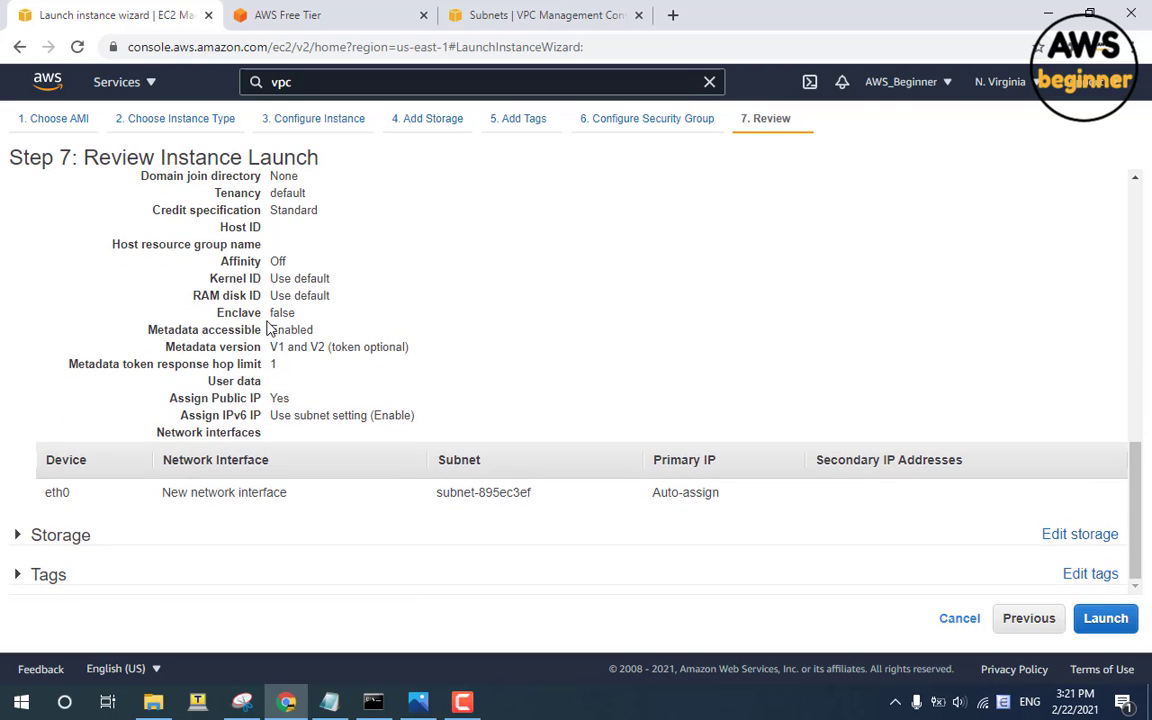
drag(722, 496, 655, 497)
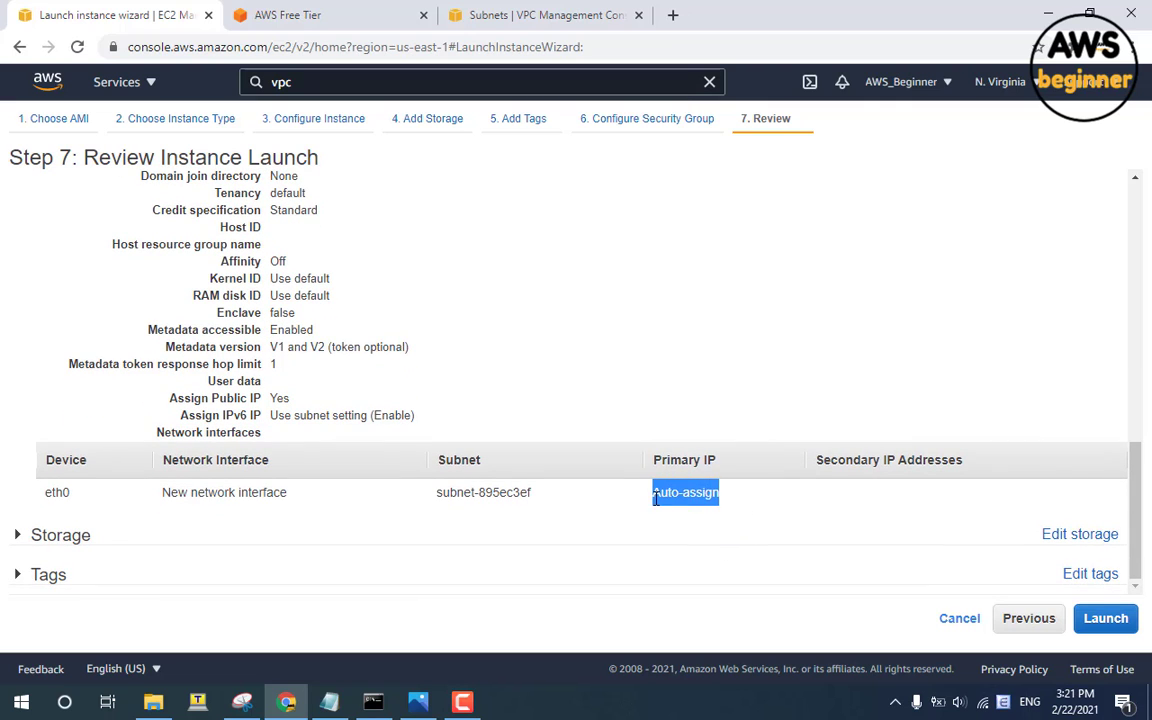
click(670, 493)
Step: Expand the storage and tags sections and review the root volume and the Name tag
click(16, 535)
scroll(355, 537, down, 1)
drag(453, 532, 436, 540)
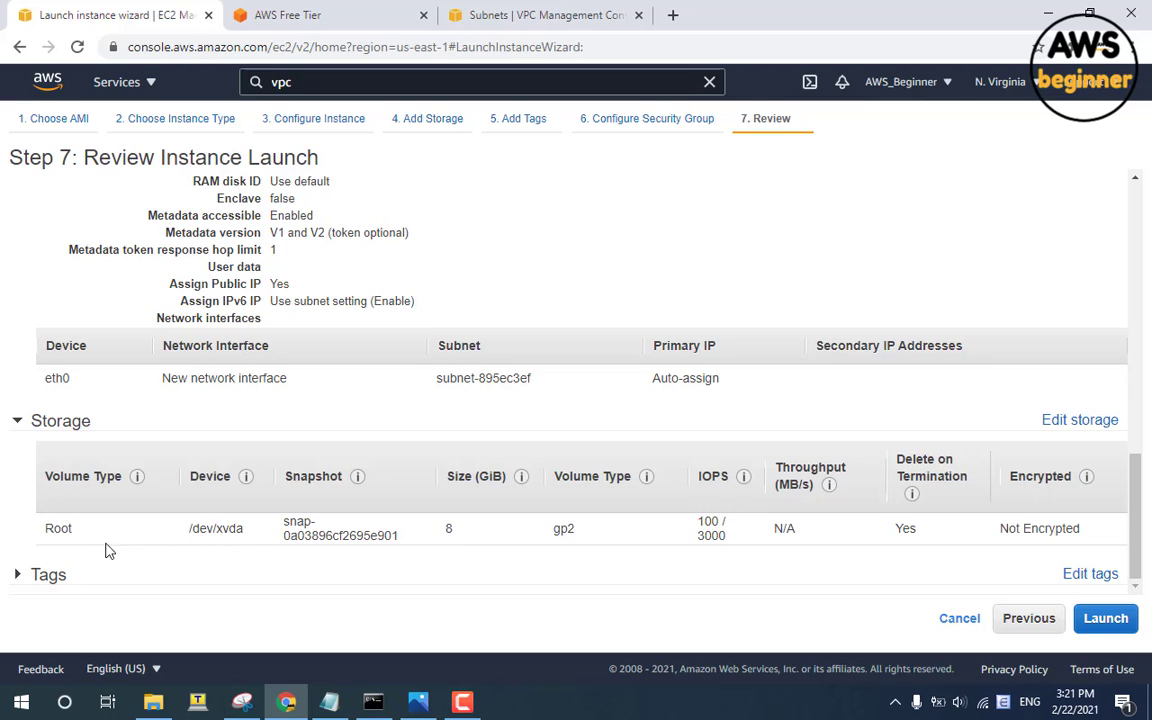
click(16, 575)
scroll(197, 515, down, 1)
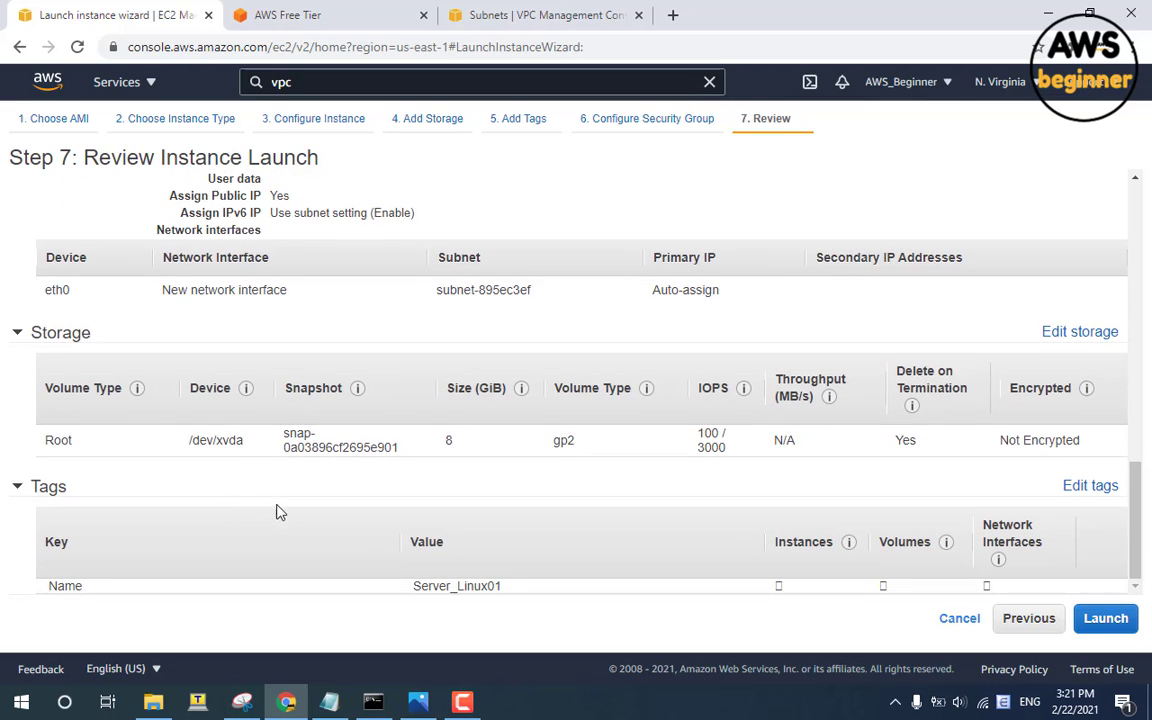
drag(490, 590, 347, 571)
click(26, 612)
Step: Recheck the whole summary, start the launch, and create and download a new key pair named linux-server
scroll(164, 445, up, 8)
scroll(172, 447, up, 4)
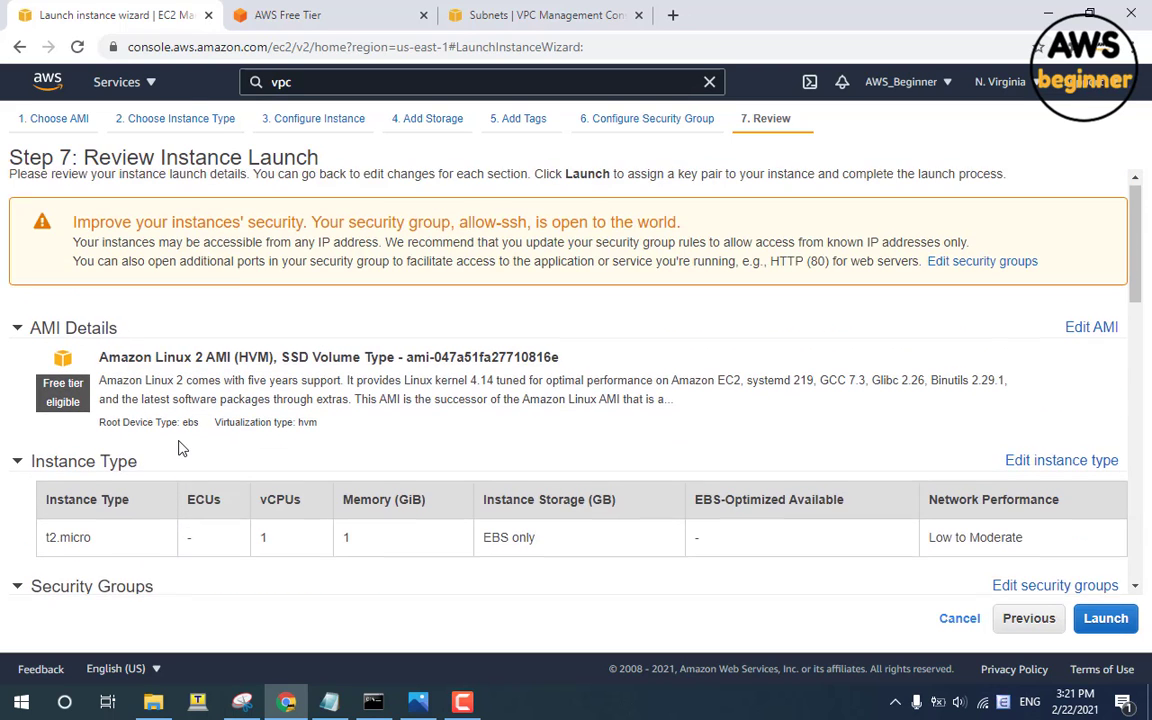
scroll(938, 478, down, 4)
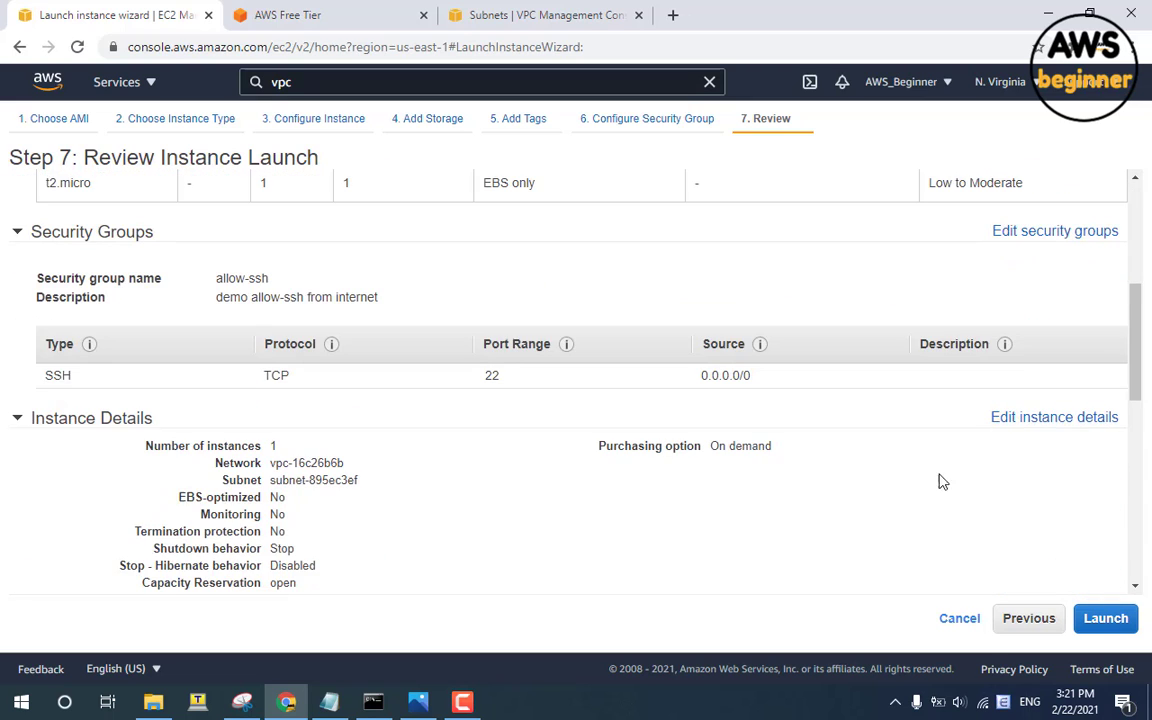
scroll(954, 494, up, 4)
scroll(954, 496, down, 4)
scroll(978, 509, down, 6)
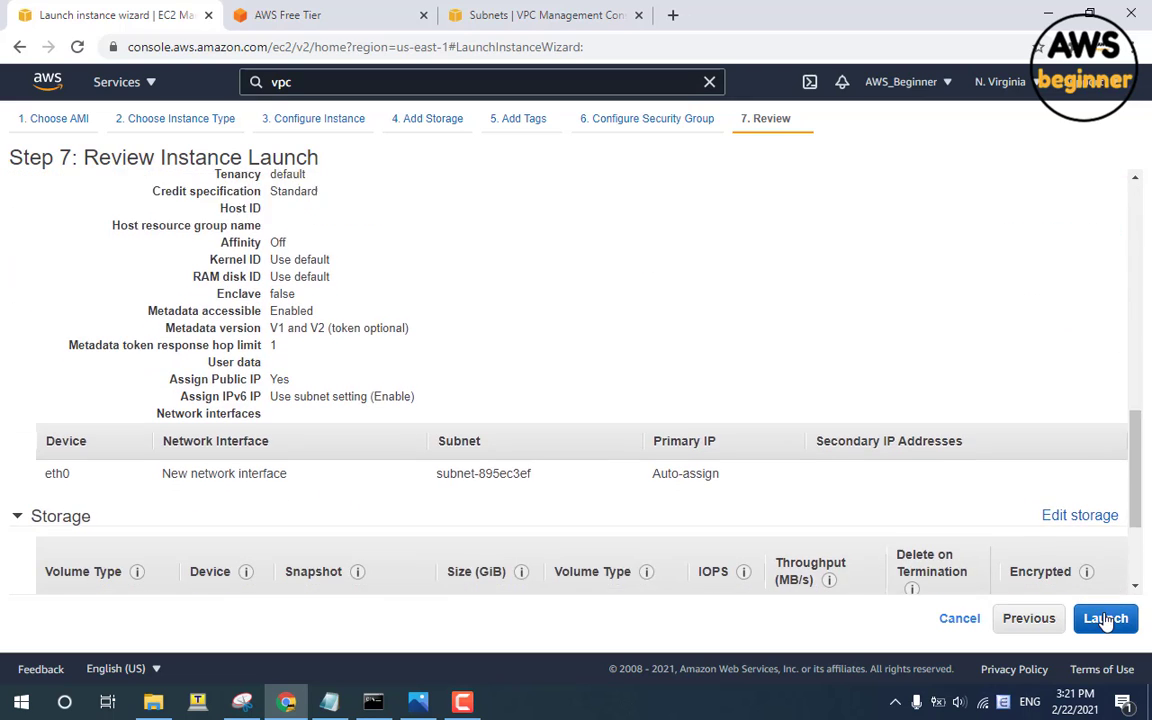
click(1105, 618)
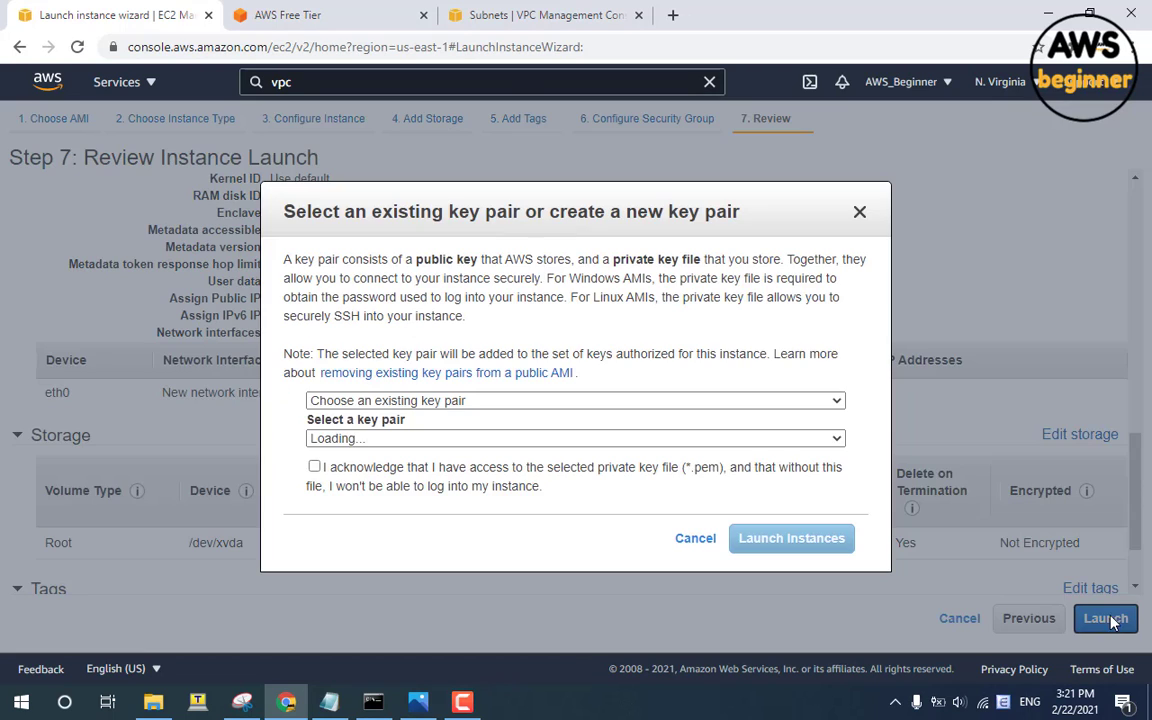
click(403, 400)
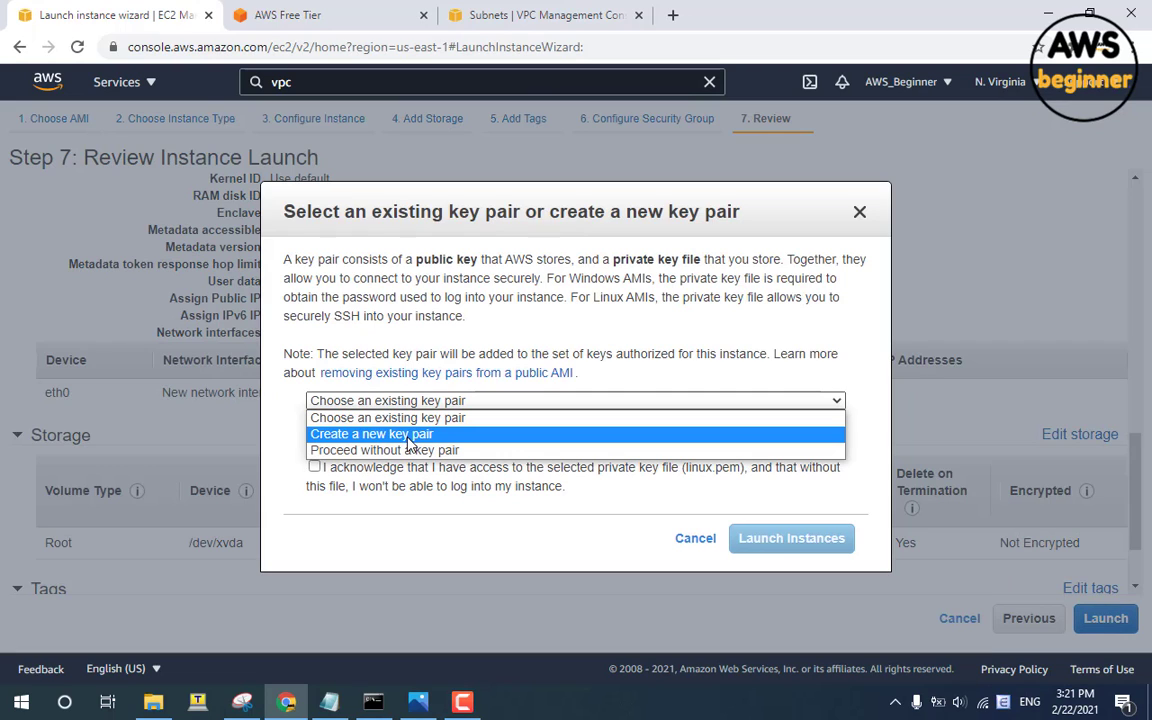
click(410, 434)
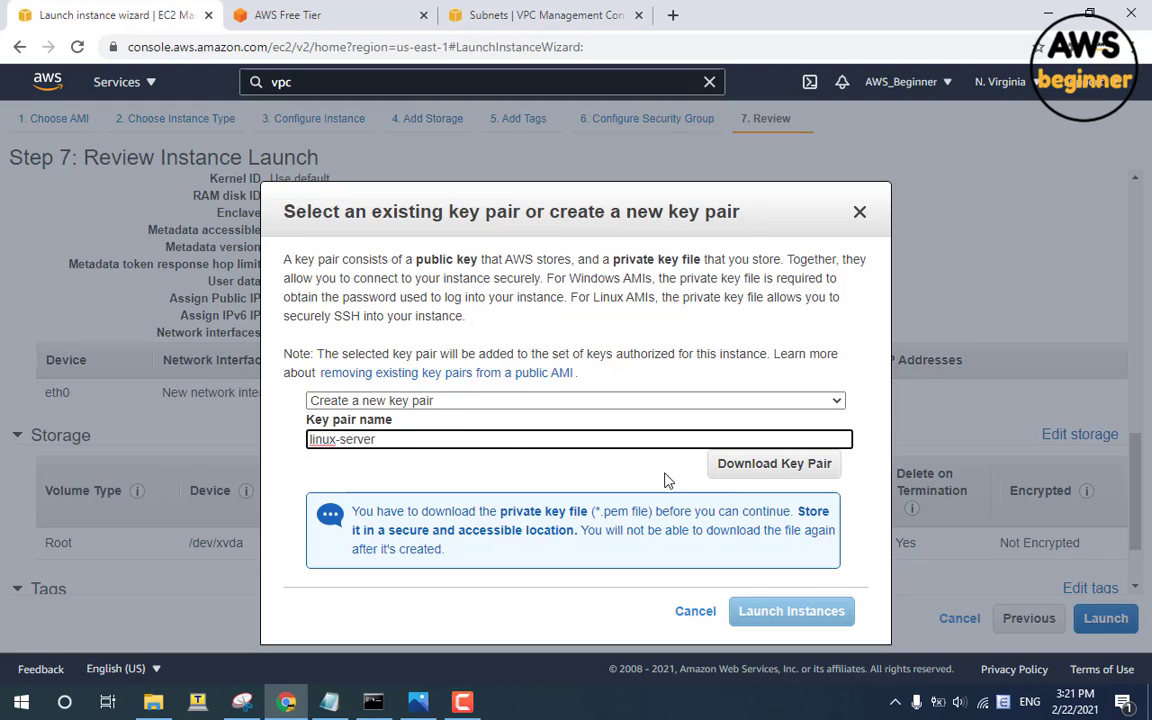
click(788, 470)
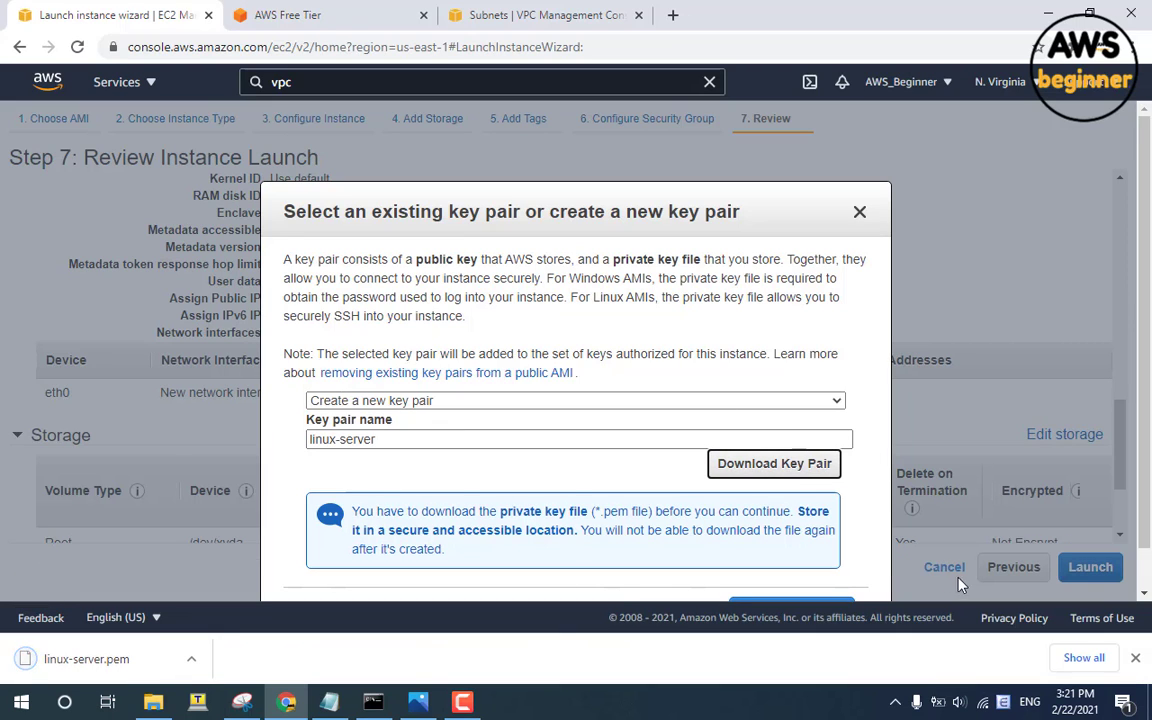
Step: Launch the instance with the new key pair and examine the launch status page
scroll(848, 514, down, 1)
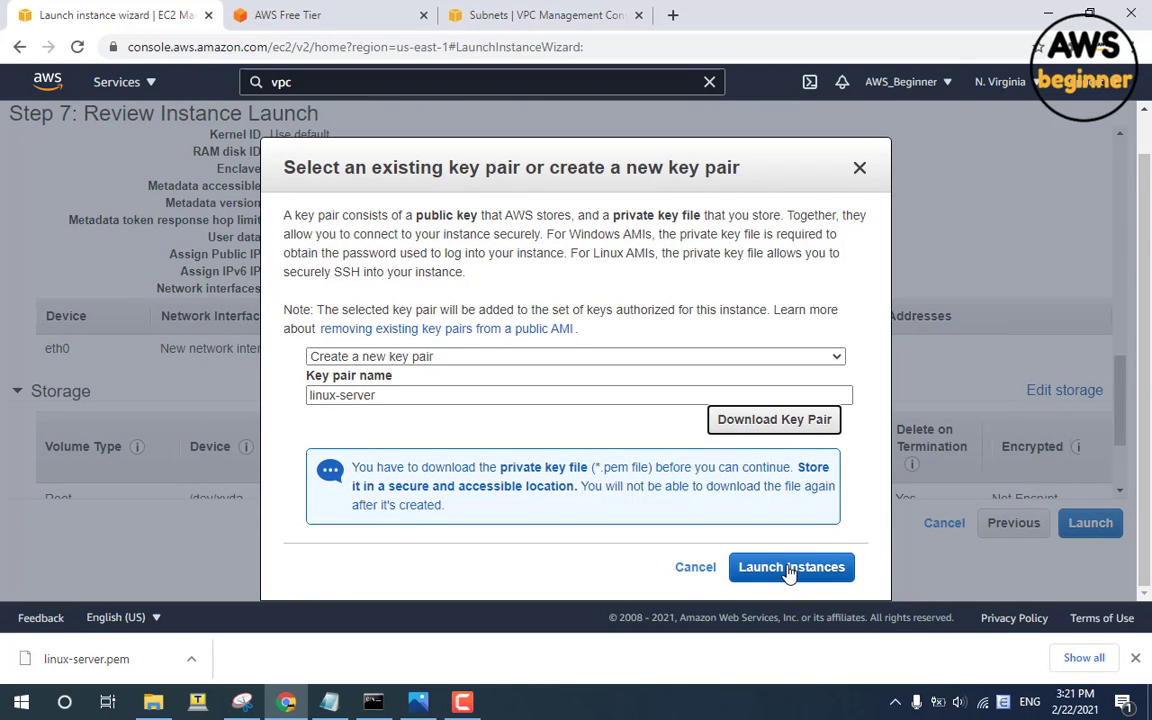
click(785, 566)
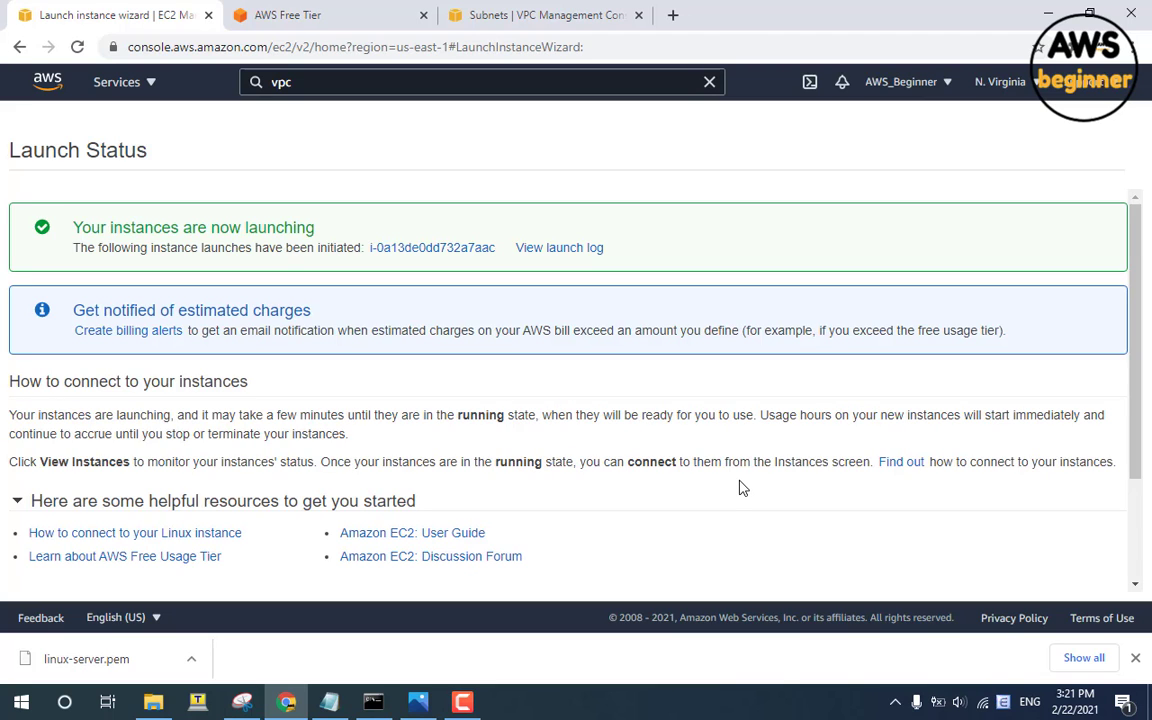
scroll(742, 487, down, 3)
scroll(740, 488, up, 3)
drag(285, 228, 79, 226)
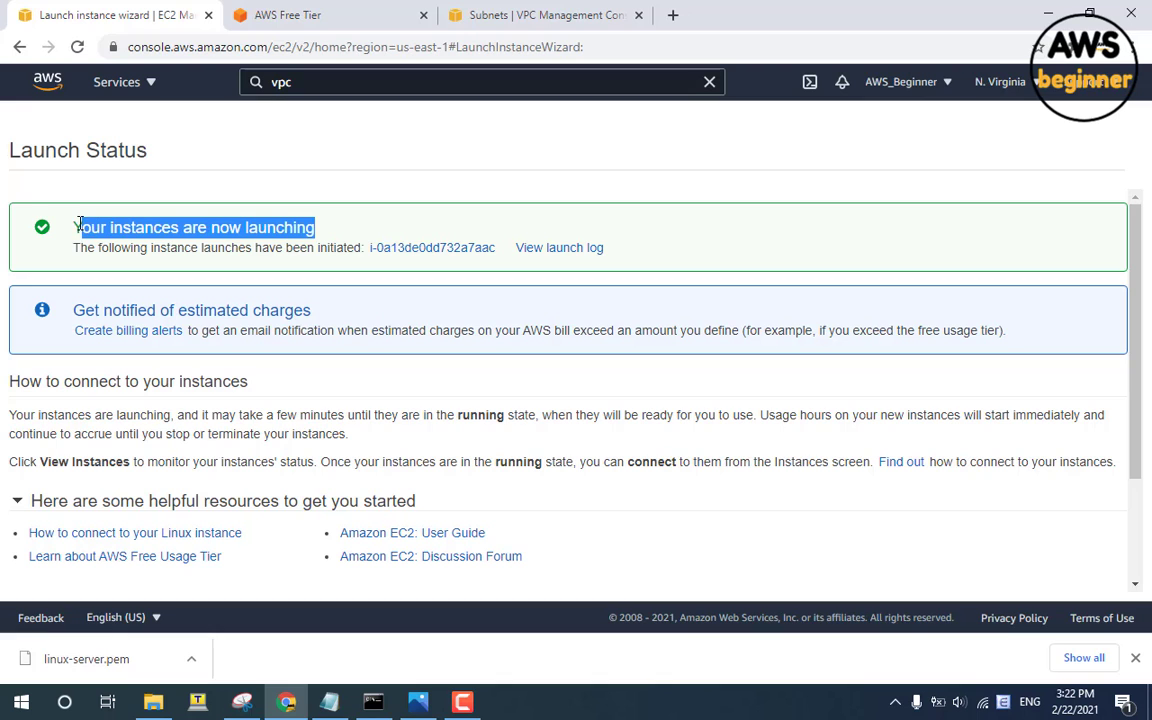
click(102, 226)
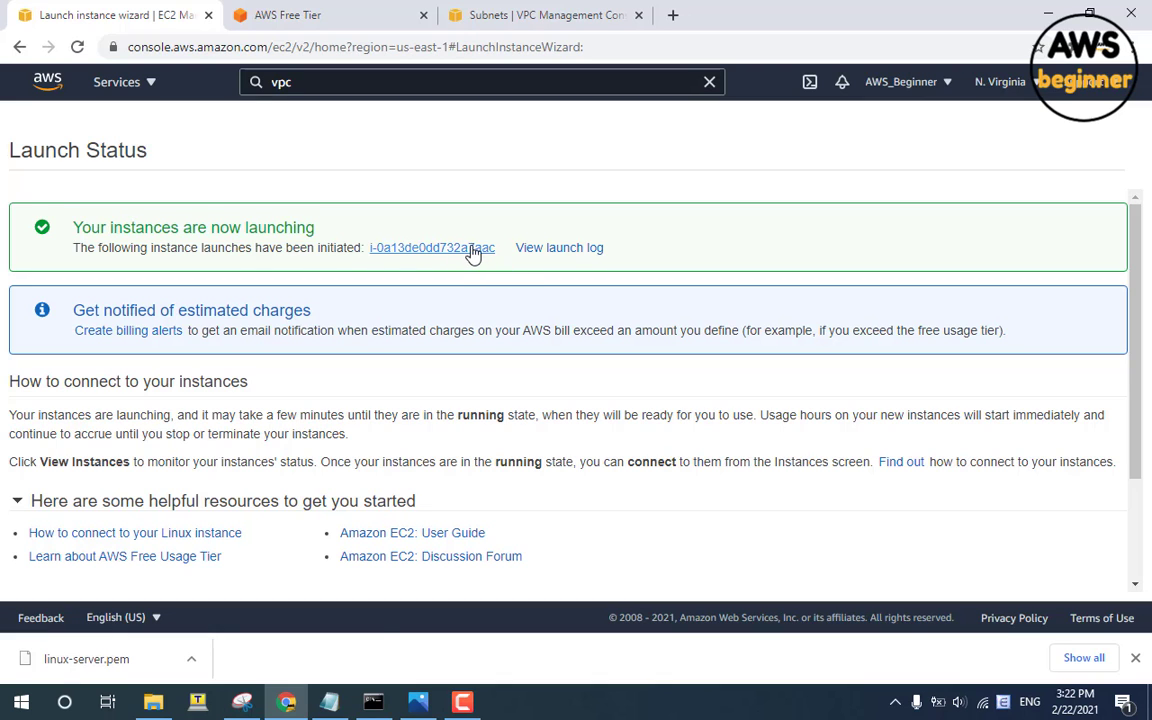
Step: Open the instances list, check the new instance's state, and select Server_Linux01
scroll(933, 437, down, 3)
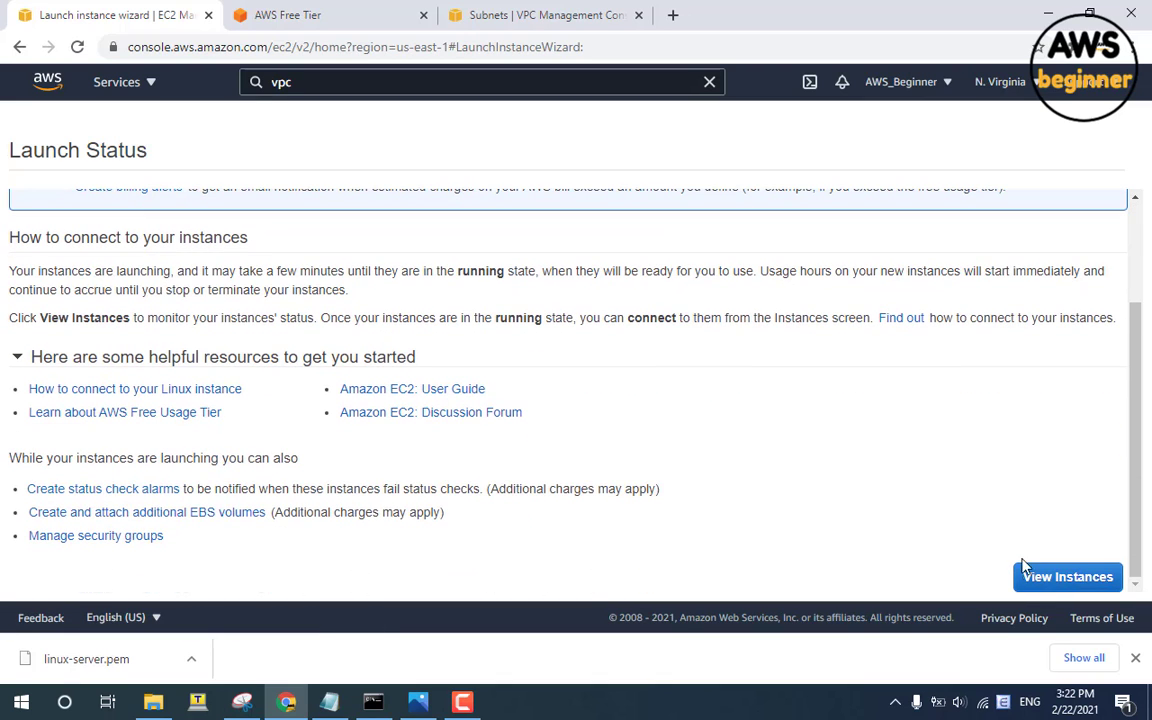
click(1048, 580)
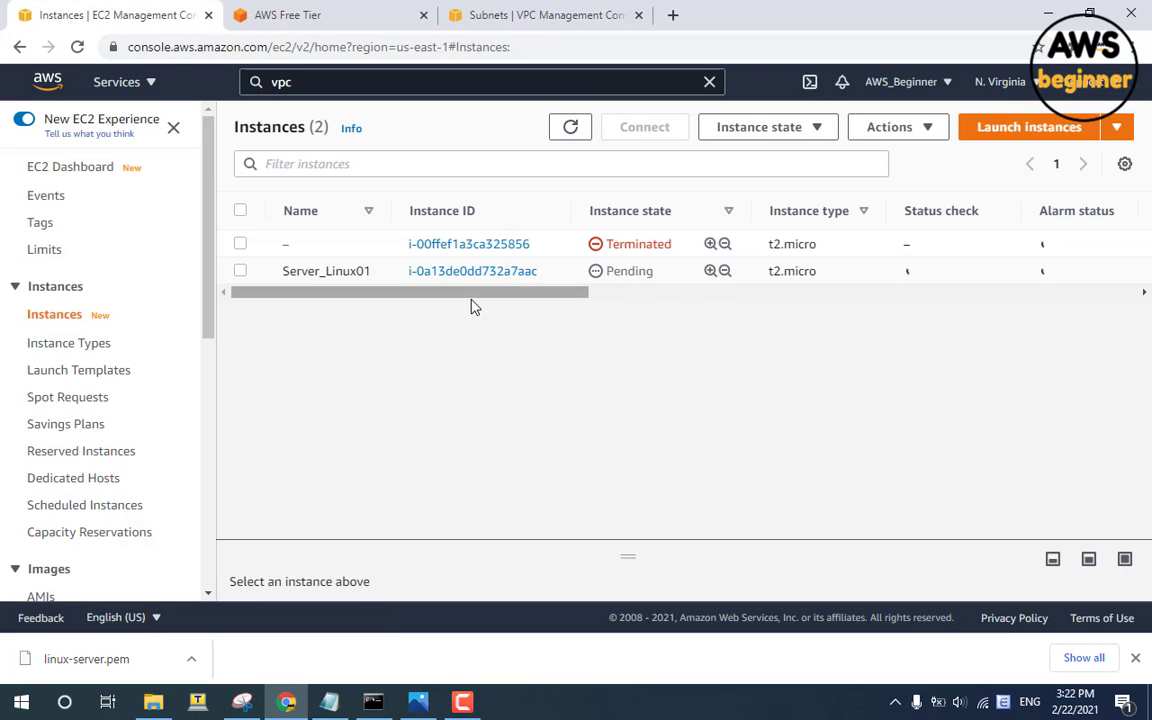
drag(657, 277, 598, 273)
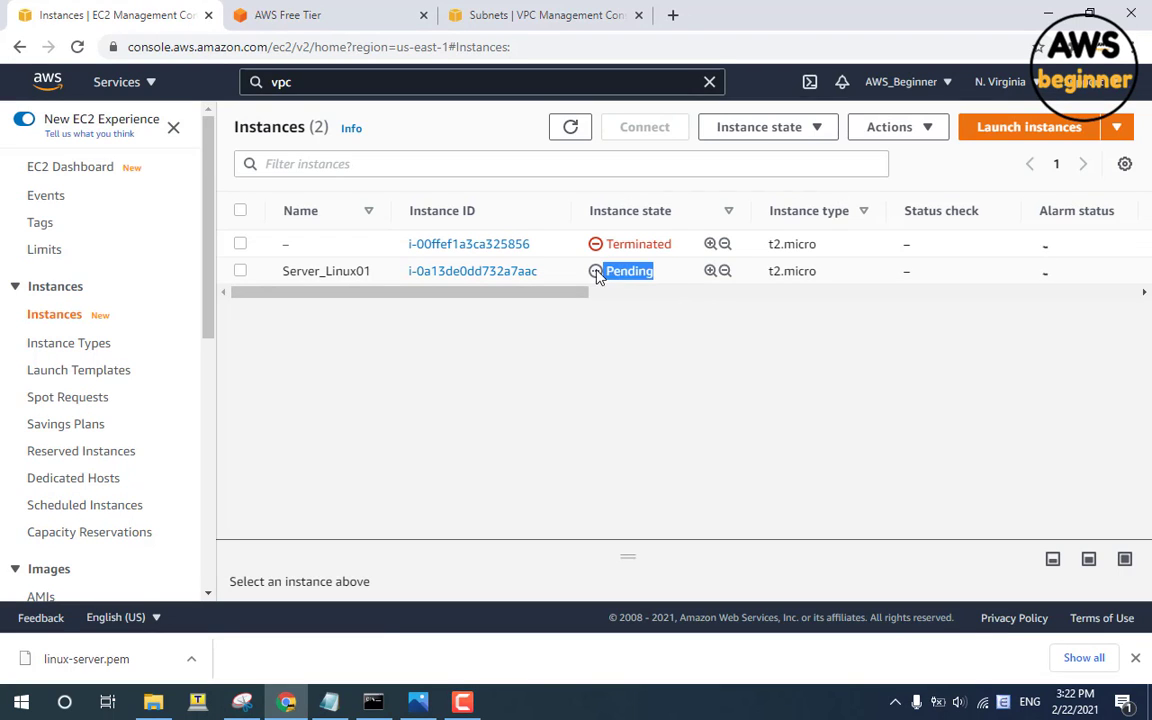
click(318, 275)
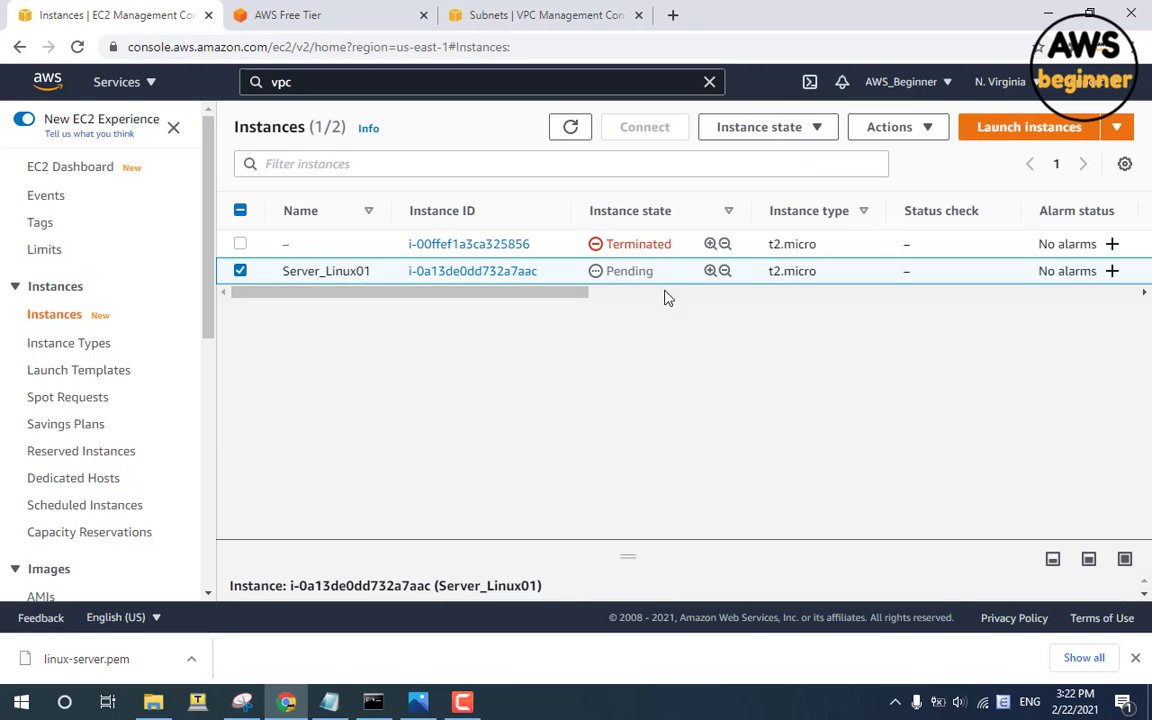
click(462, 702)
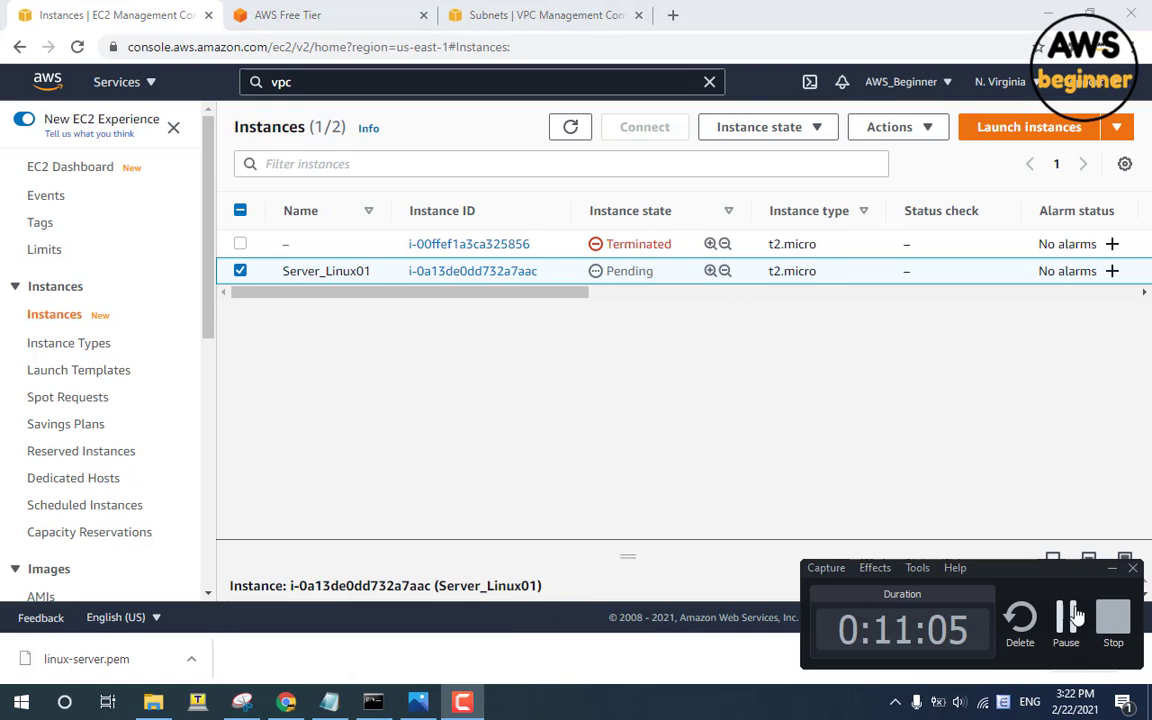
click(1073, 615)
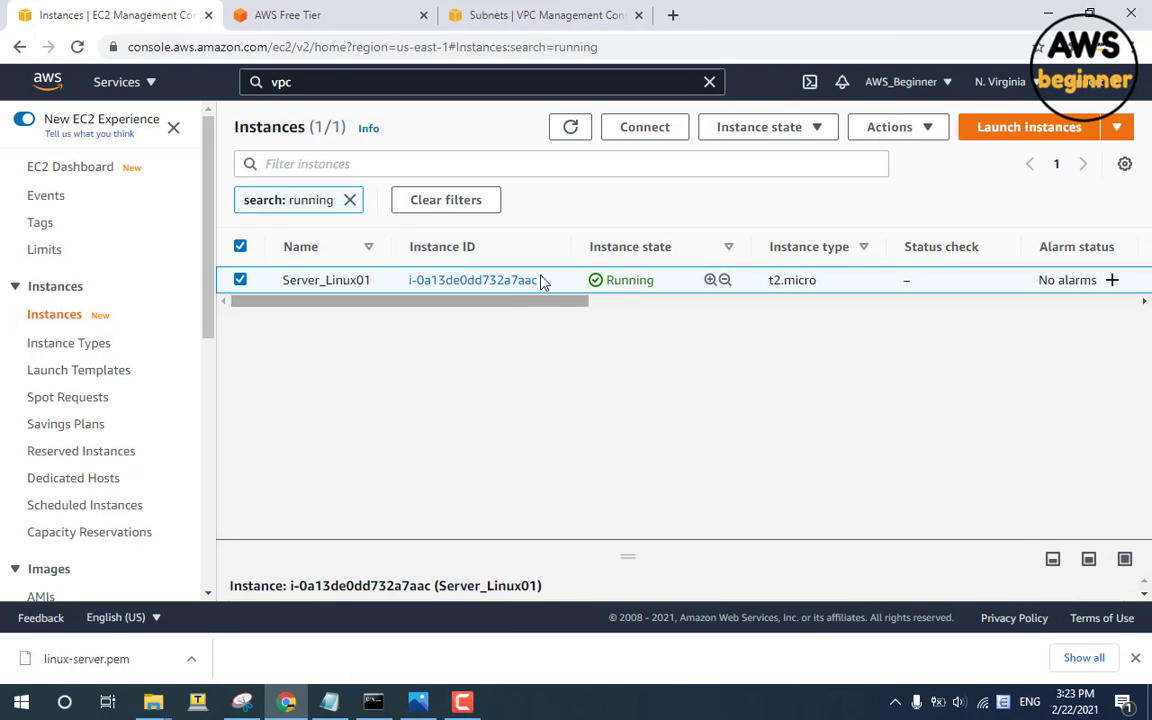
Step: Check the instance state of Server_Linux01 and enlarge its details pane
drag(673, 281, 608, 282)
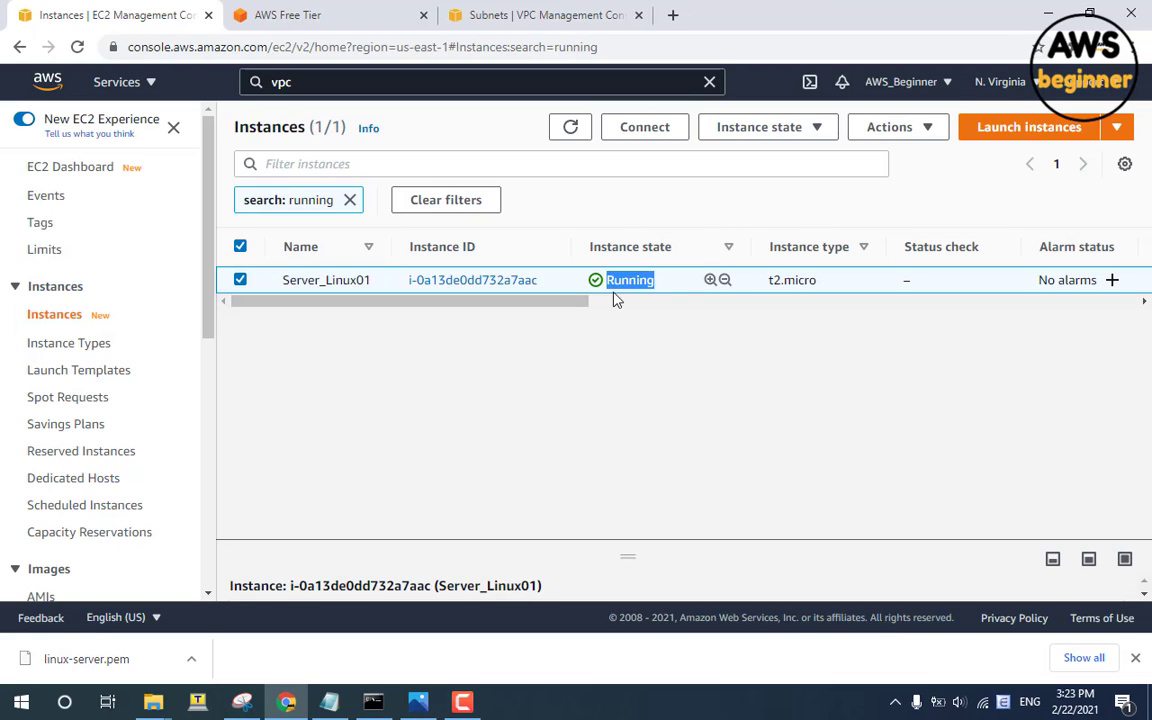
click(613, 287)
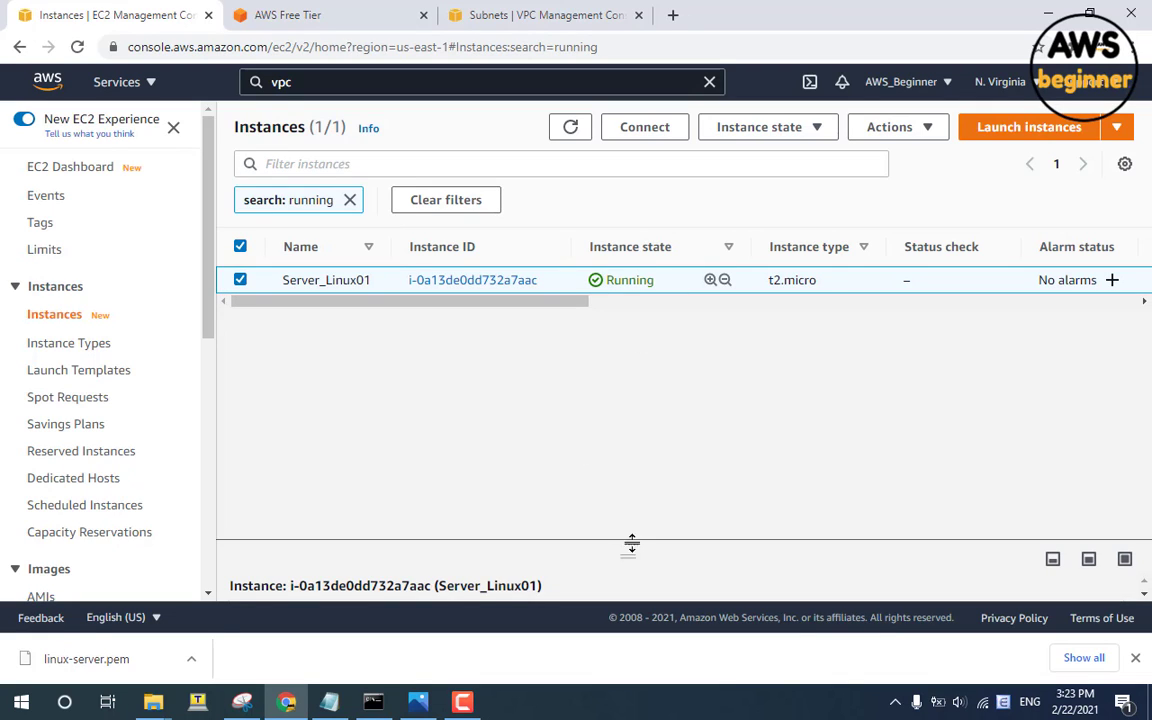
drag(630, 552, 643, 334)
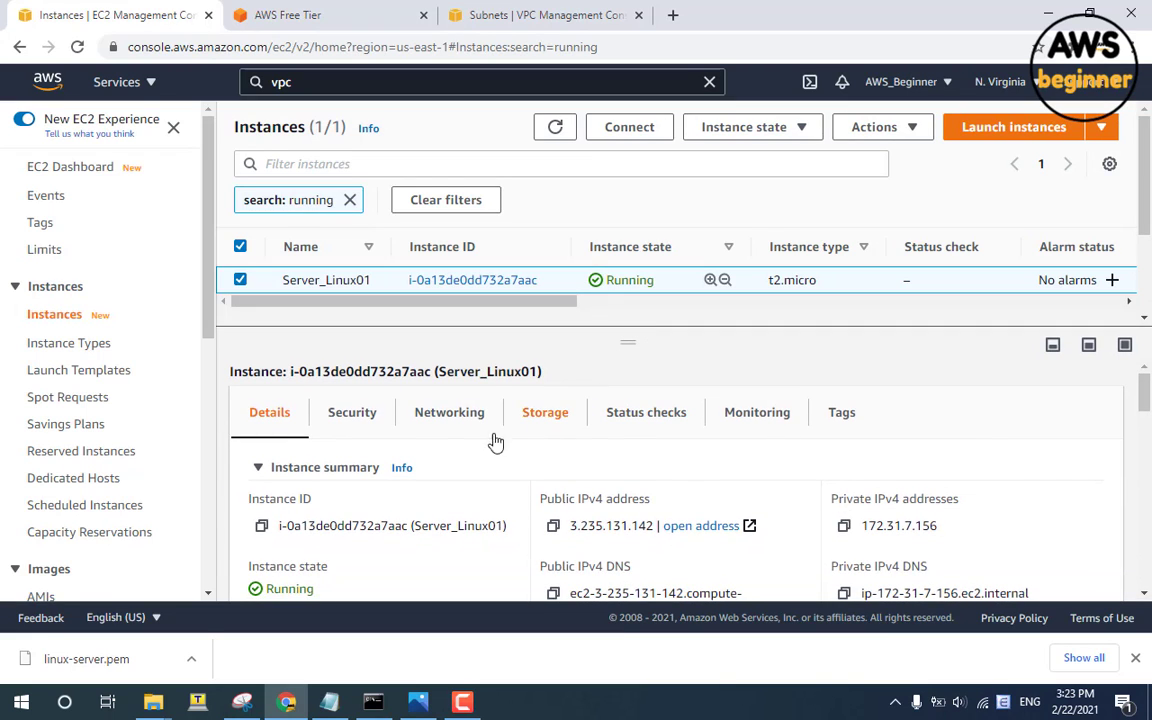
Step: Review the instance ID and the public and private IPv4 addresses in the instance summary
scroll(310, 490, down, 2)
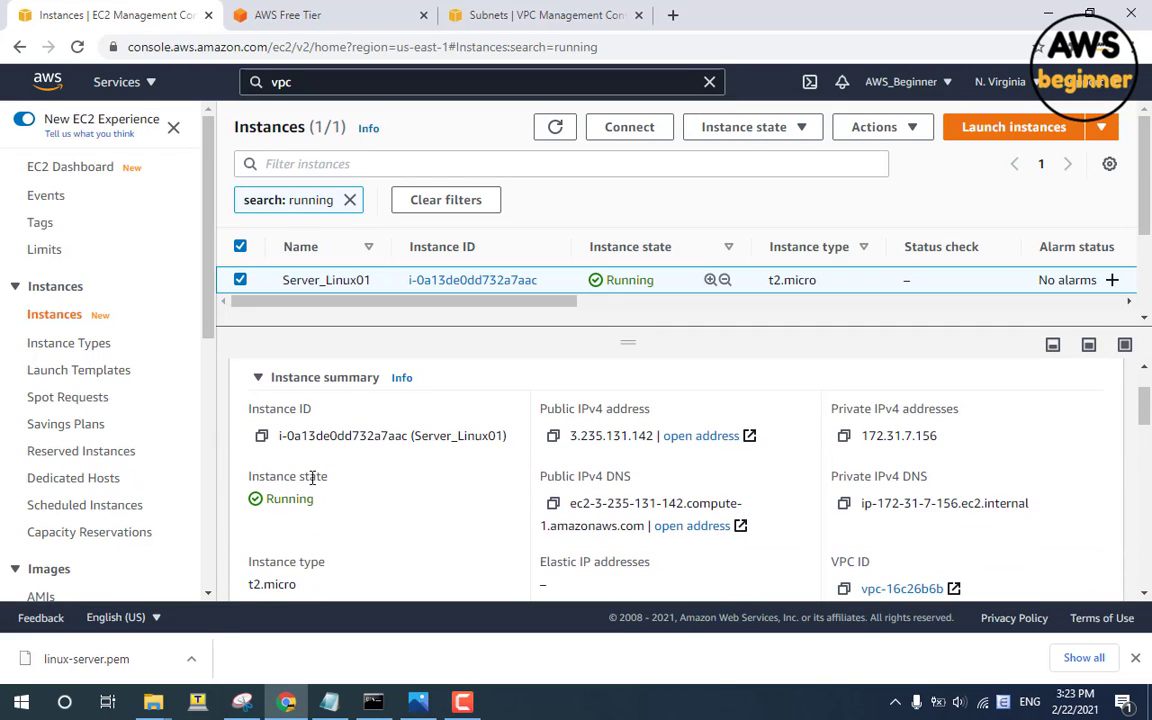
drag(246, 409, 315, 414)
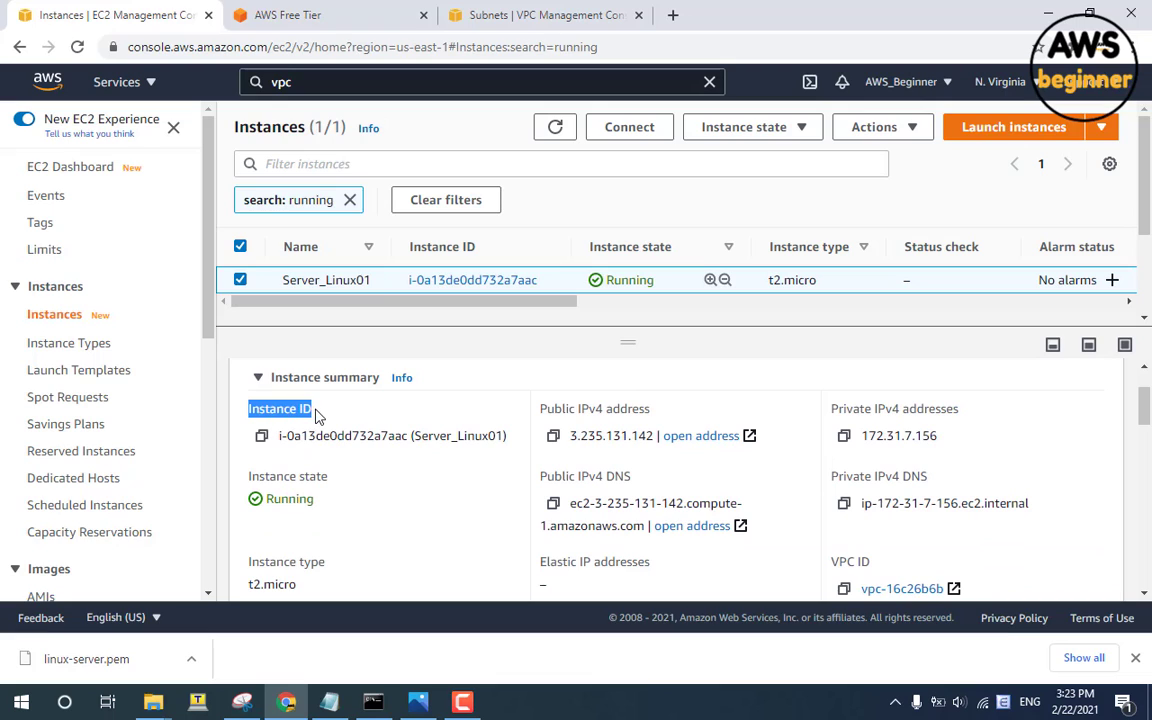
drag(508, 442, 281, 437)
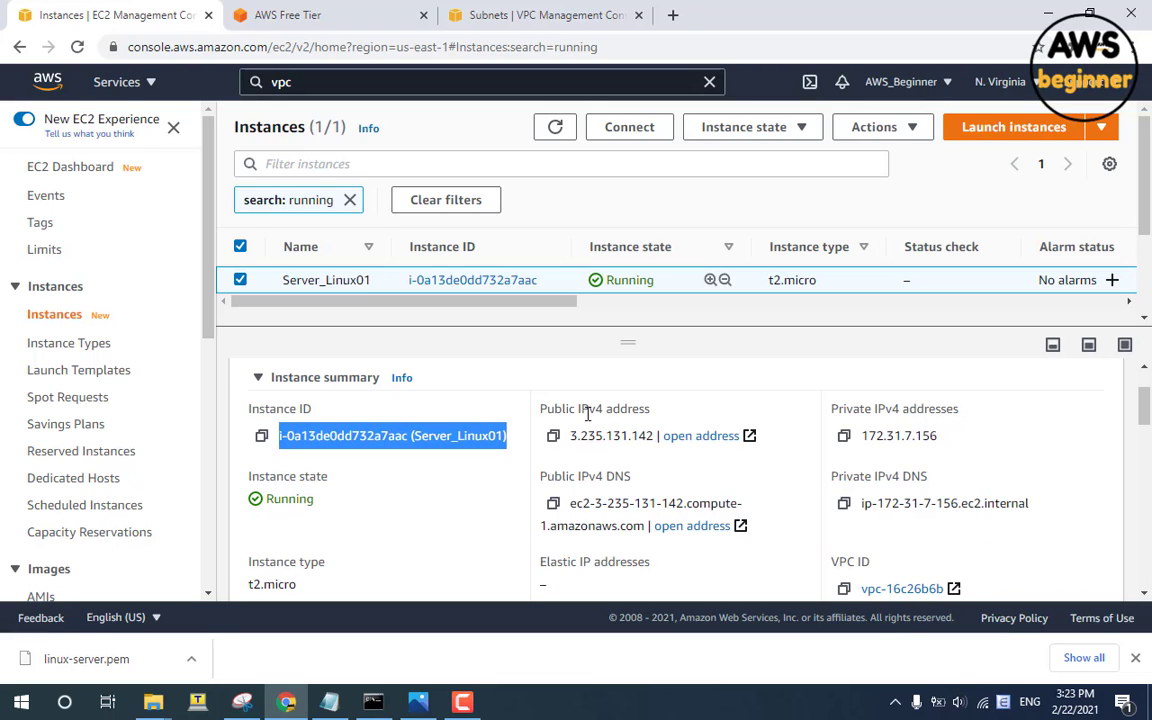
click(556, 405)
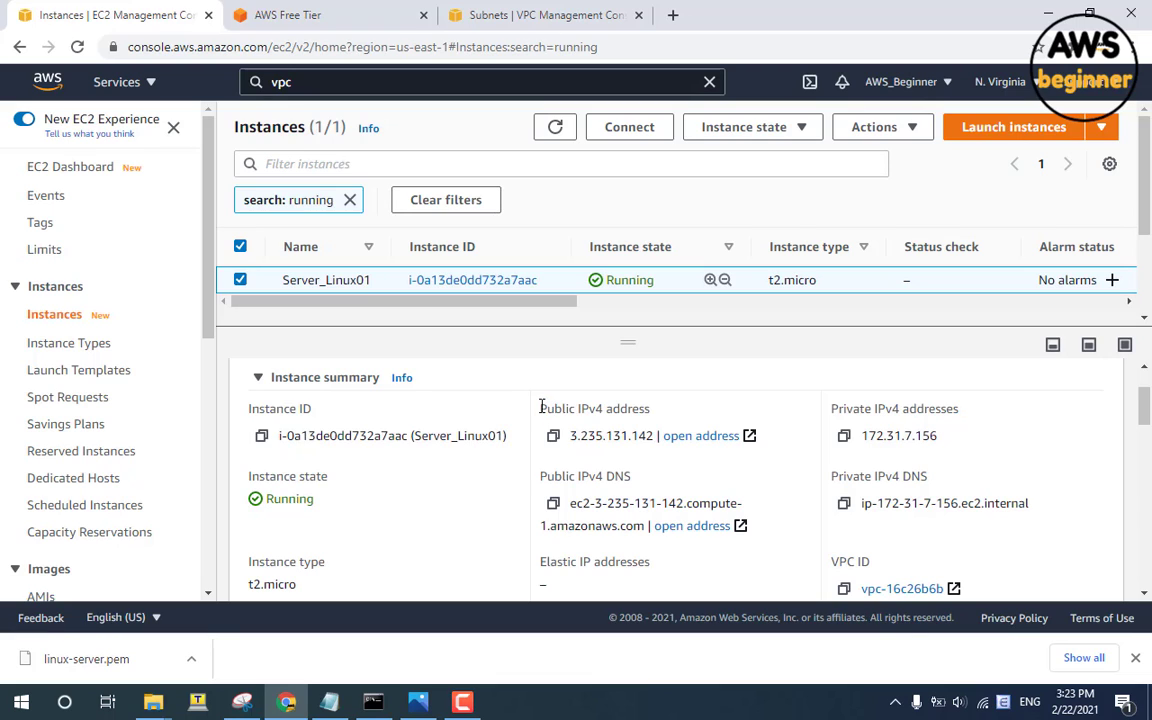
drag(541, 406, 623, 408)
drag(831, 408, 862, 436)
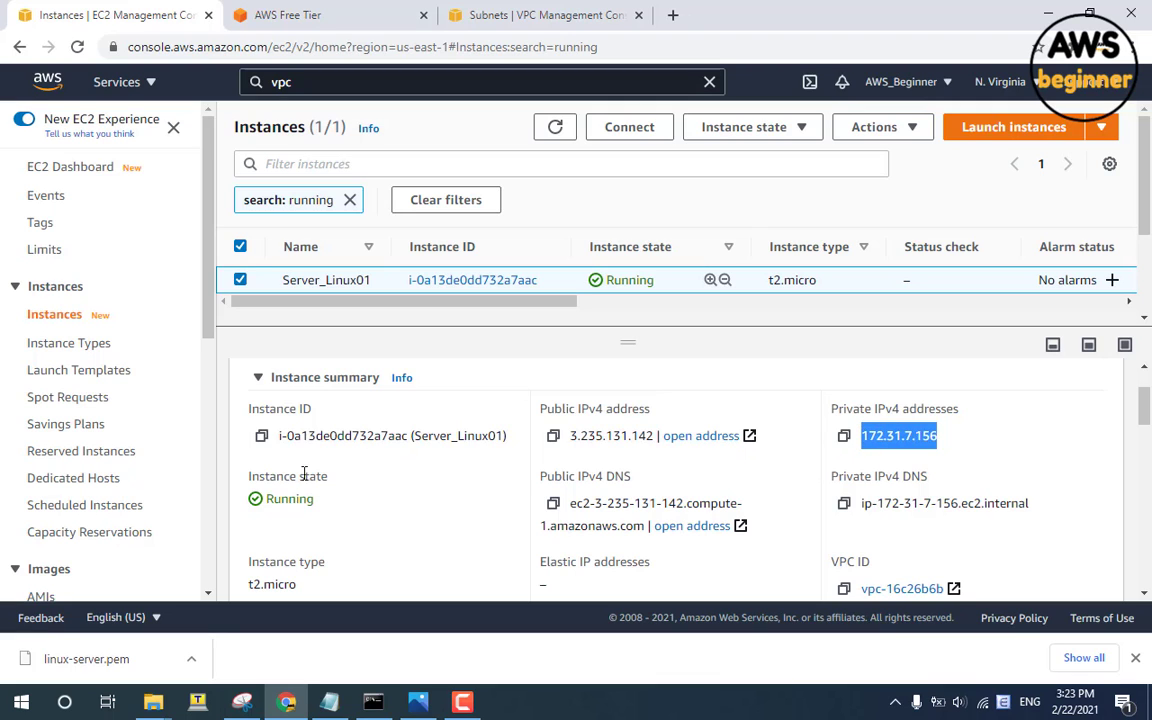
Step: Review the instance type, platform, AMI, launch time, key pair and host placement details of Server_Linux01
scroll(300, 477, down, 2)
drag(314, 504, 256, 474)
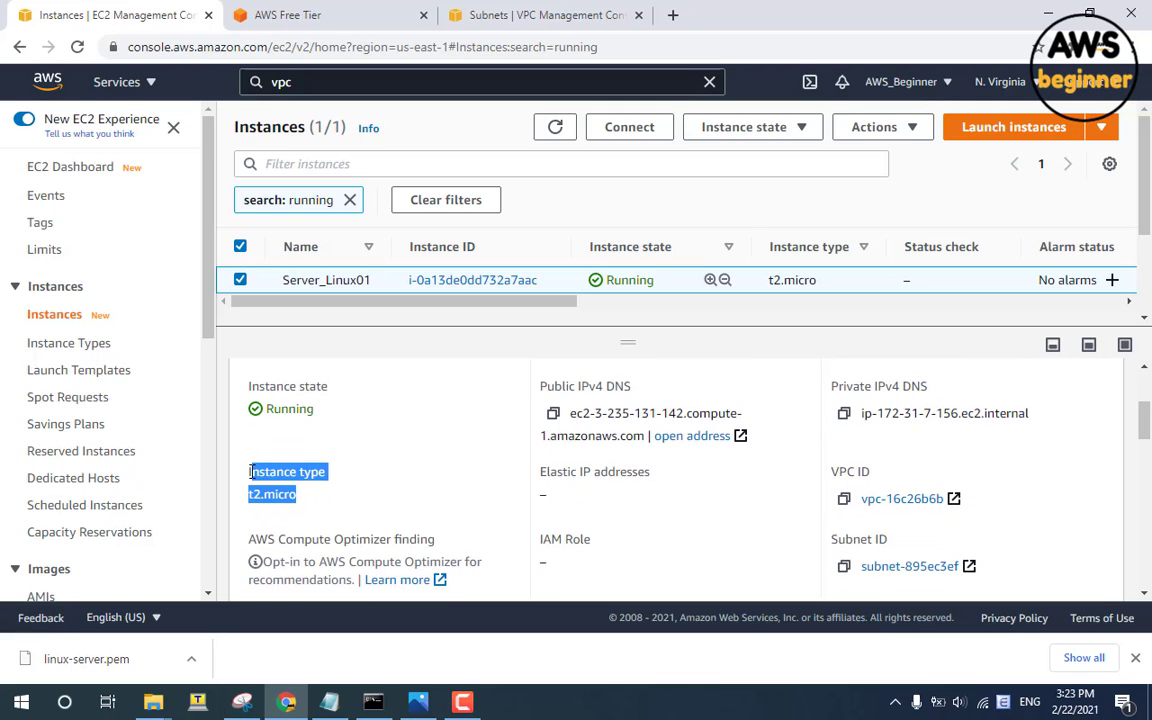
scroll(437, 478, down, 2)
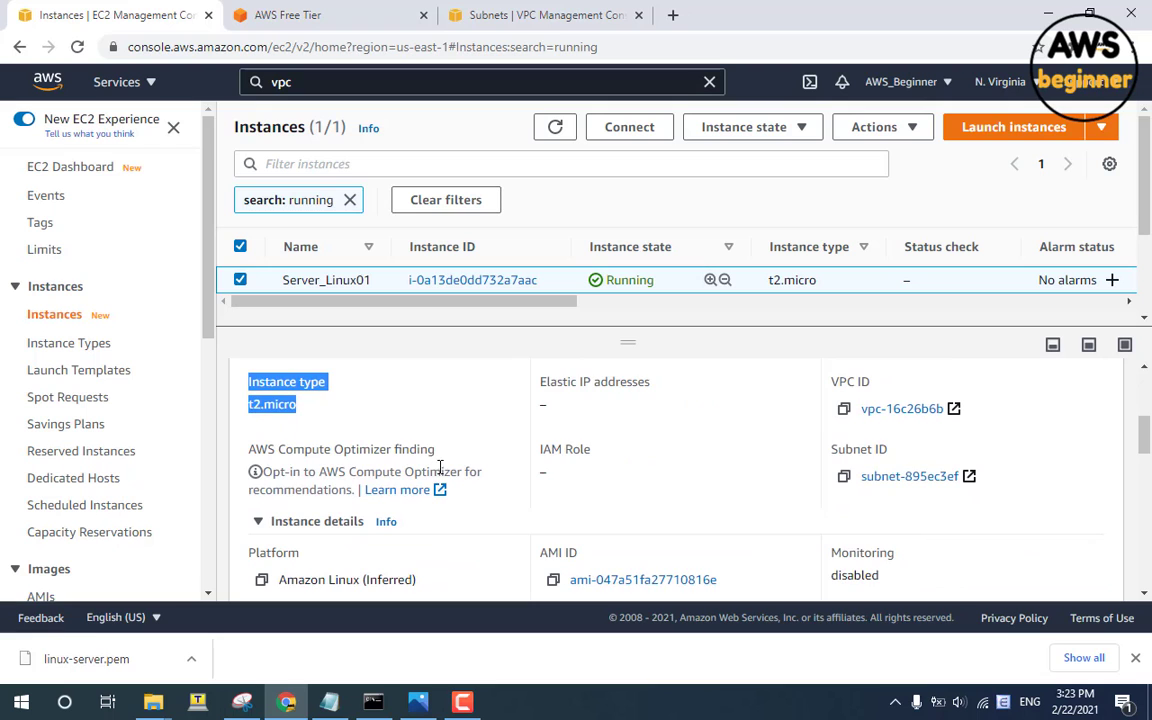
scroll(440, 468, down, 4)
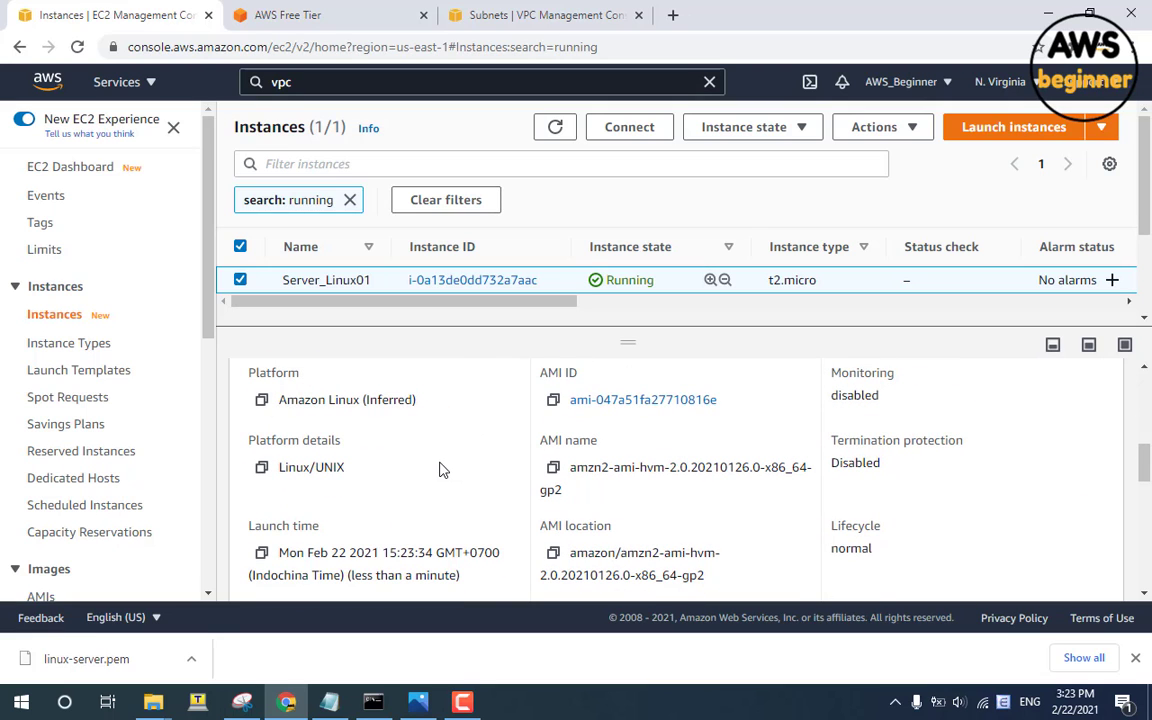
scroll(443, 467, down, 2)
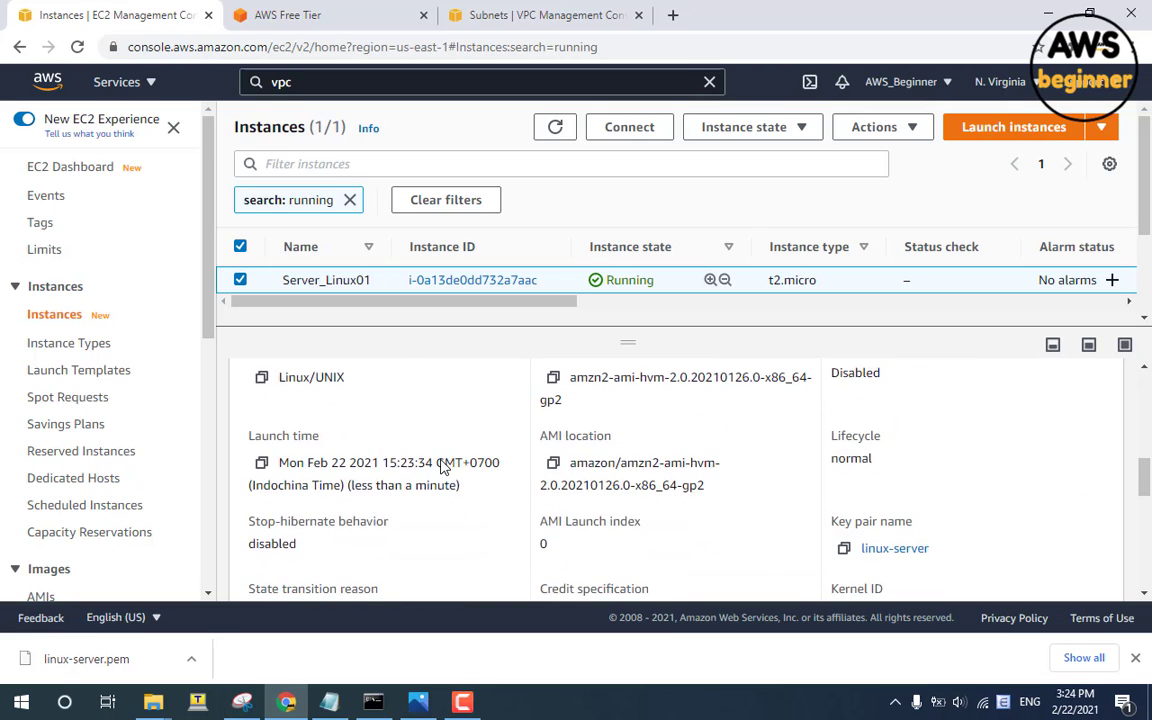
scroll(443, 467, down, 2)
scroll(443, 467, down, 10)
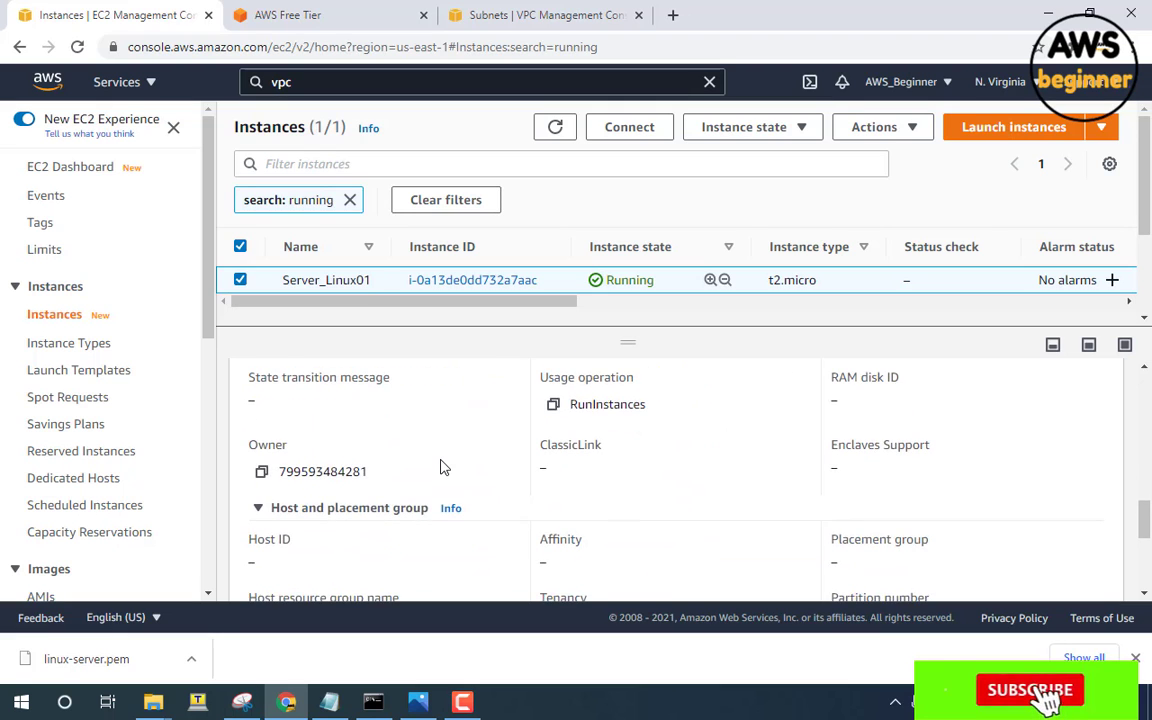
scroll(443, 467, up, 14)
scroll(432, 459, up, 5)
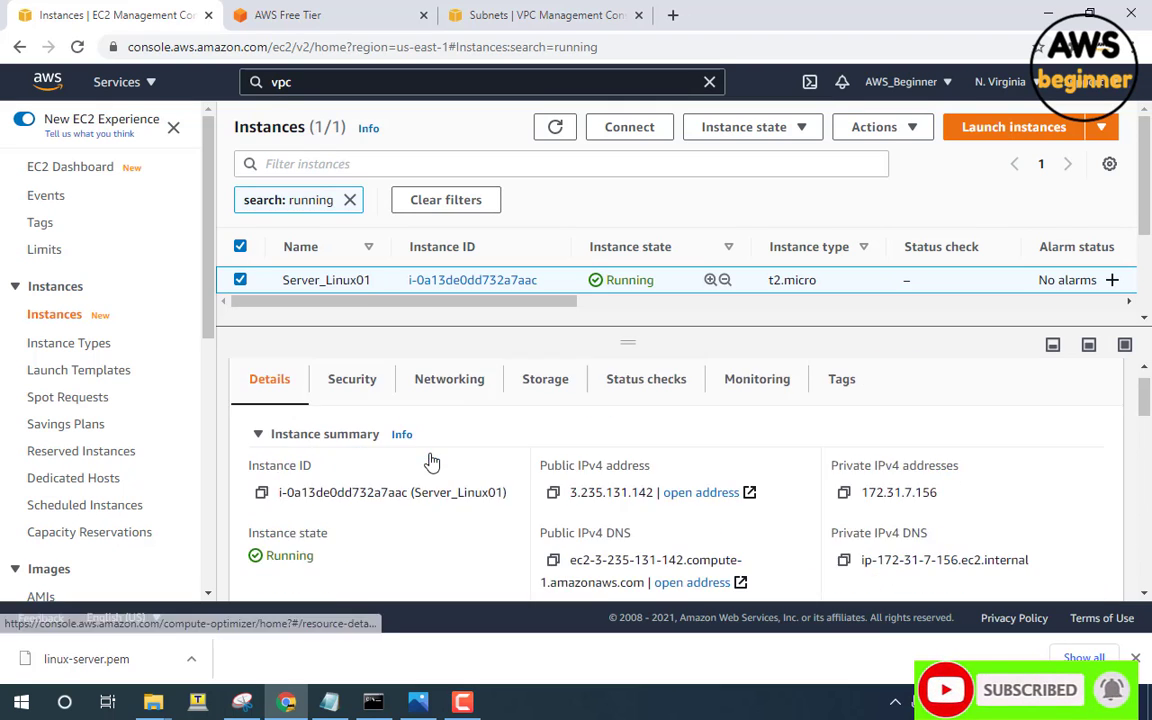
Step: Open the security details of Server_Linux01 and check which security group is attached
click(379, 408)
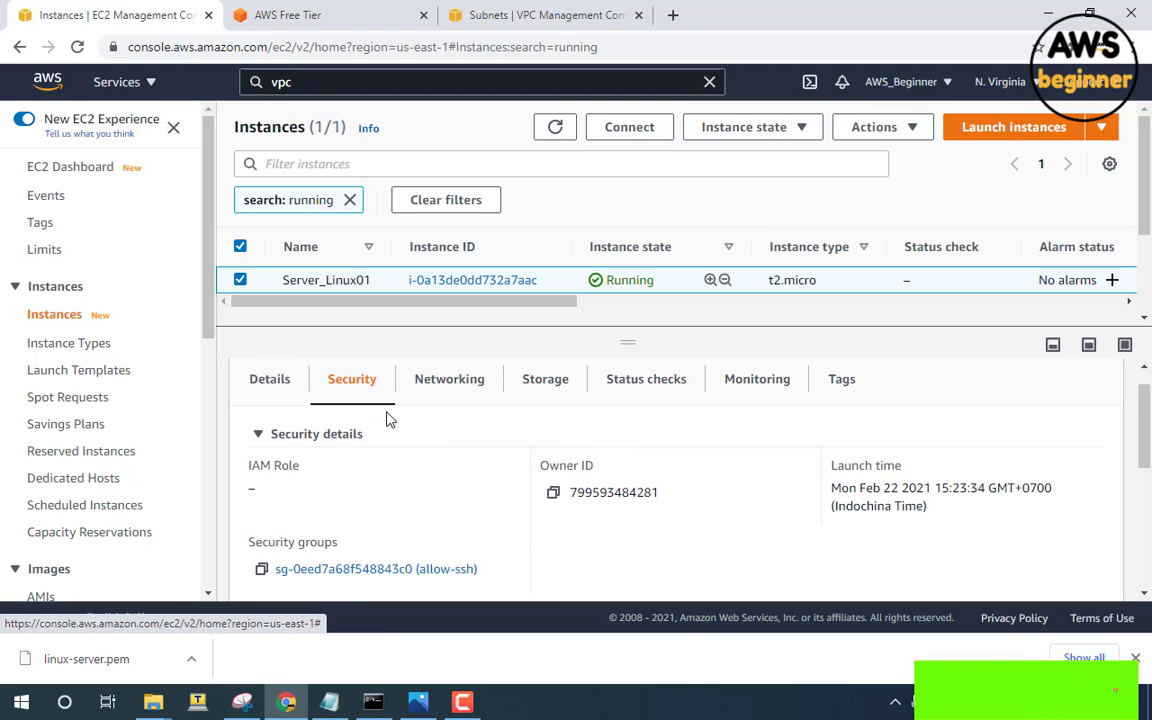
scroll(398, 442, down, 2)
scroll(396, 436, up, 1)
scroll(396, 436, up, 1)
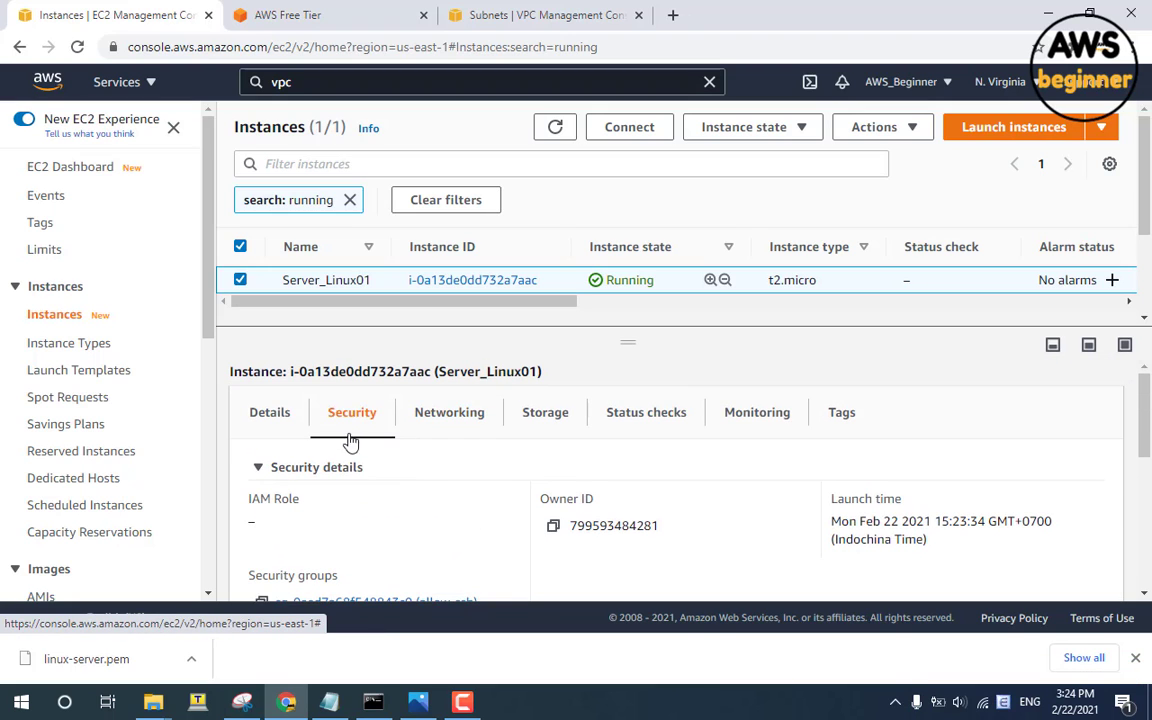
scroll(330, 490, down, 1)
drag(342, 487, 259, 484)
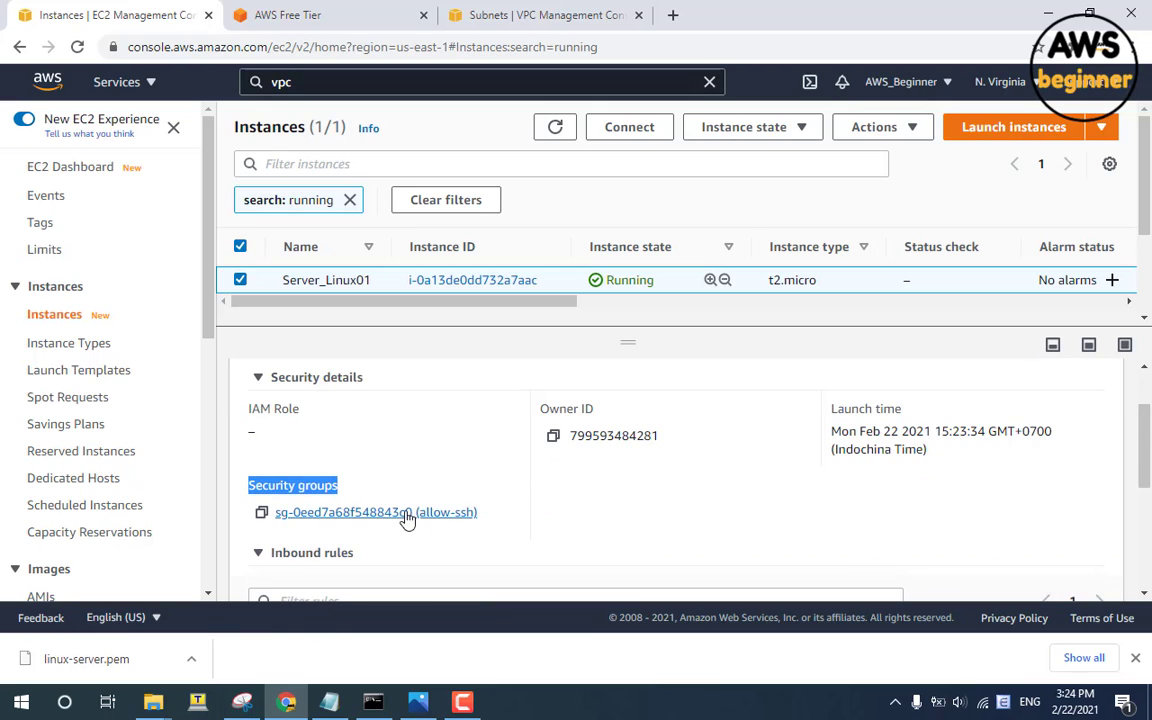
Step: Examine the inbound rules of the allow-ssh security group, including port range, protocol and source
scroll(390, 508, down, 1)
scroll(325, 502, down, 1)
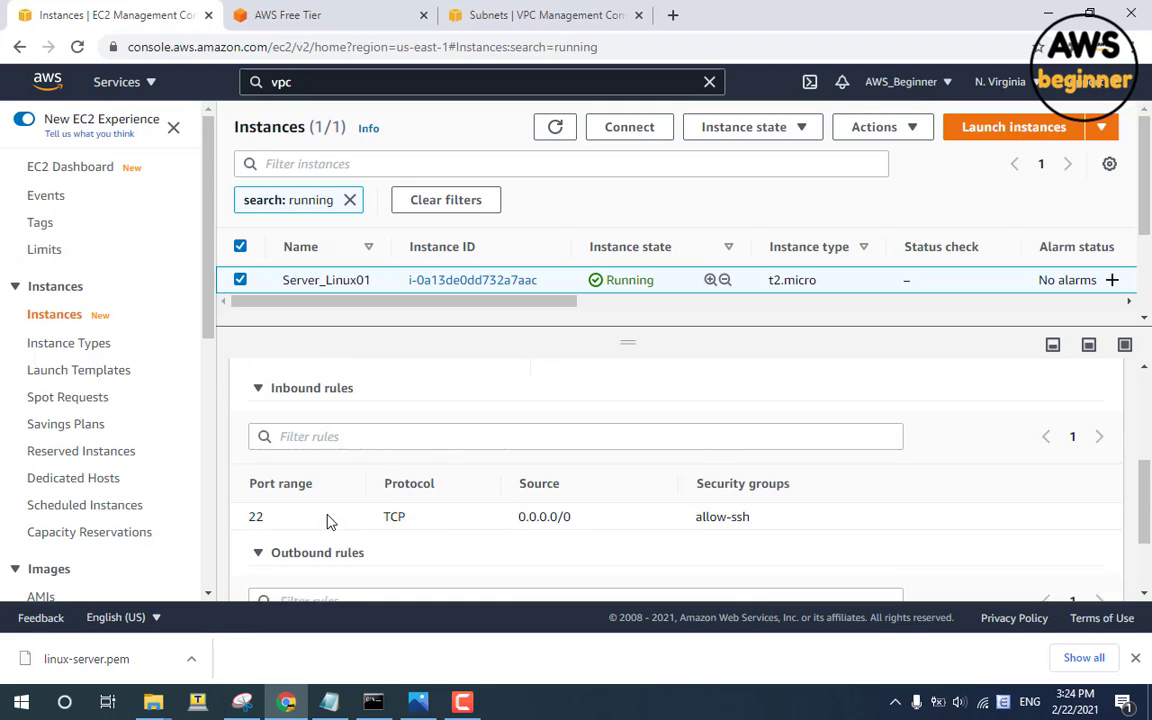
drag(254, 499, 757, 505)
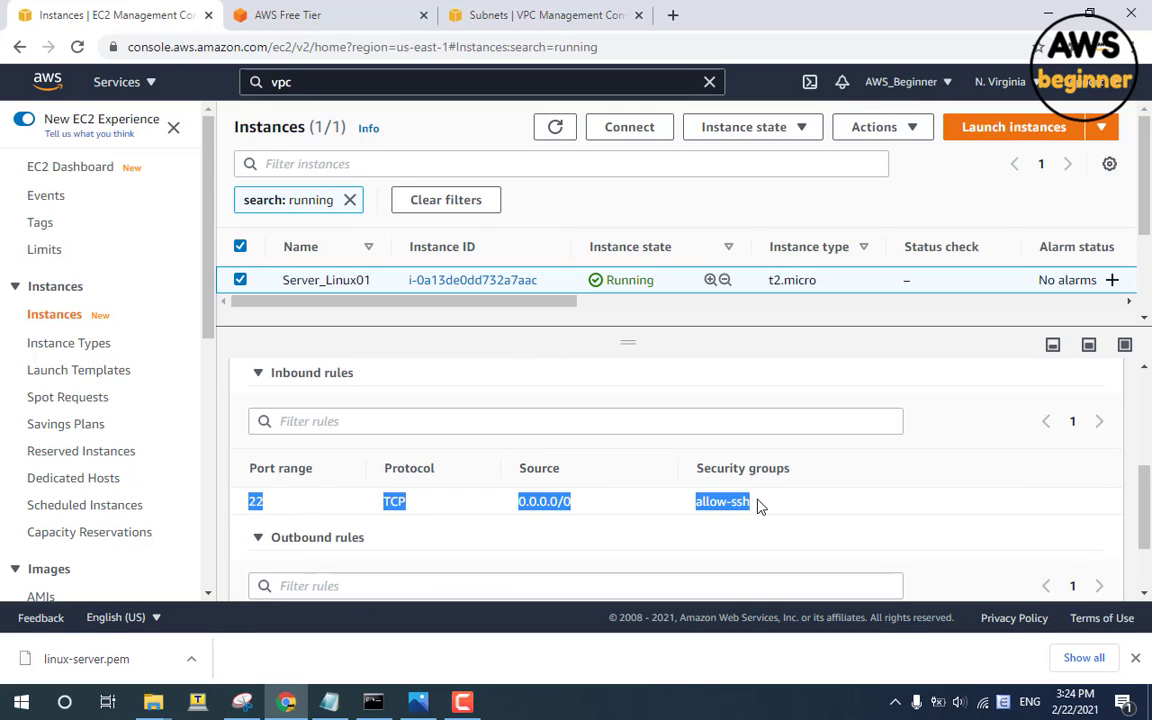
drag(362, 384, 306, 417)
scroll(306, 417, down, 1)
drag(366, 469, 277, 475)
drag(748, 534, 230, 535)
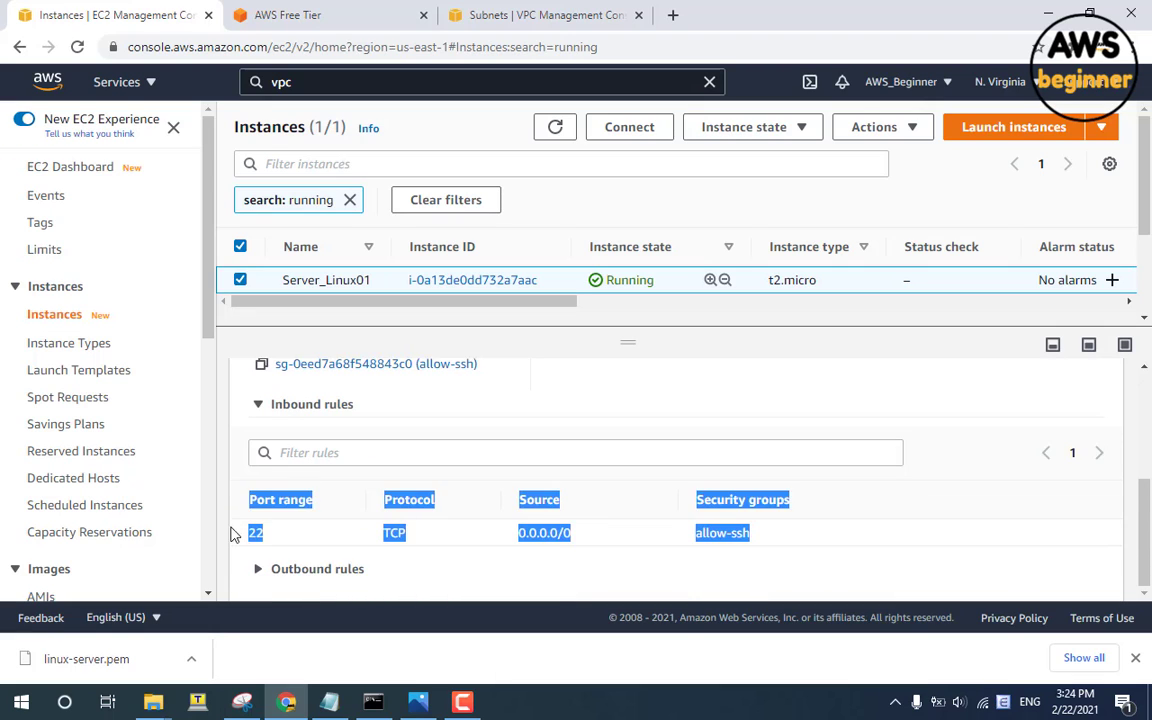
click(416, 545)
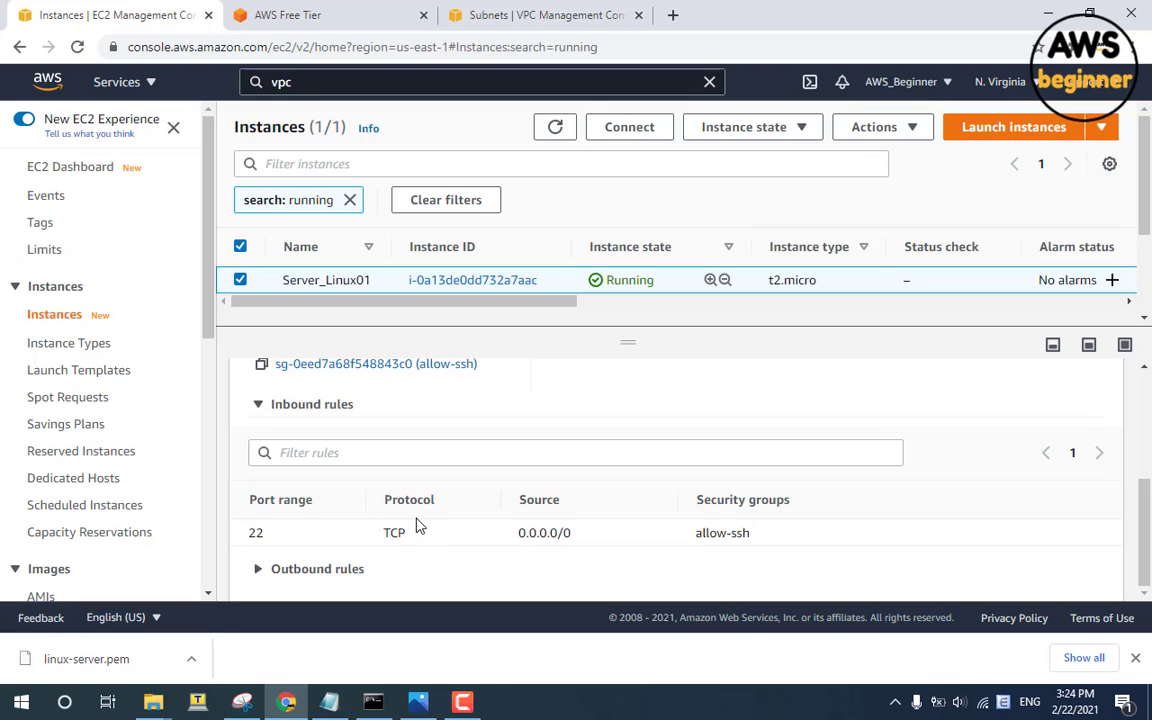
Step: Expand and examine the outbound rules of the allow-ssh security group
mouse_move(1145, 512)
mouse_down()
mouse_move(1146, 460)
mouse_move(1146, 512)
mouse_up()
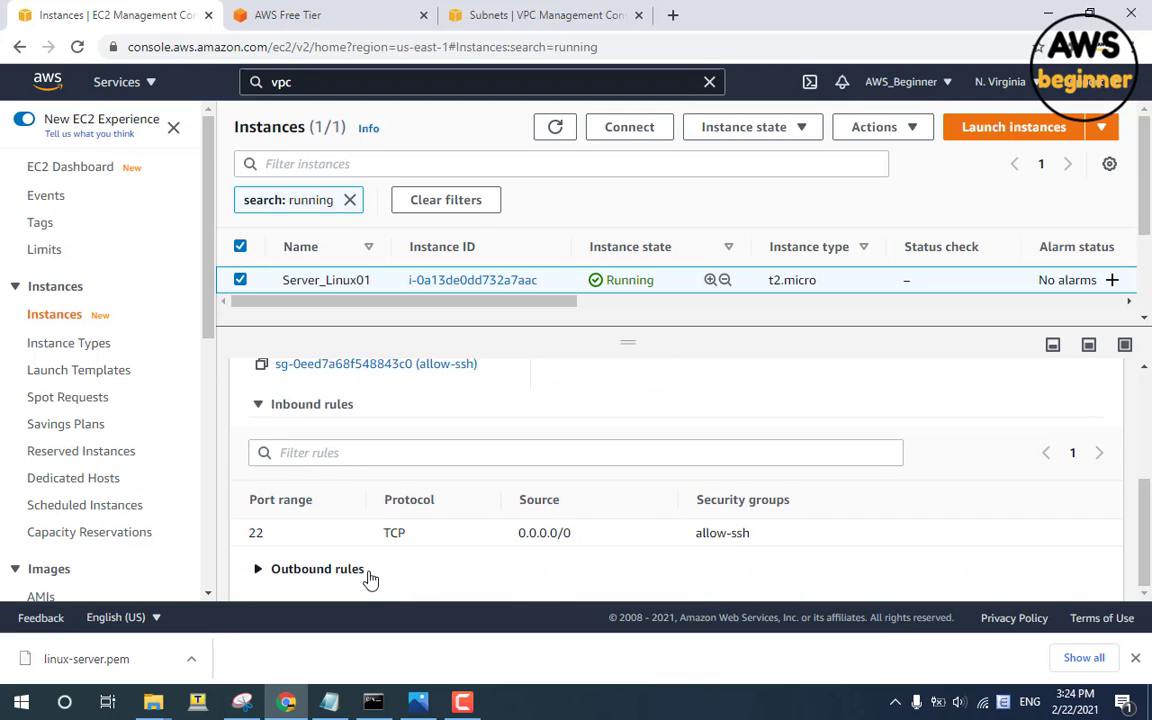
scroll(420, 497, down, 2)
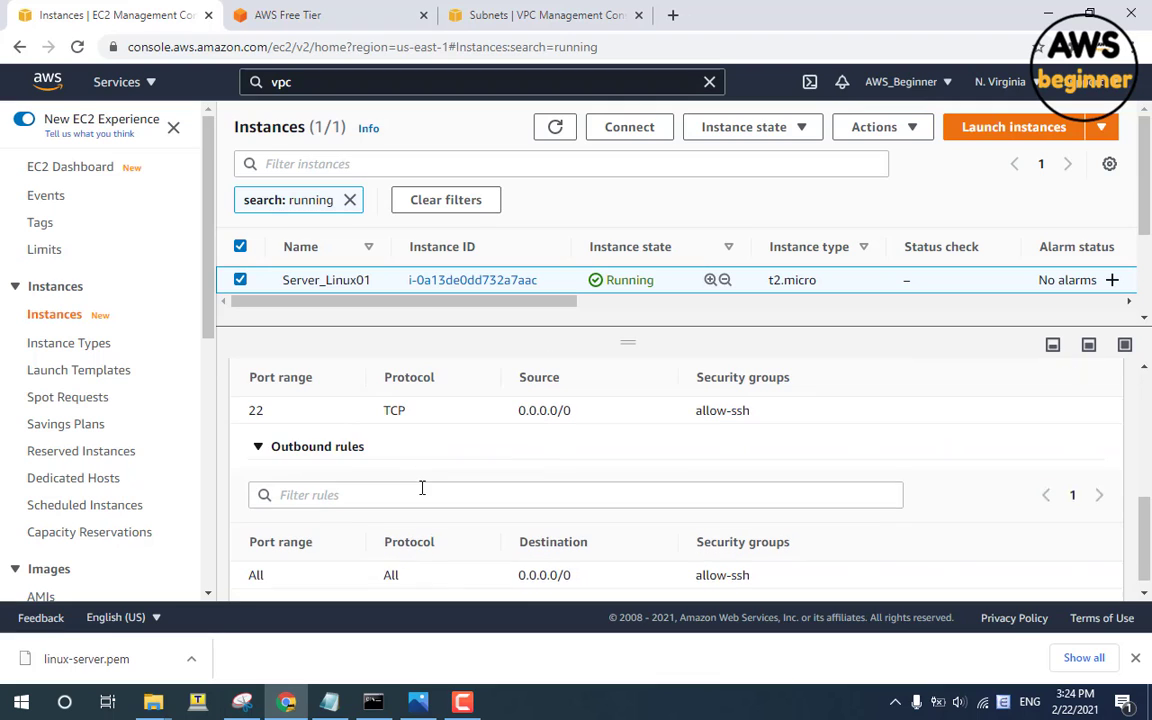
drag(797, 568, 250, 560)
scroll(843, 462, up, 5)
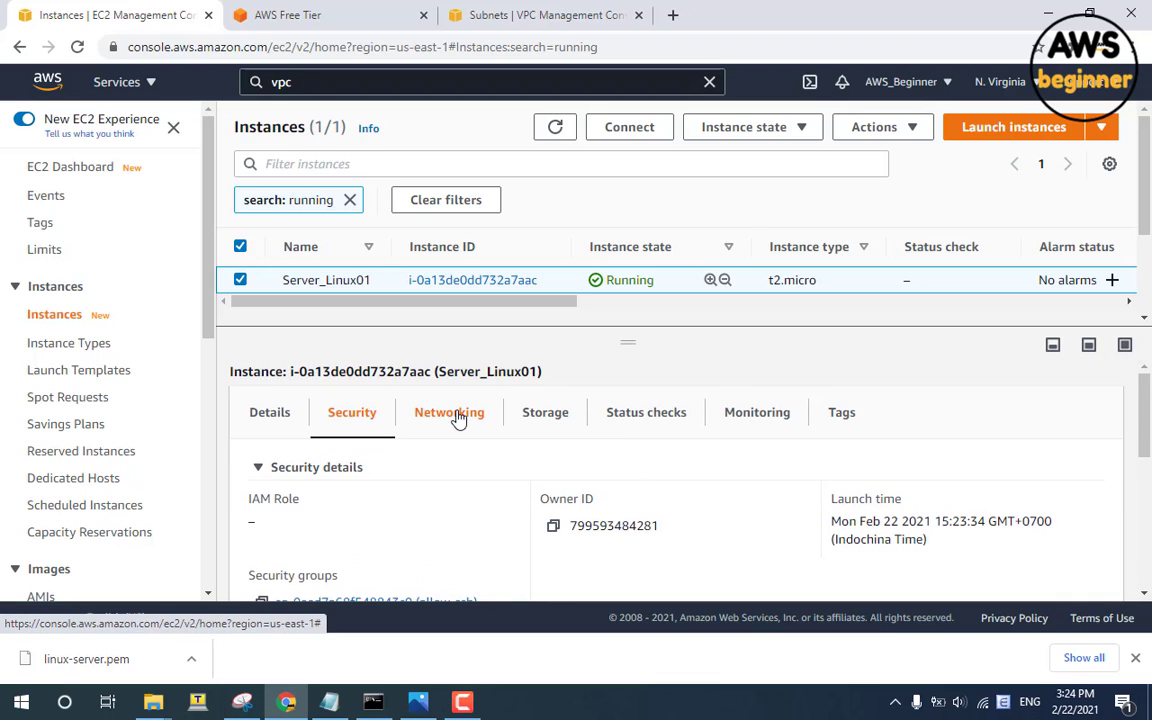
Step: Review the instance's networking details, including its IP addresses, DNS names, VPC and subnet
click(452, 416)
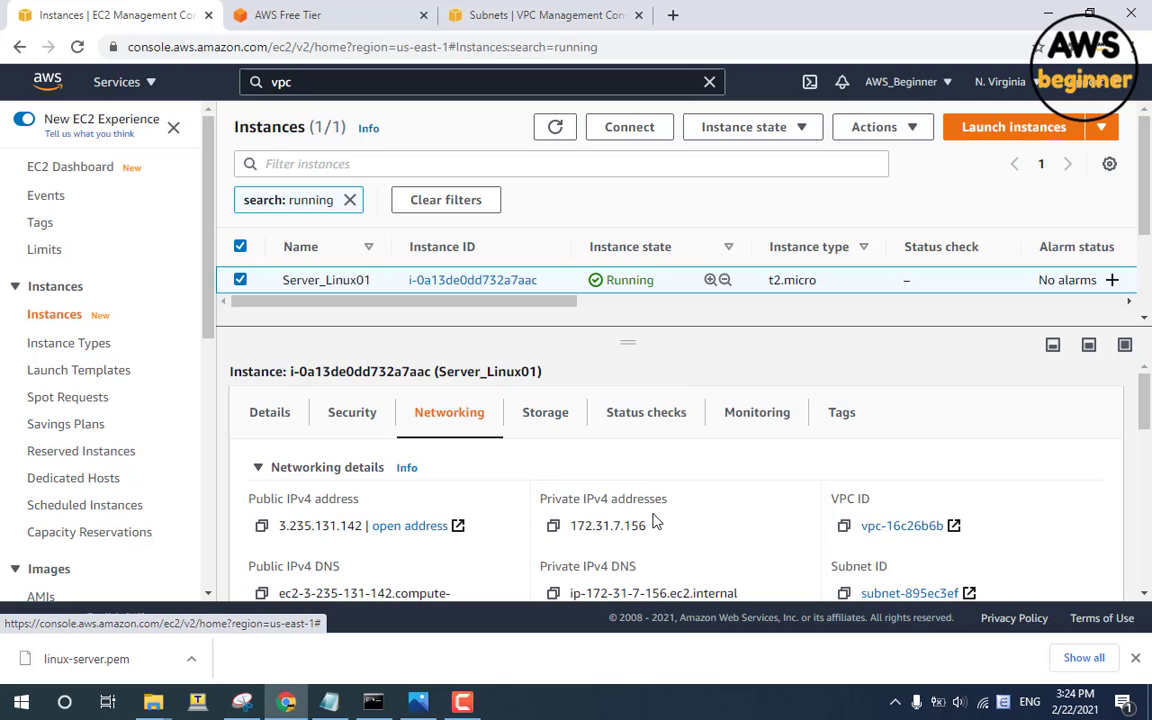
scroll(655, 521, down, 1)
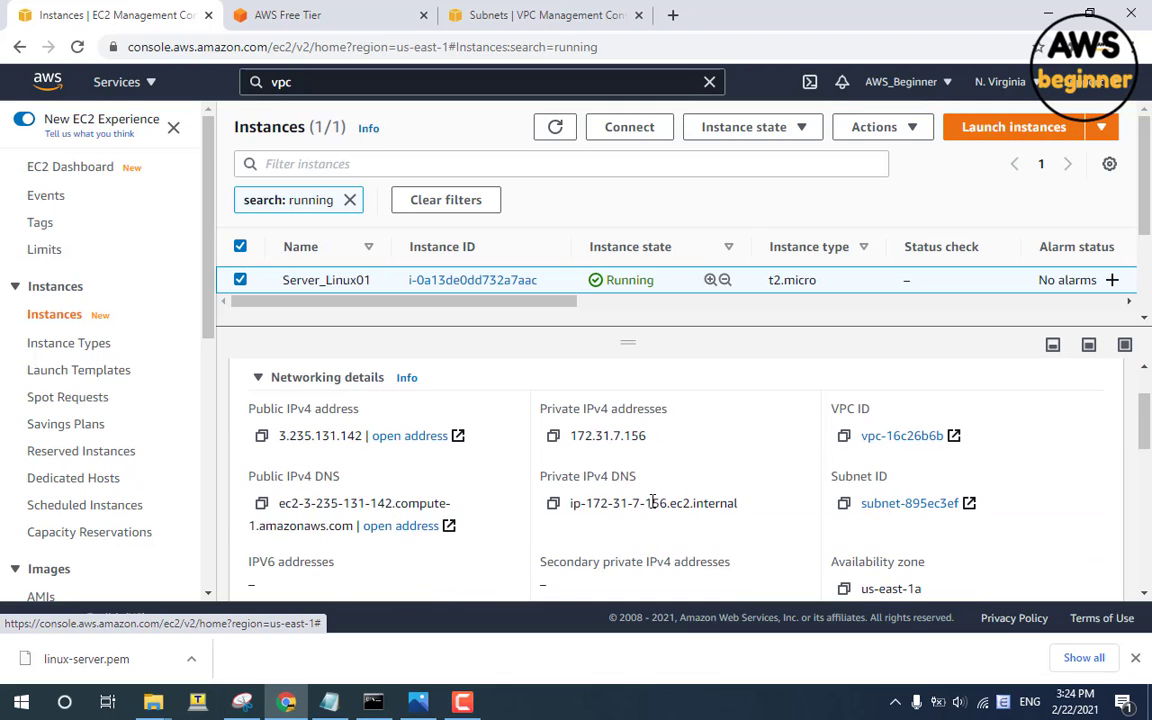
scroll(600, 465, up, 1)
Step: Review the instance's root device and block device storage, and view its status checks
click(556, 416)
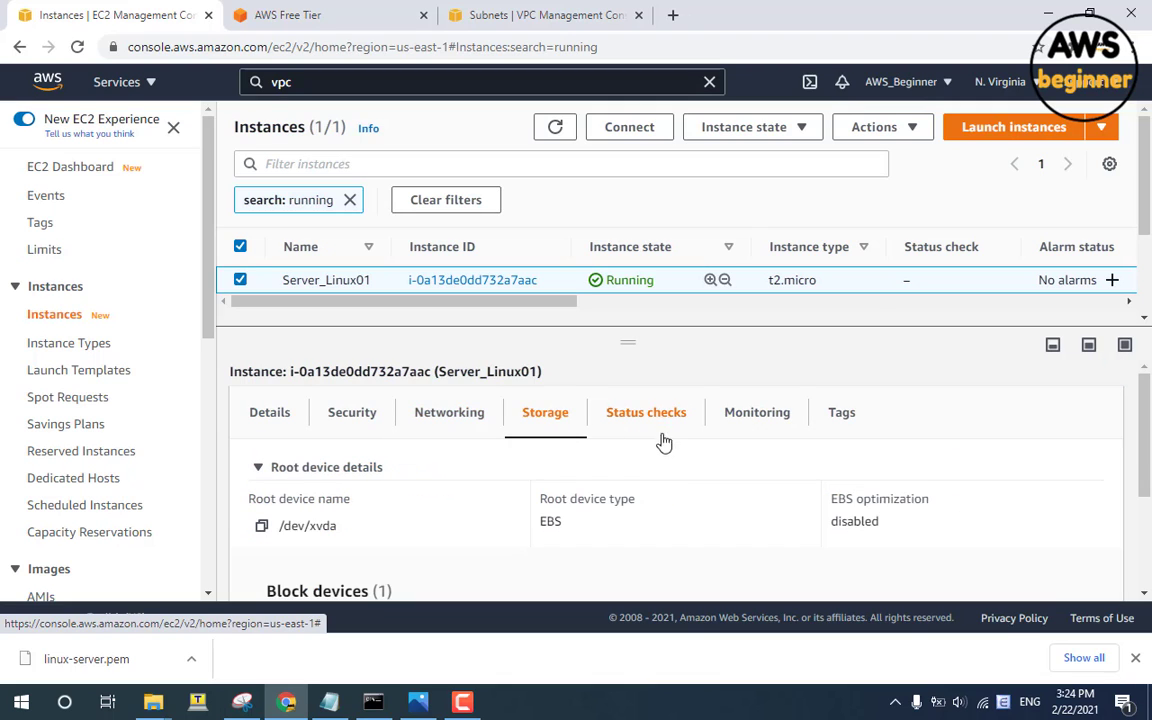
scroll(655, 474, down, 1)
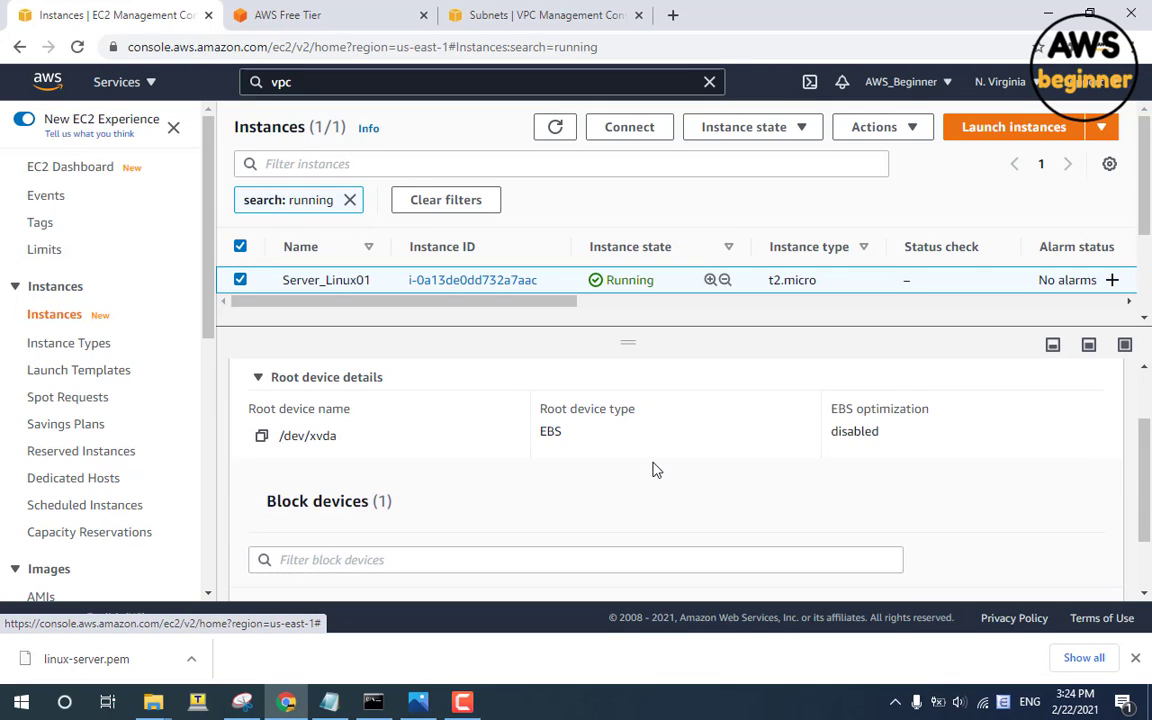
scroll(655, 471, up, 1)
click(663, 424)
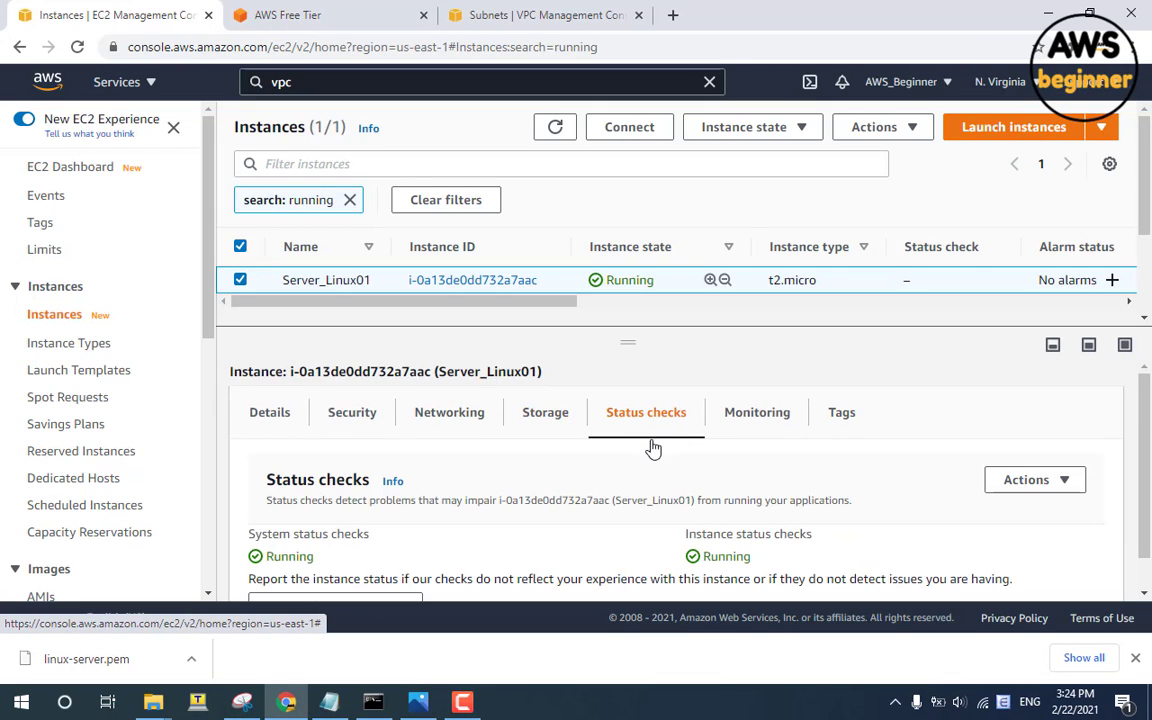
Step: Examine the system status check and the instance status check of Server_Linux01
scroll(651, 445, down, 1)
drag(373, 524, 246, 500)
click(246, 500)
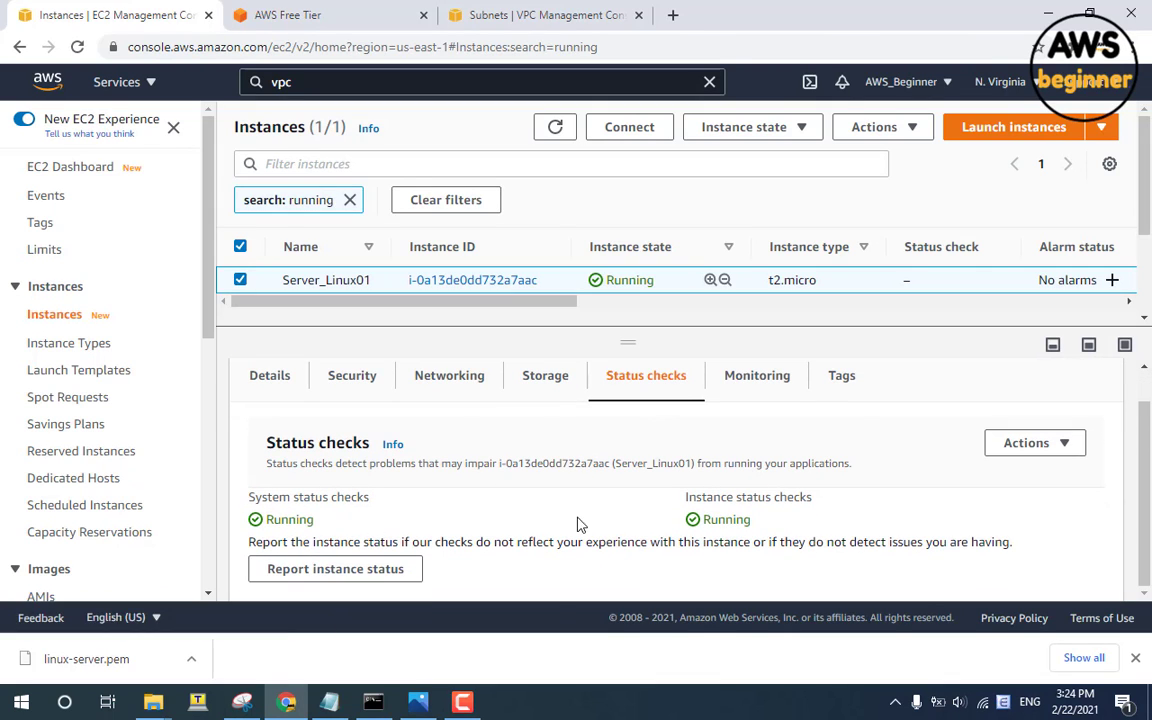
drag(755, 521, 689, 497)
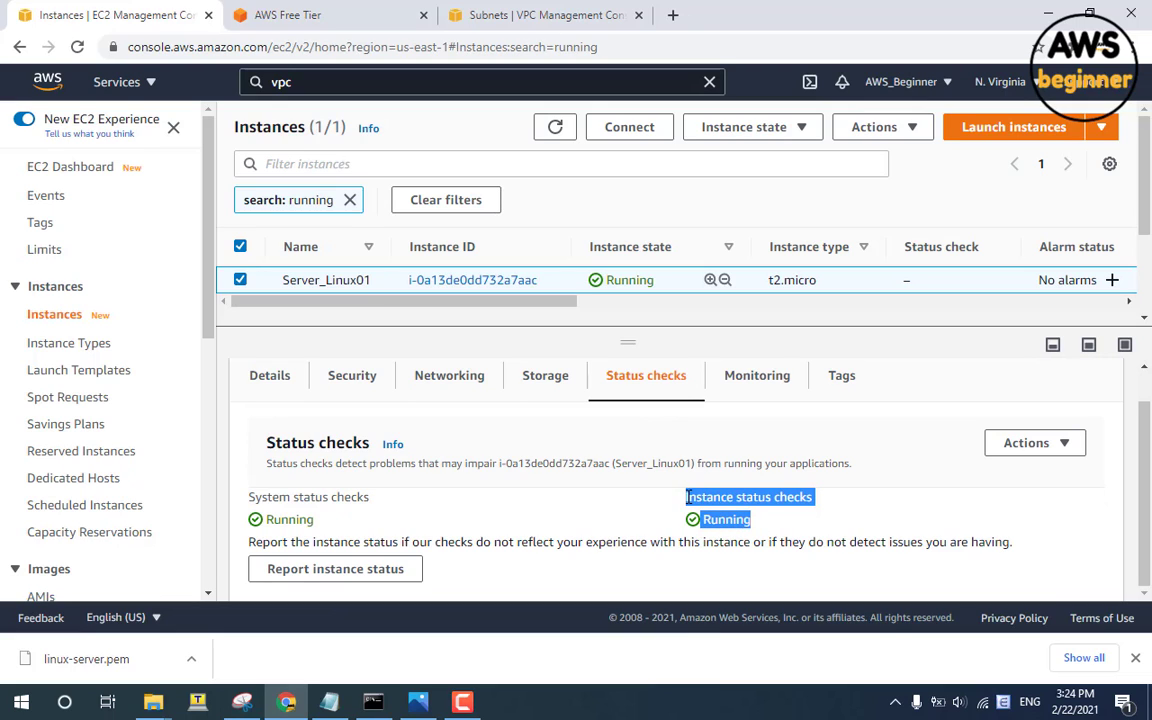
drag(320, 522, 255, 503)
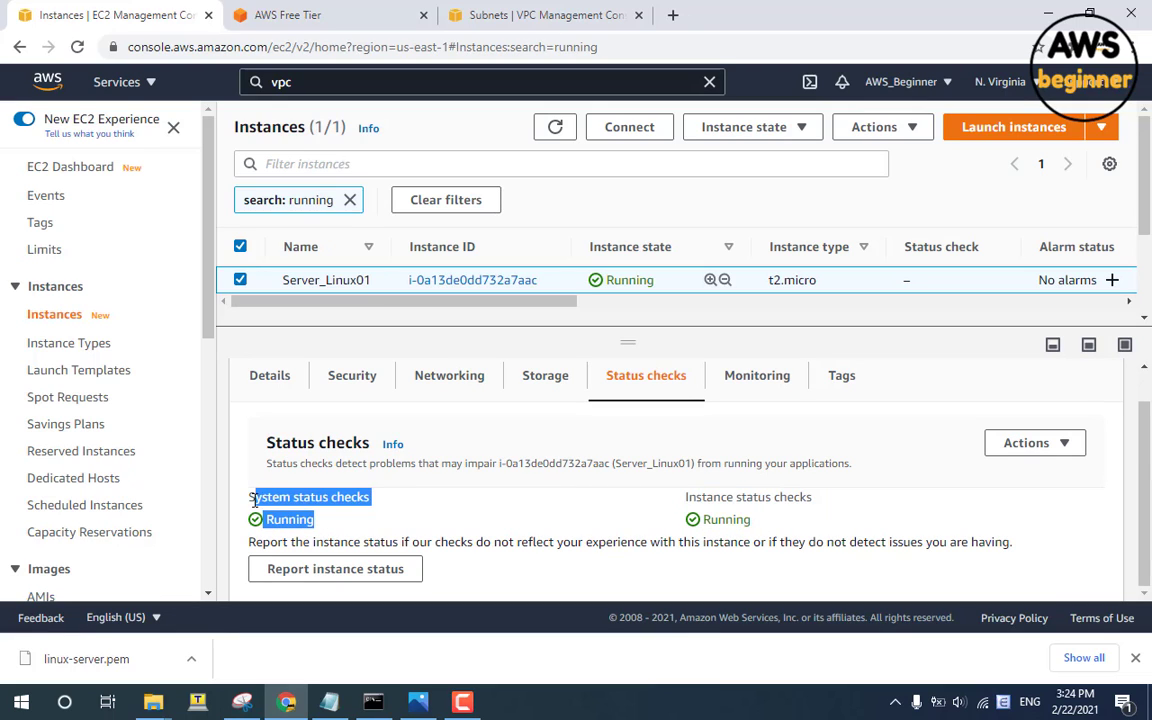
click(250, 505)
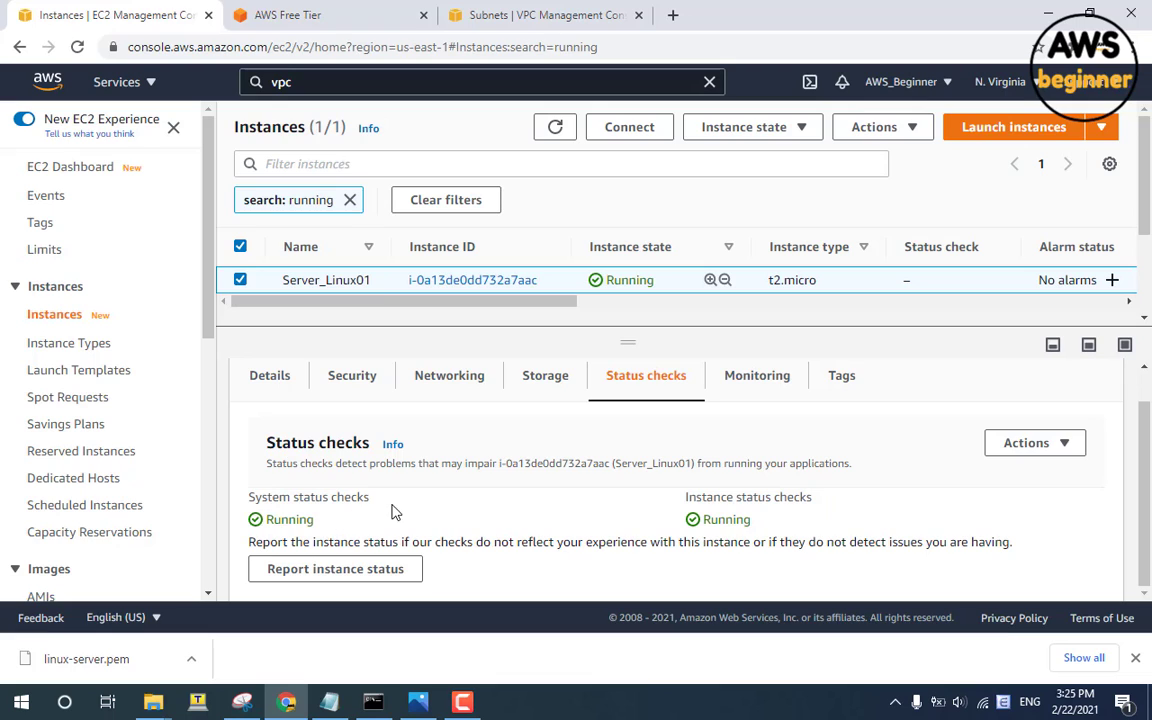
Step: Look through the instance's monitoring and its Name tag, and return to its details
click(774, 388)
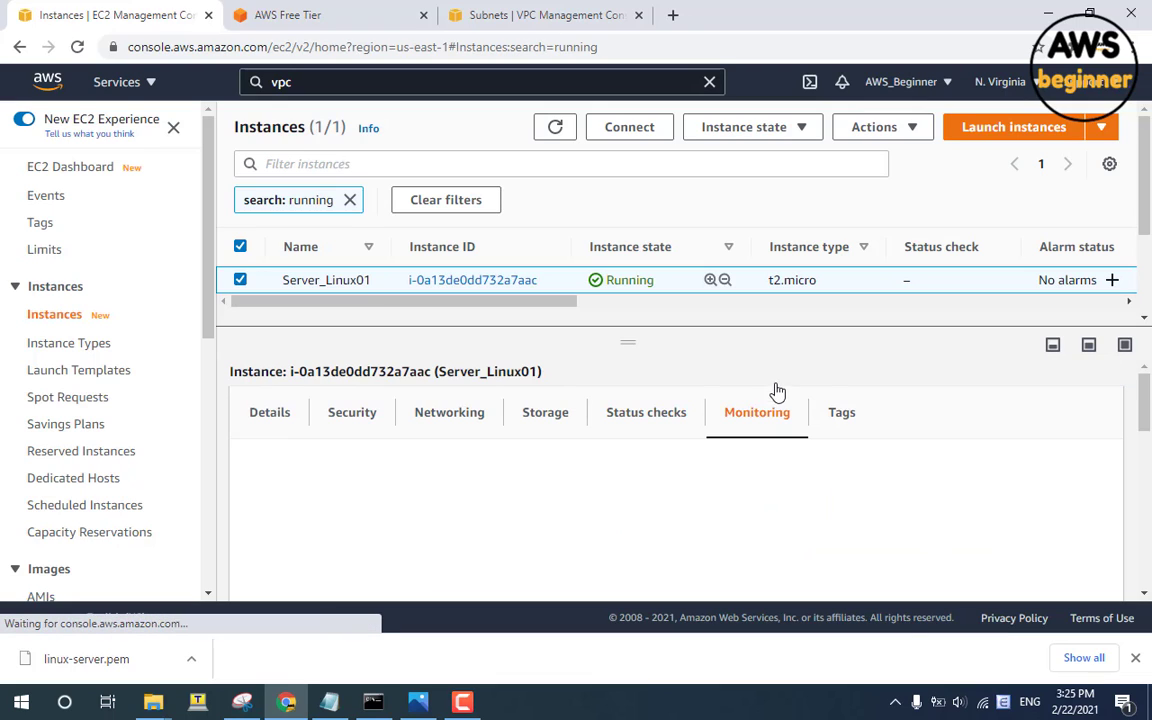
click(258, 418)
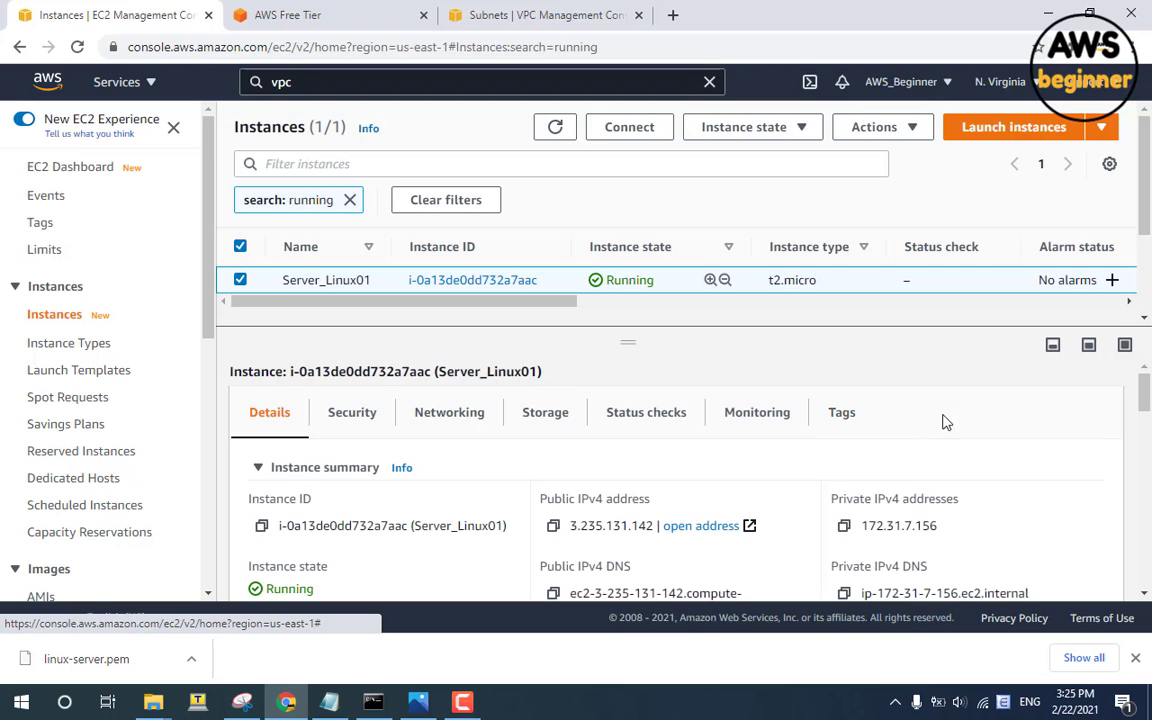
click(845, 420)
scroll(437, 497, down, 1)
drag(680, 575, 267, 576)
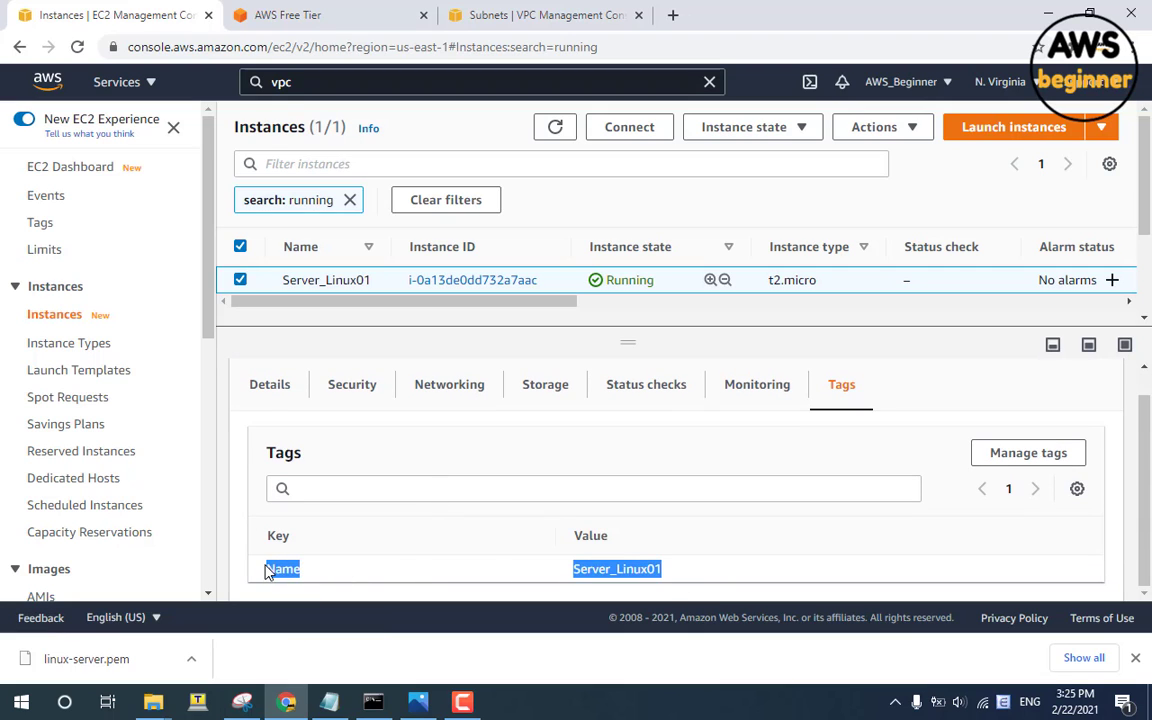
click(257, 392)
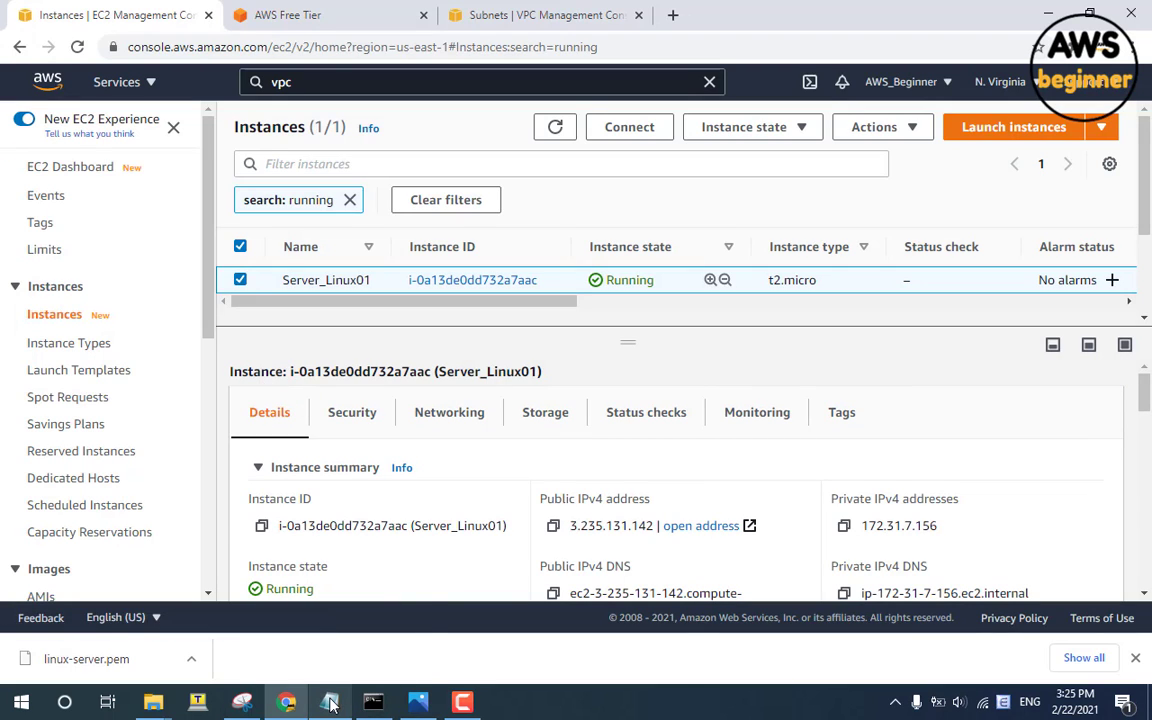
Step: Switch to the Notepad notes, end the last line with a period and add "Done create an EC2 Instance" below it
mouse_move(331, 705)
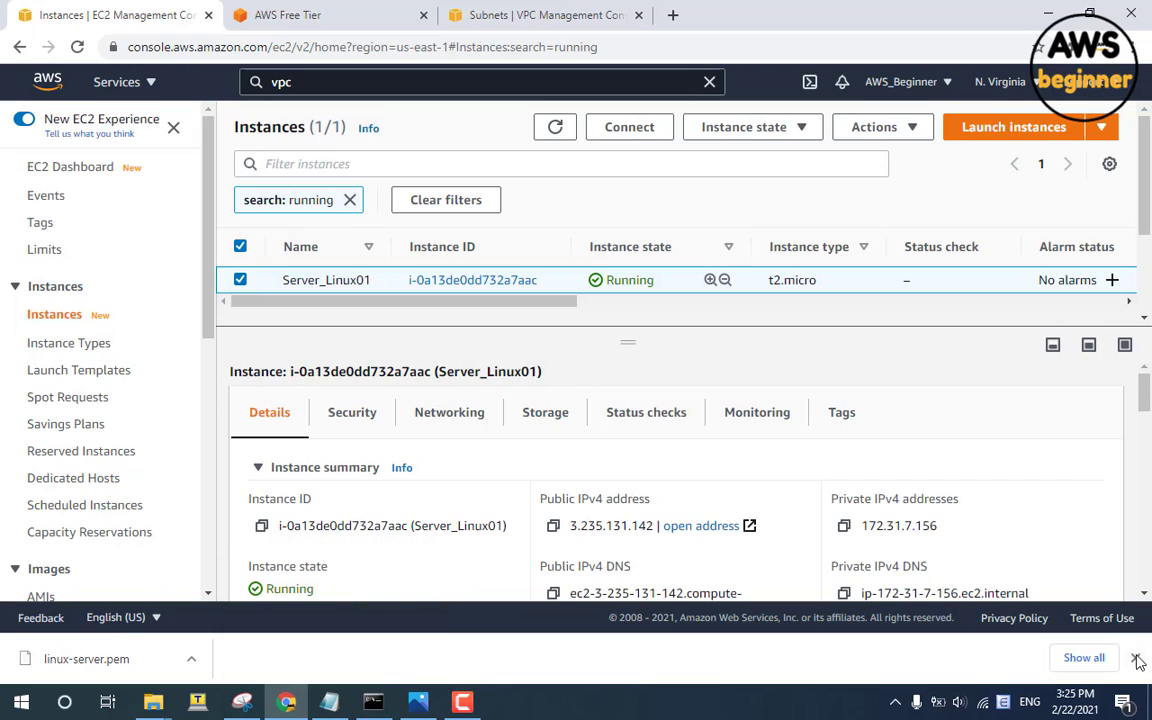
click(331, 701)
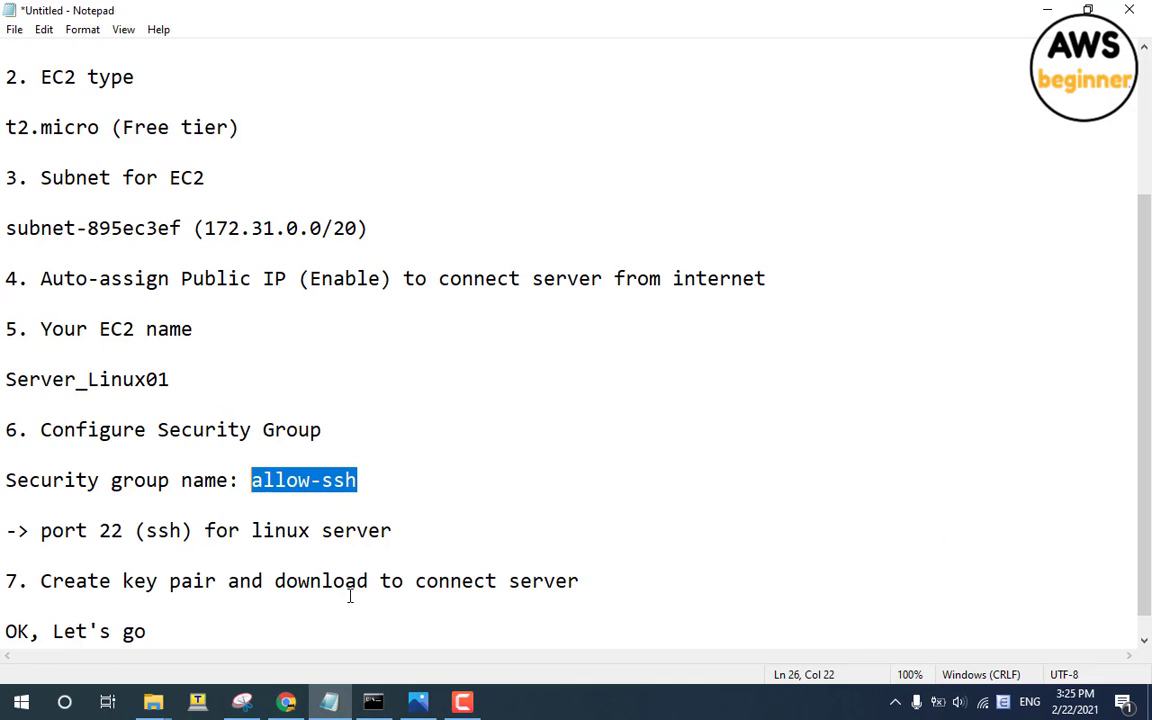
click(319, 530)
scroll(262, 569, down, 1)
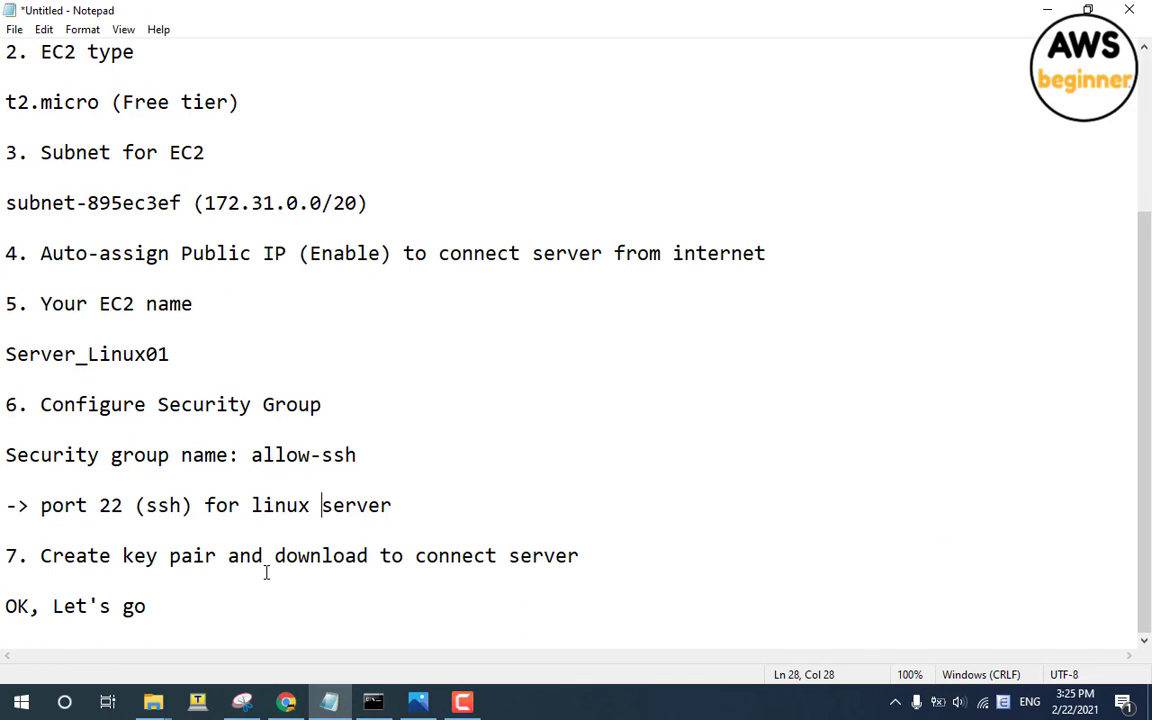
click(195, 606)
text(.)
key(Return)
key(Return)
text(Done ce)
key(BackSpace)
text(reate)
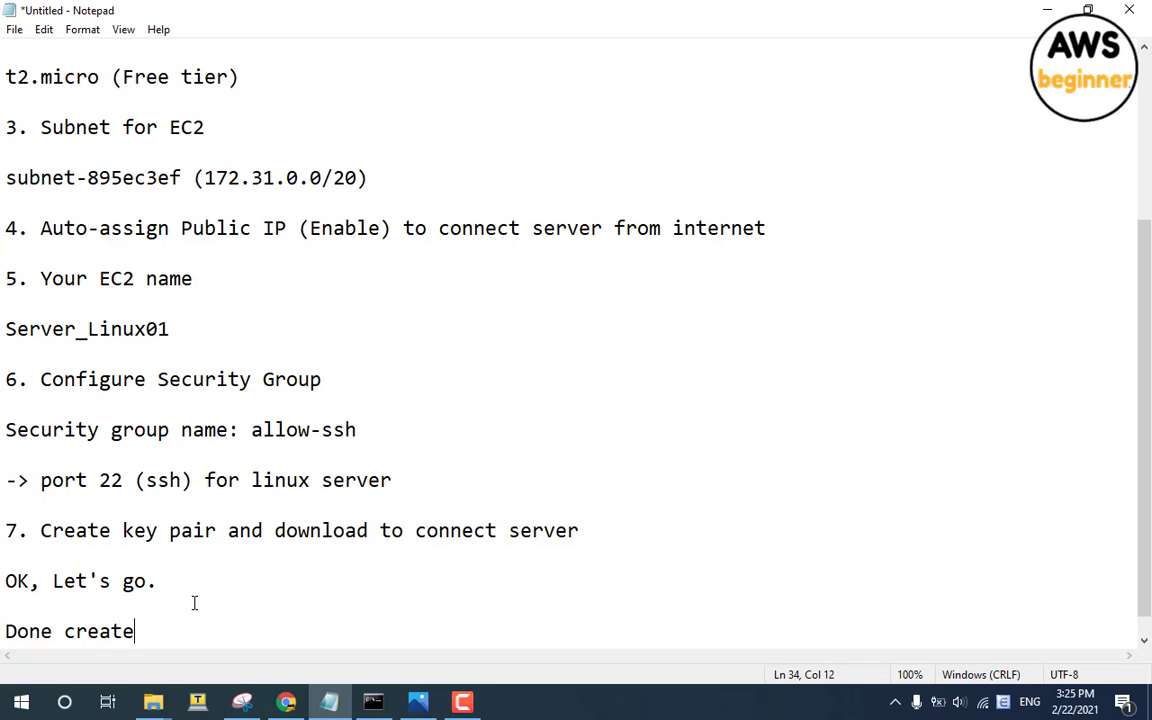
text( an EC2 Inst)
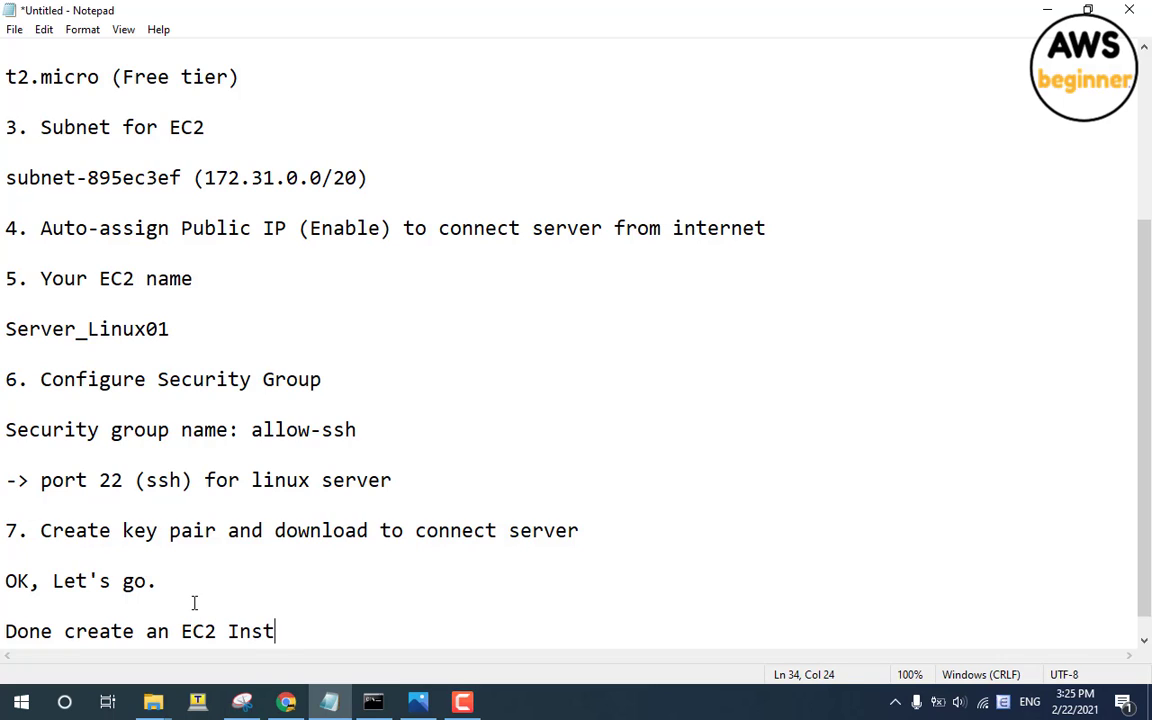
text(ance)
Step: Add the line "Now, I will connect to EC2" at the end of the notes
key(Return)
text(Now, I )
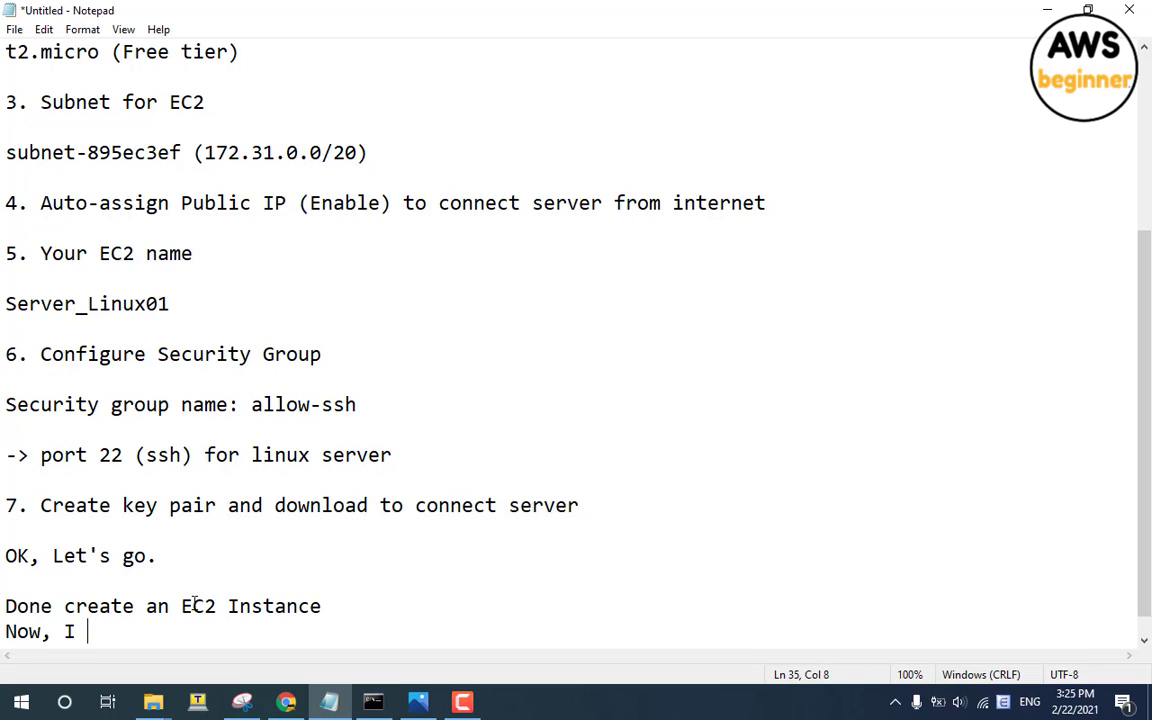
text(will coo)
key(BackSpace)
text(nnect to)
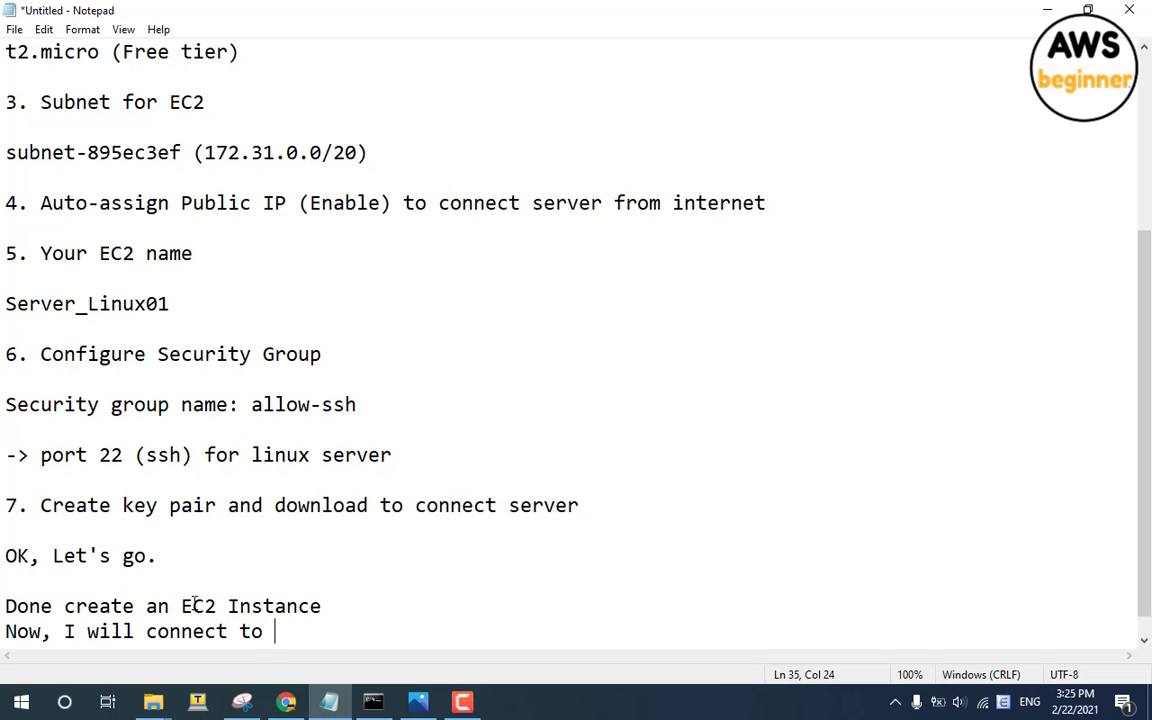
text( EC2)
Step: Copy the instance's public IPv4 address 3.235.131.142 from the EC2 console and set it as the host of a new Tera Term connection
click(198, 701)
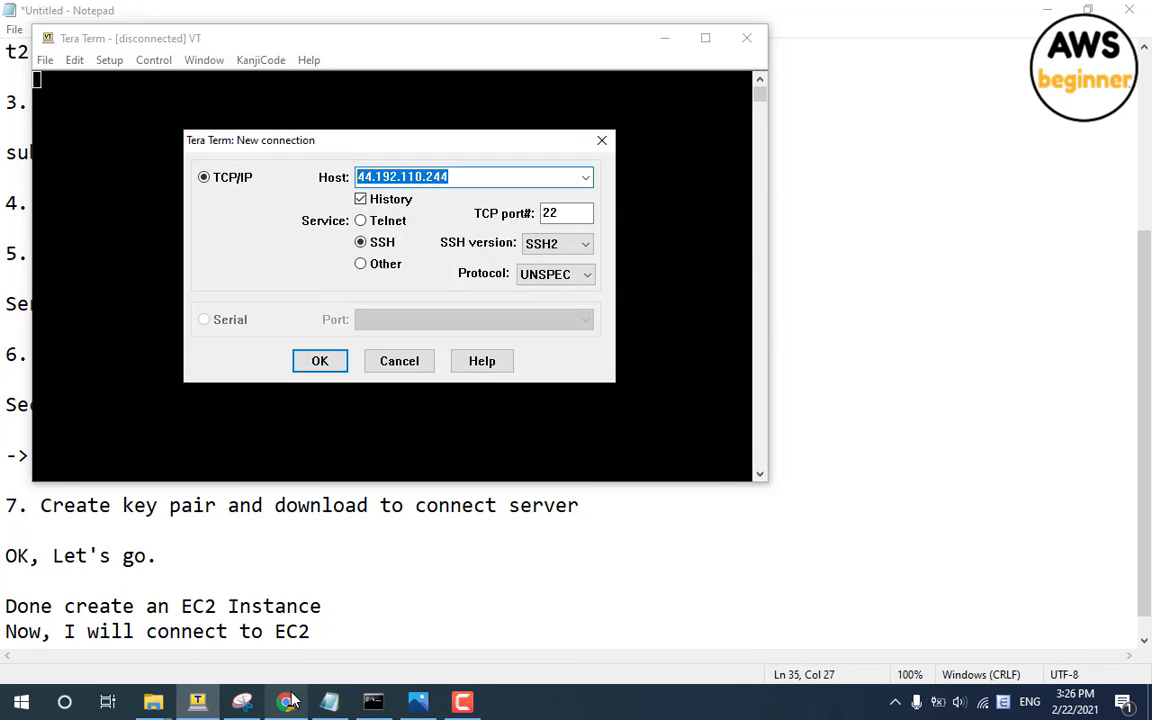
click(288, 701)
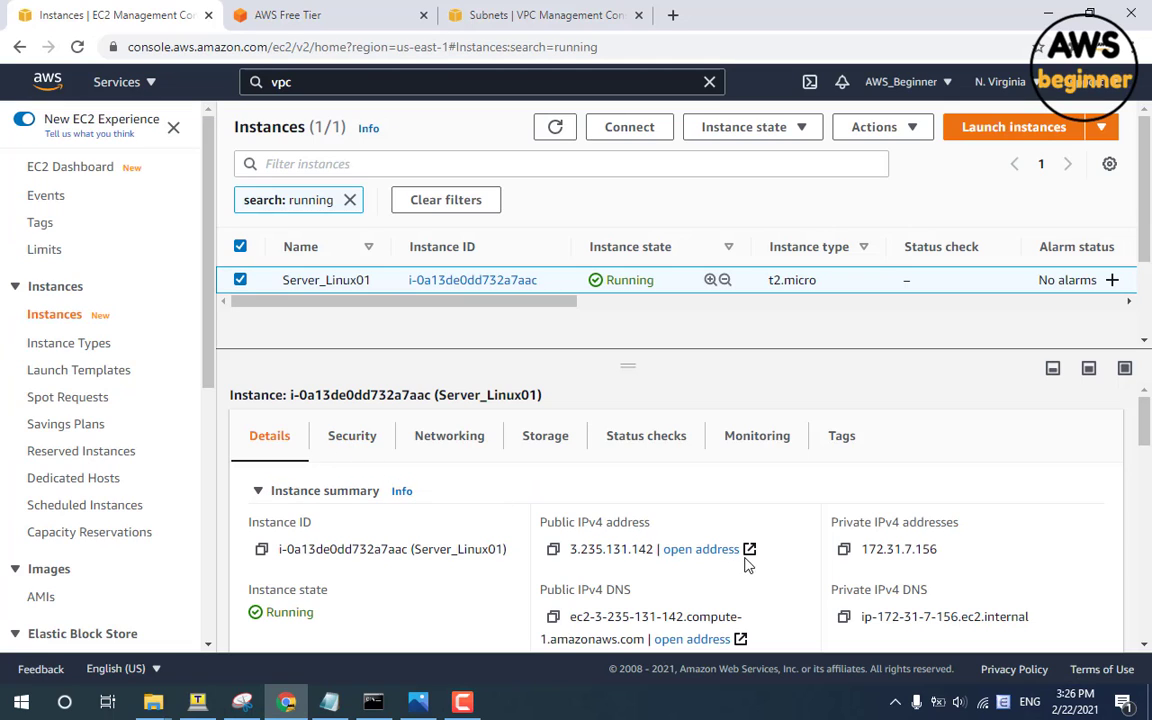
drag(573, 549, 655, 547)
right_click(643, 549)
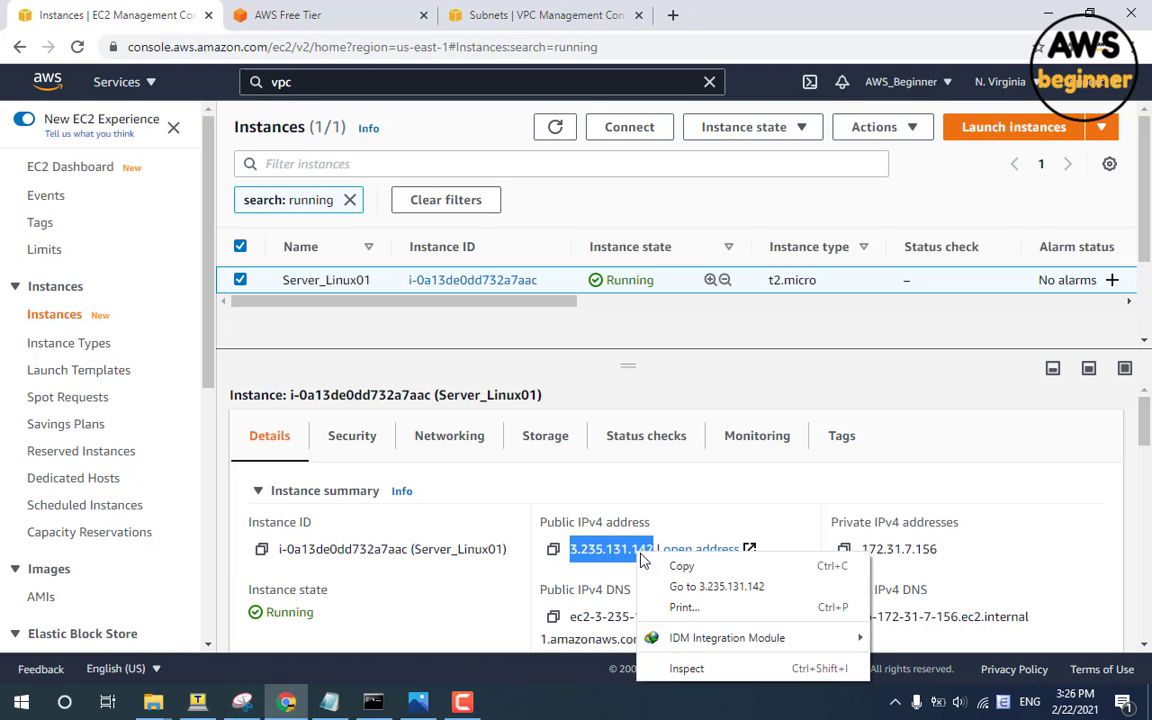
click(596, 508)
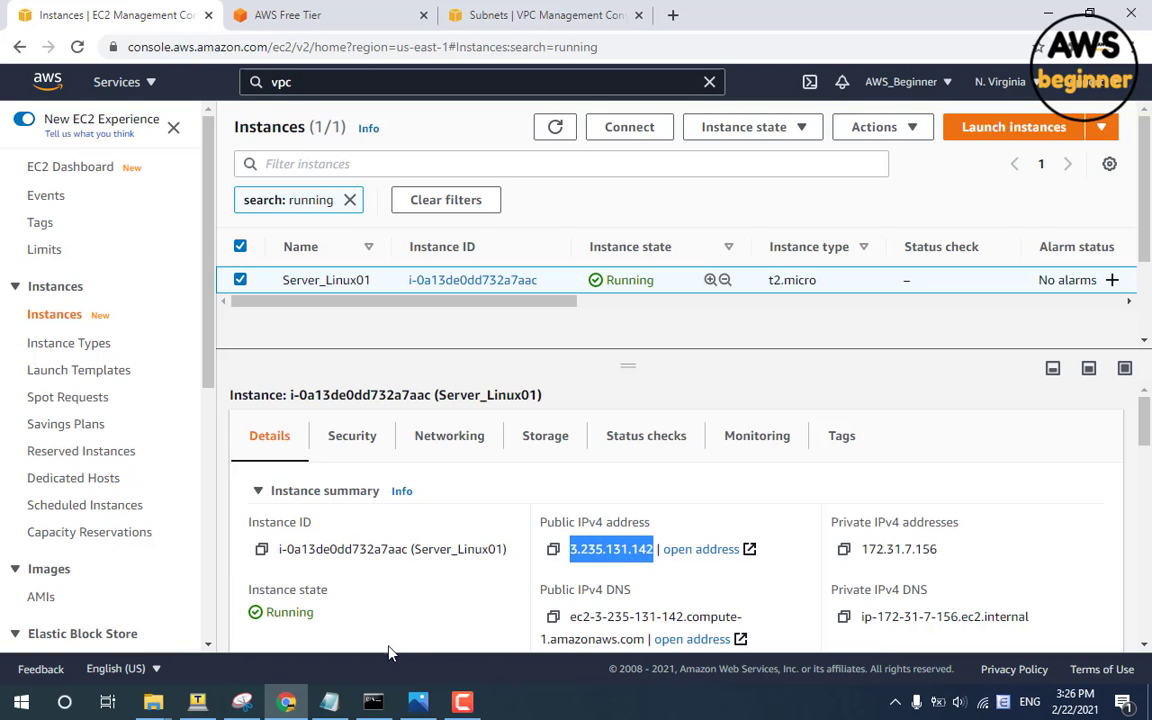
click(197, 702)
key(ctrl+v)
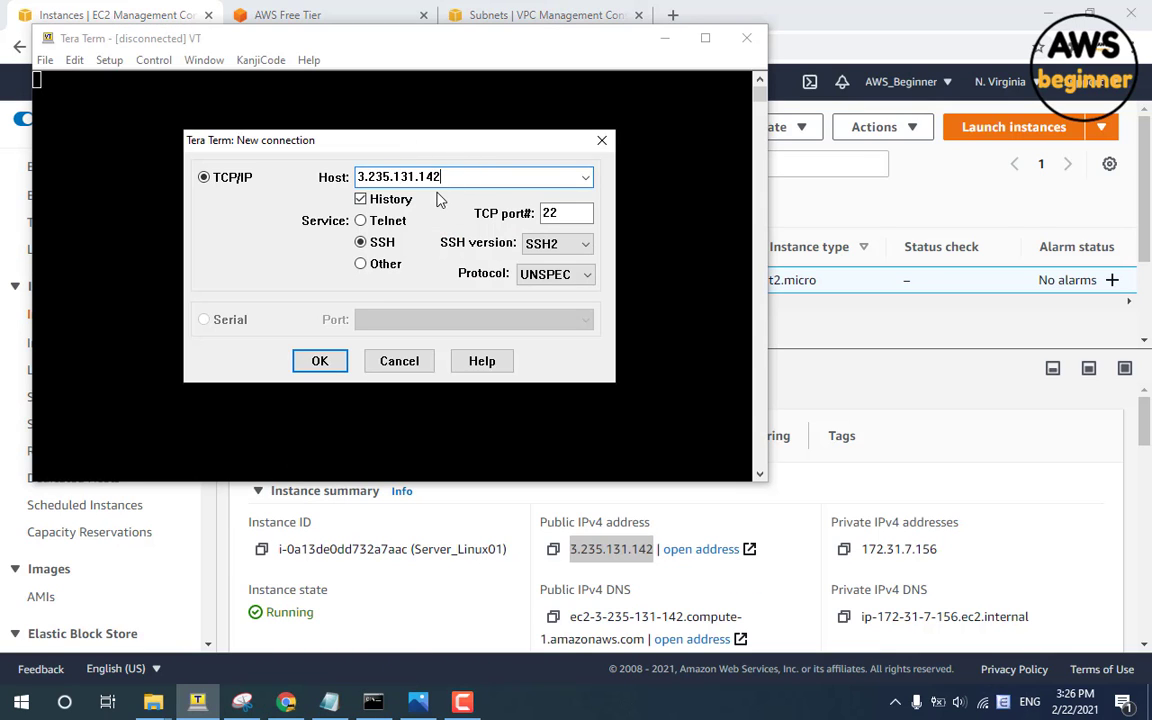
Step: Start the SSH connection on port 22 and accept the server's host key into the known hosts list
key(Tab)
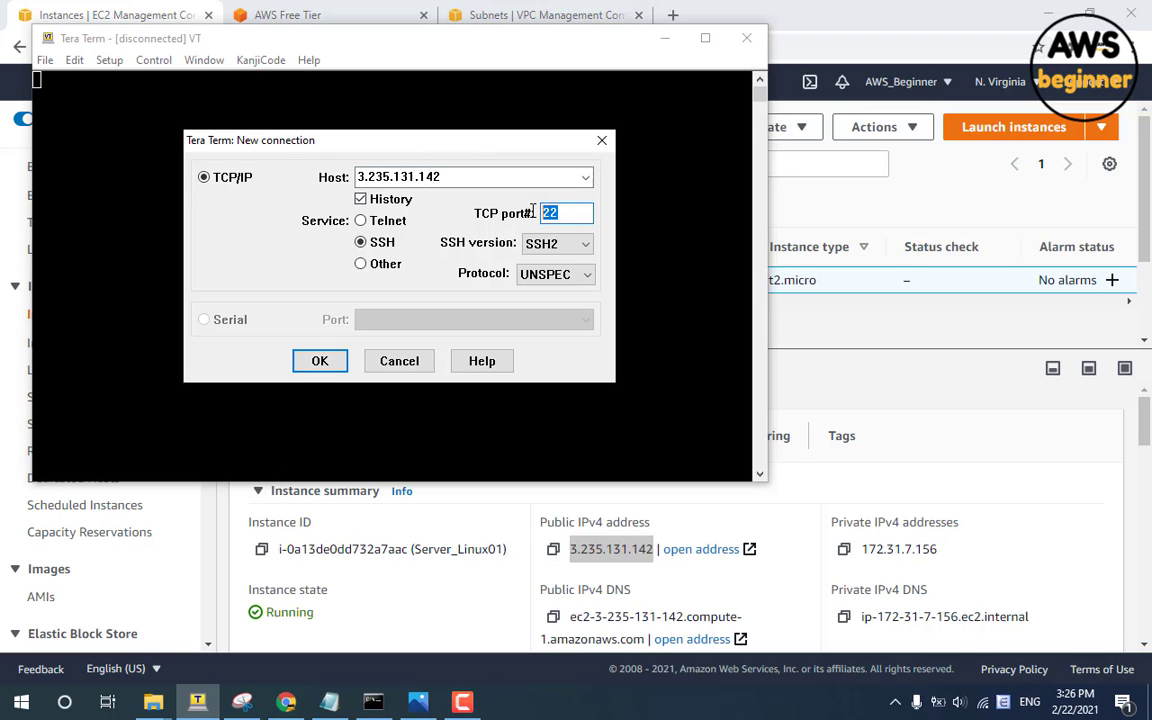
click(320, 362)
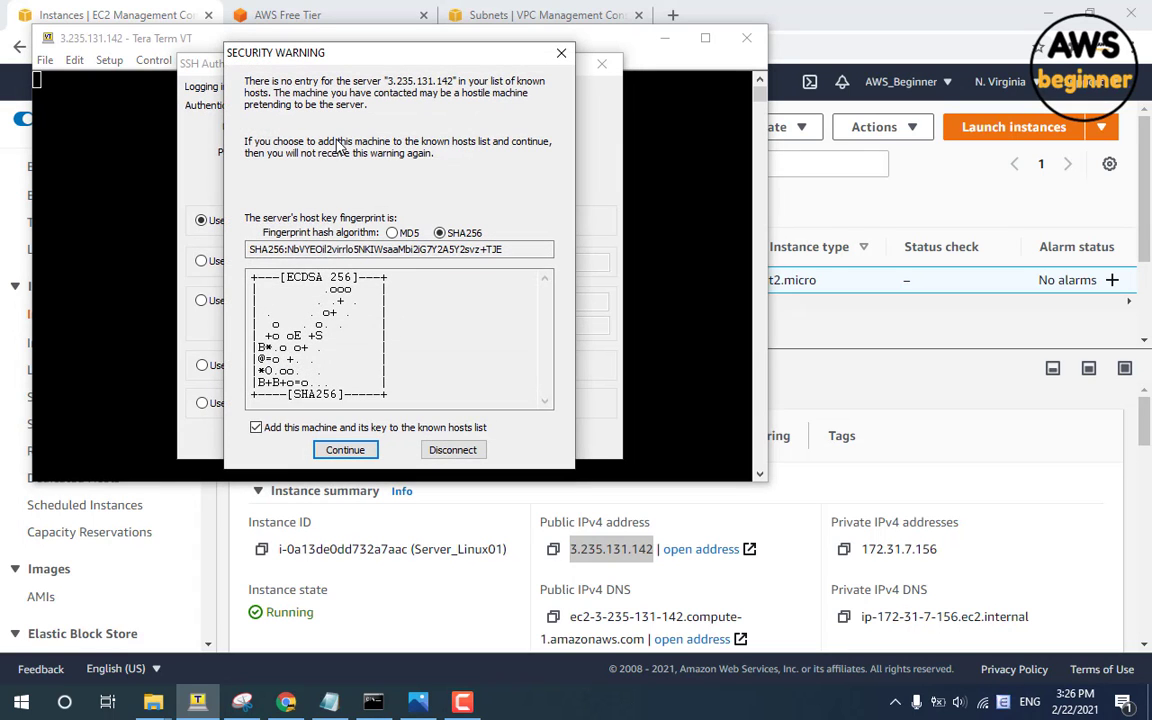
click(345, 449)
Step: Enter ec2-user as the SSH user name and choose login with an RSA/DSA/ECDSA/ED25519 key
text(e)
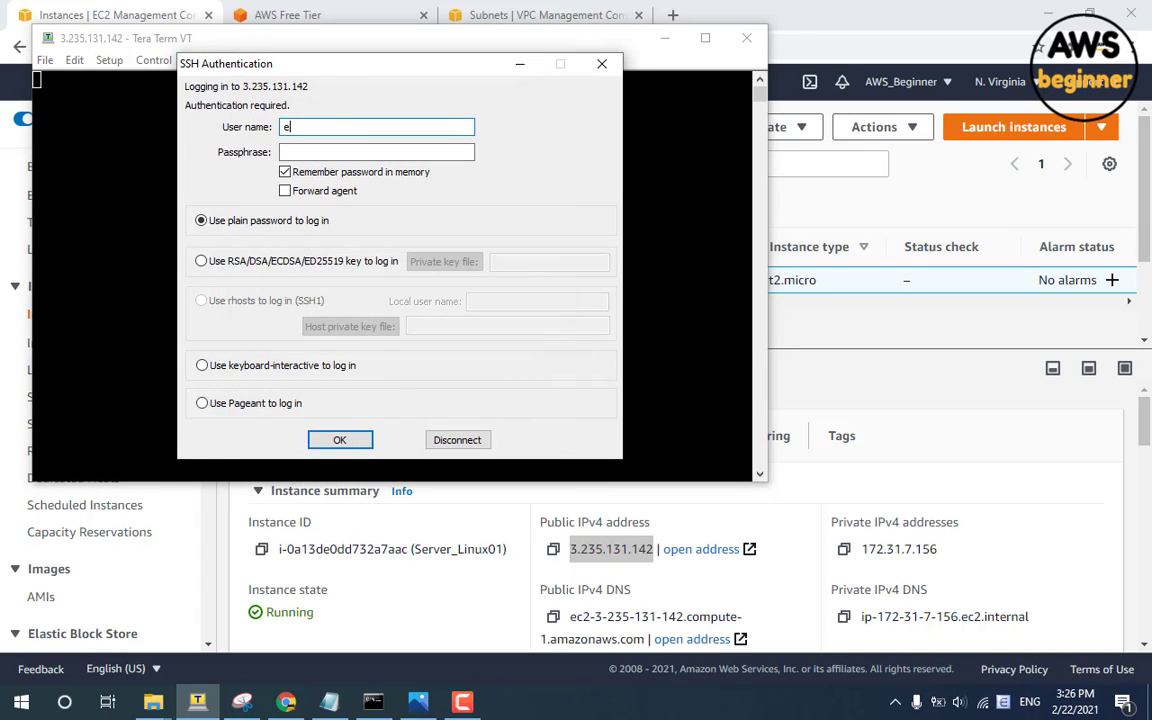
text(c2-user)
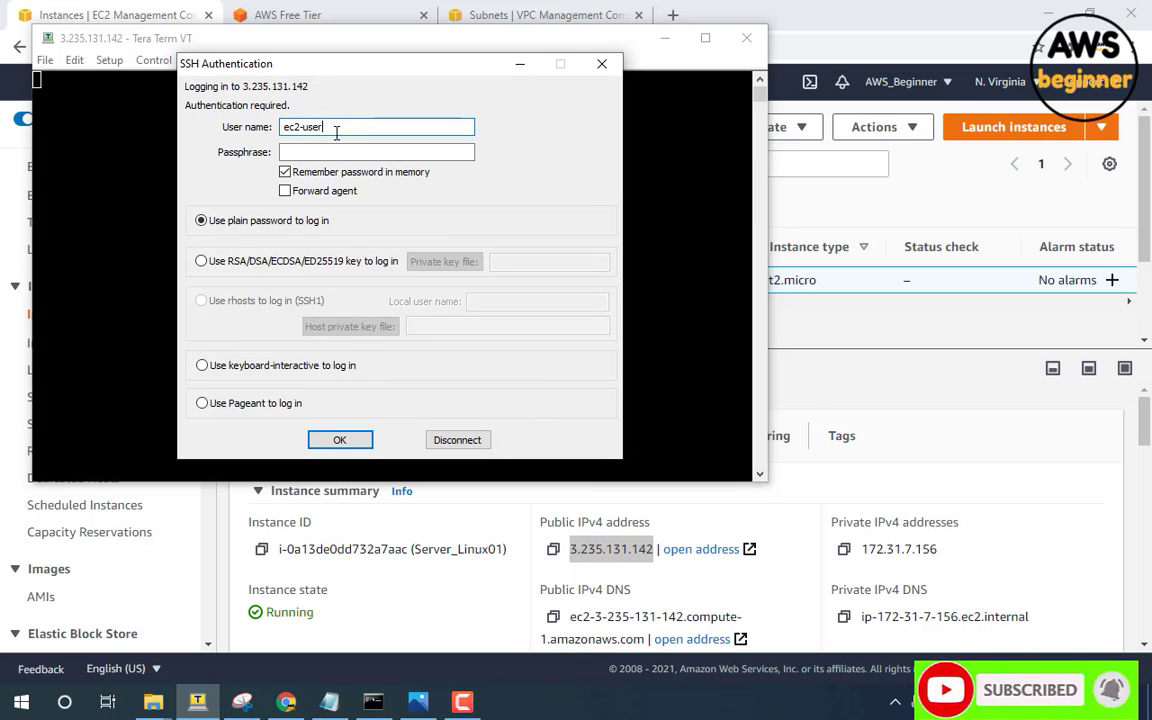
click(310, 261)
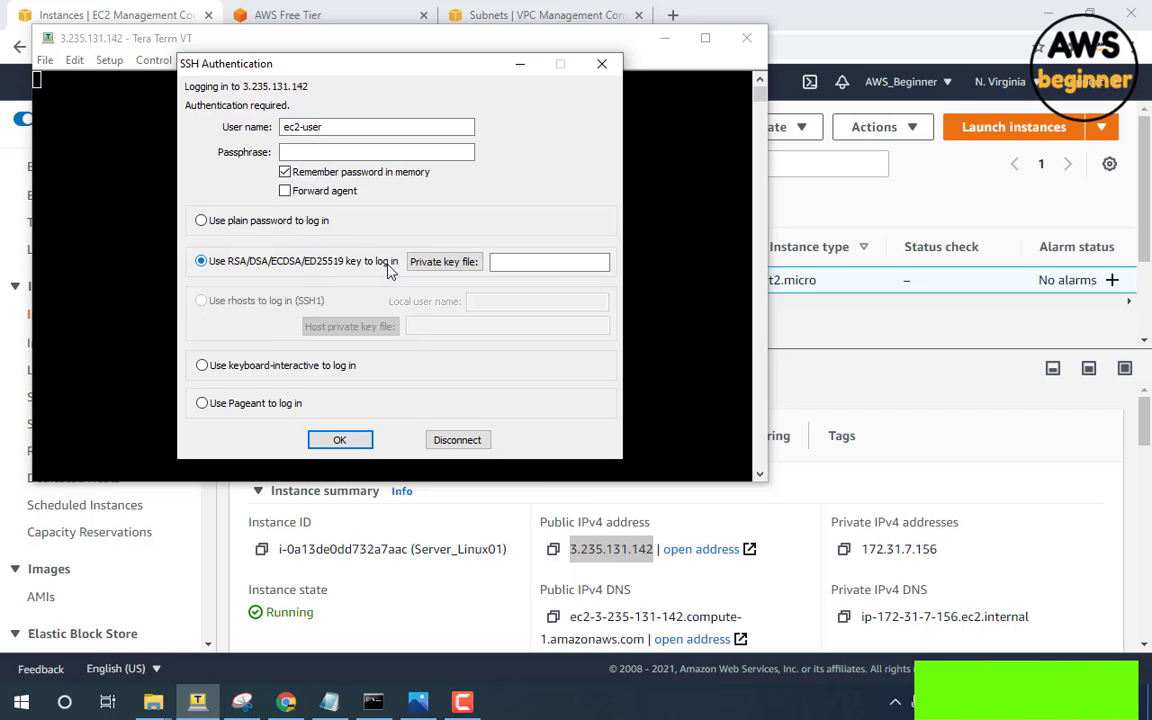
Step: Choose linux-server.pem from the Youtube-AWS\lab\Lab2 folder as the private key file, showing all file types
click(440, 261)
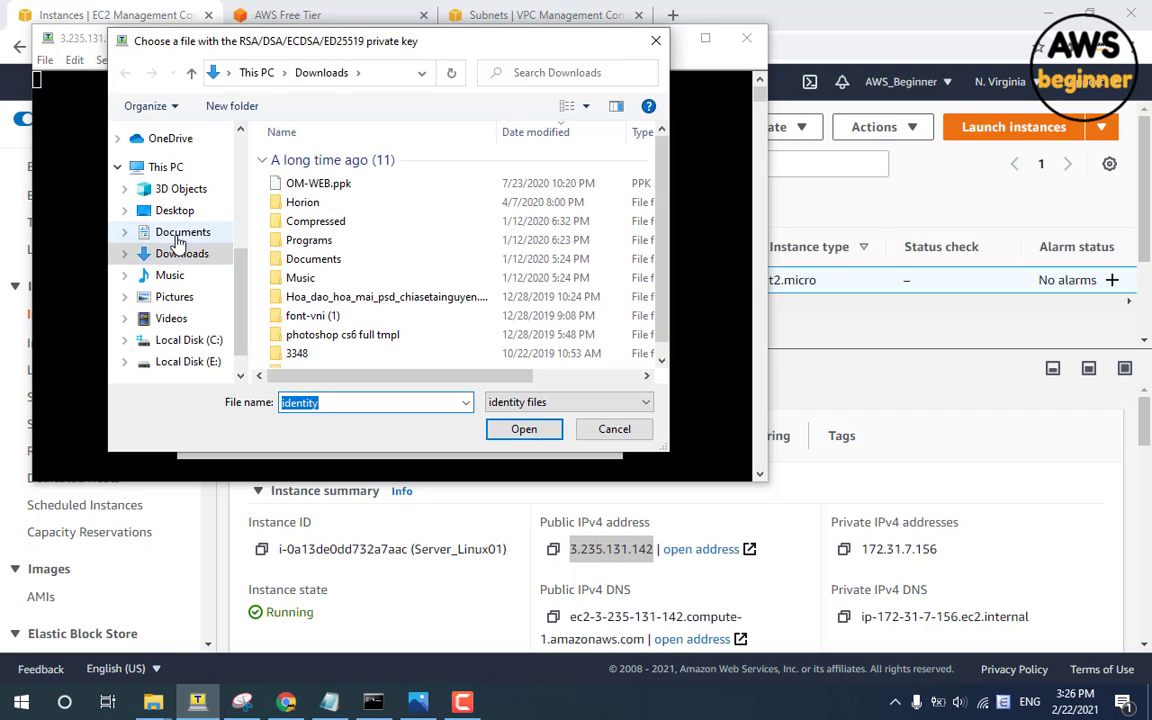
scroll(165, 232, up, 1)
click(168, 176)
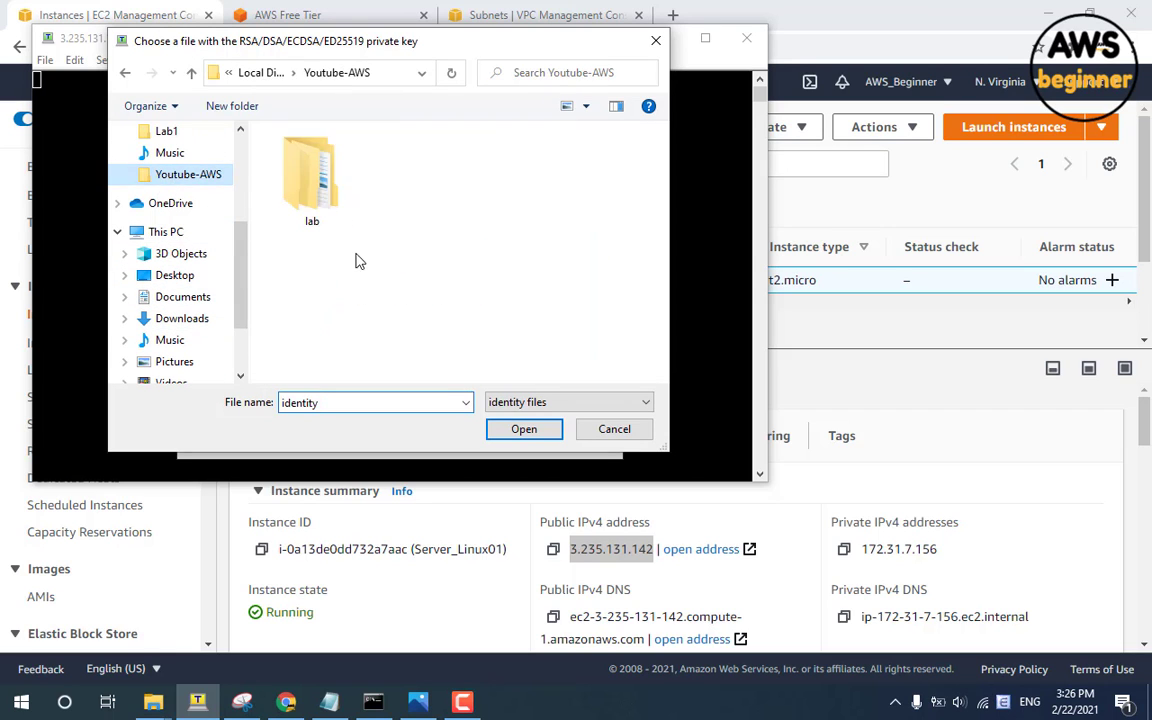
double_click(320, 204)
double_click(290, 184)
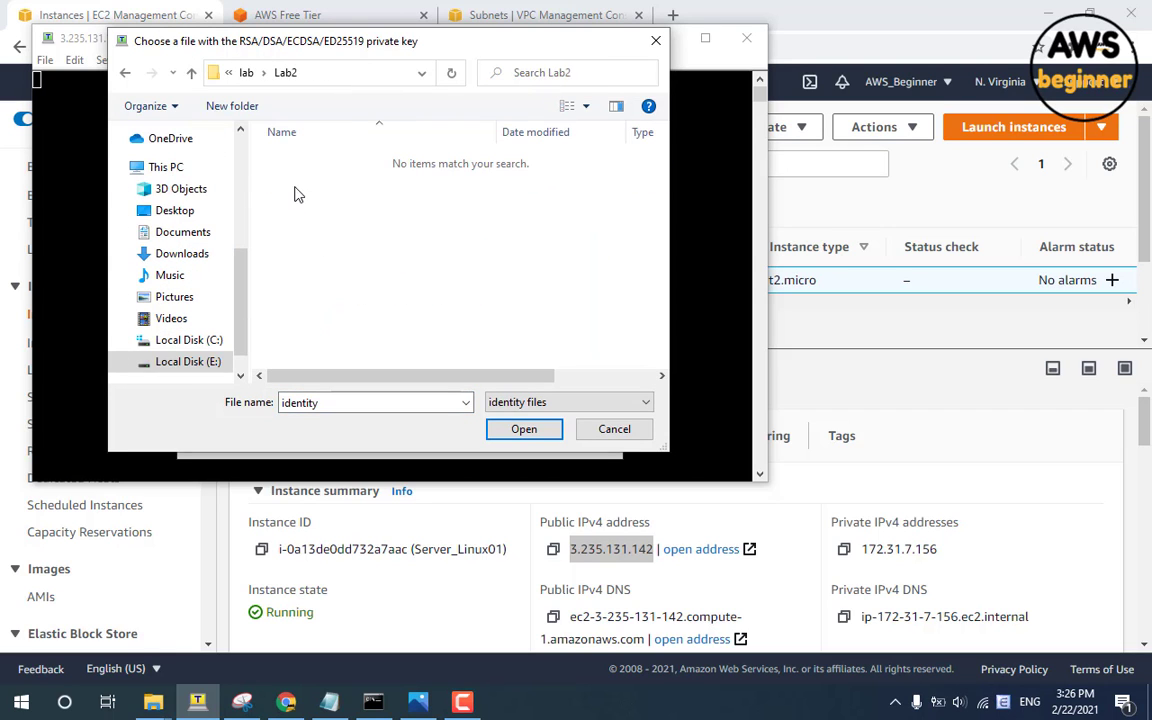
click(555, 403)
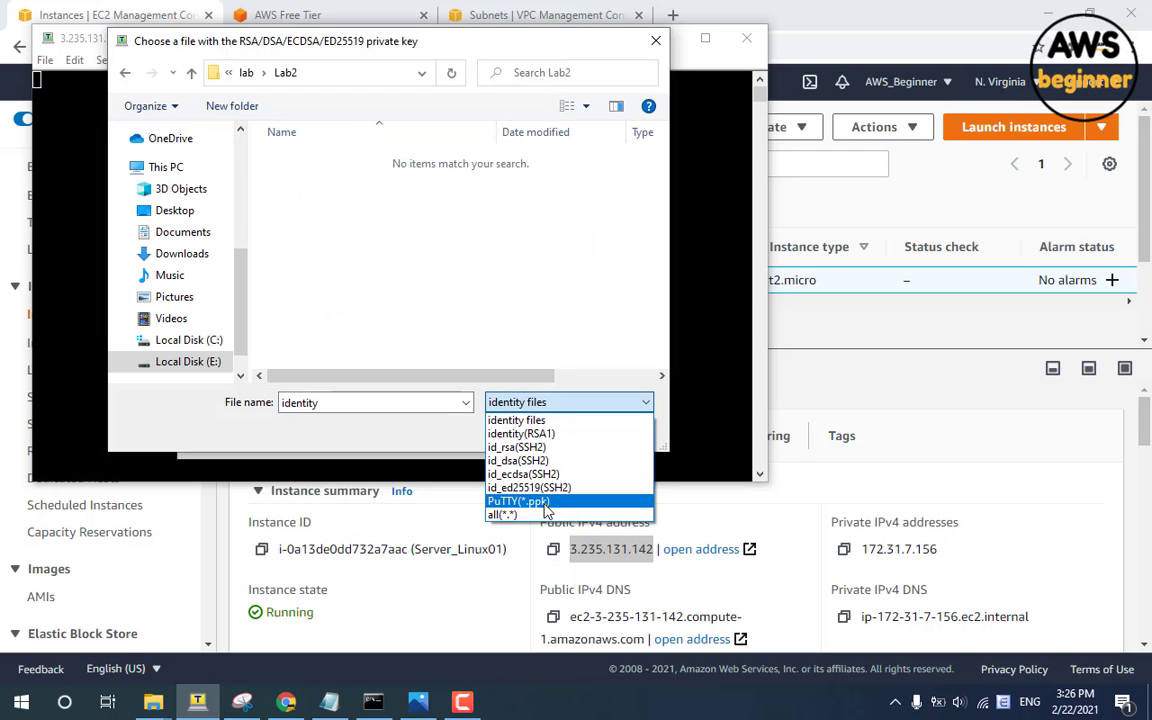
click(545, 514)
double_click(300, 156)
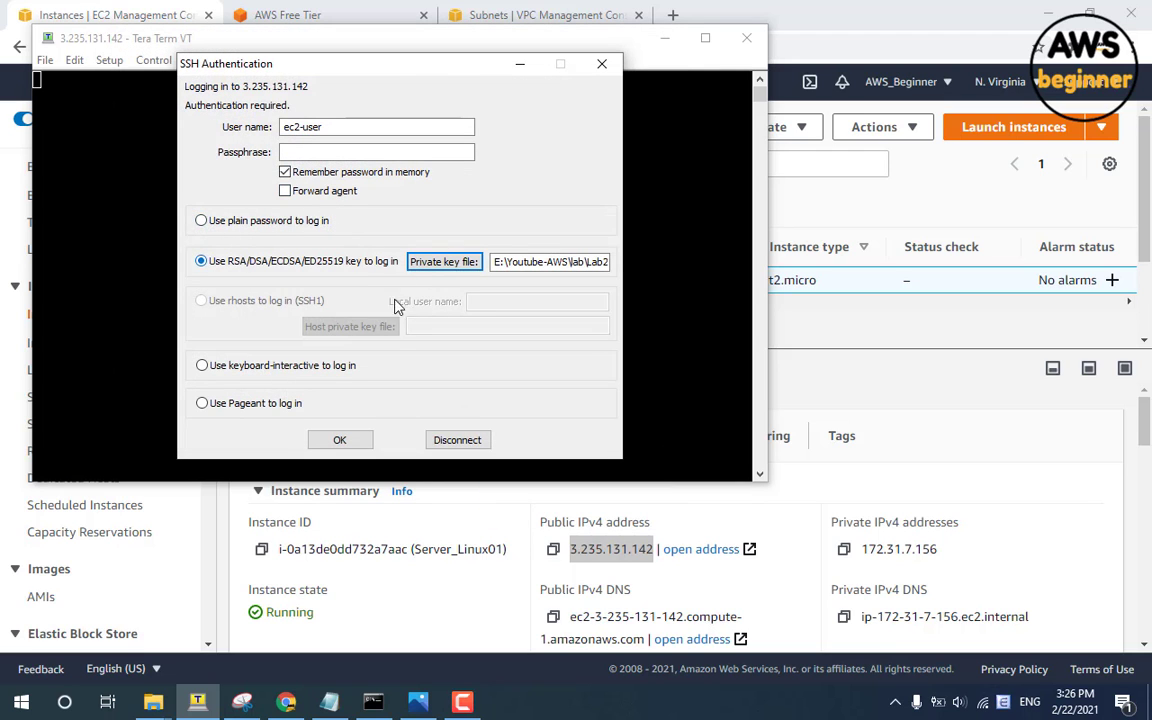
Step: Check the private key path and the user name, and log in to the server
double_click(532, 261)
click(586, 261)
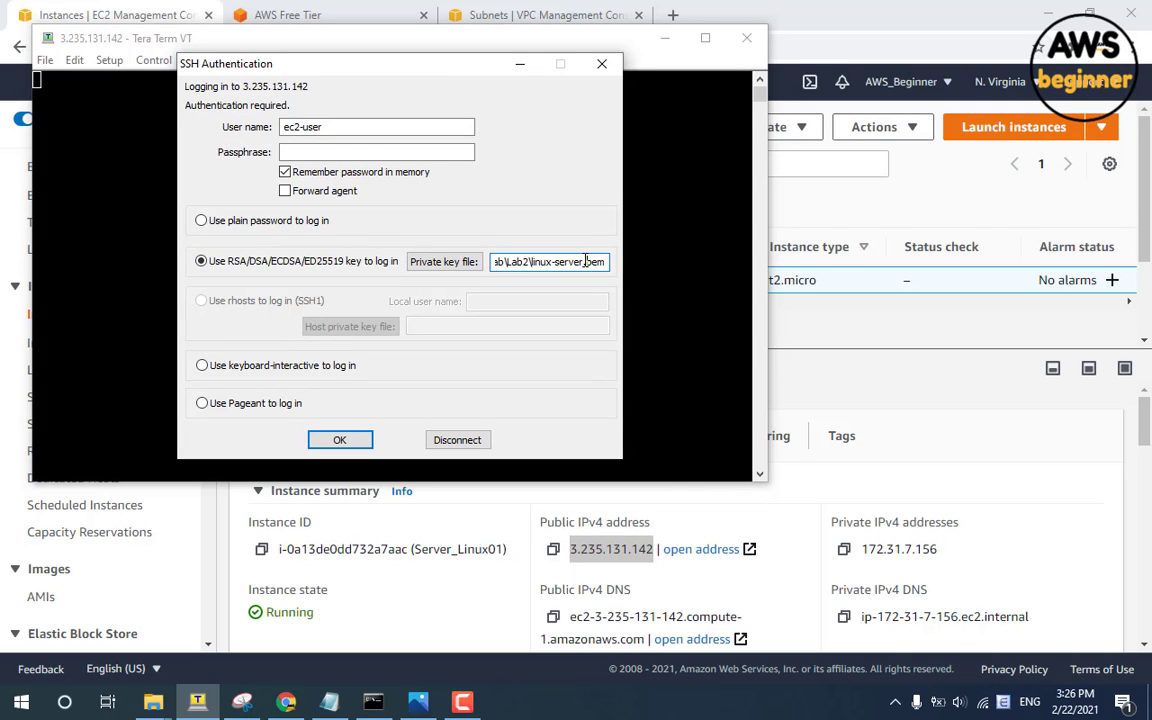
click(532, 261)
key(shift+End)
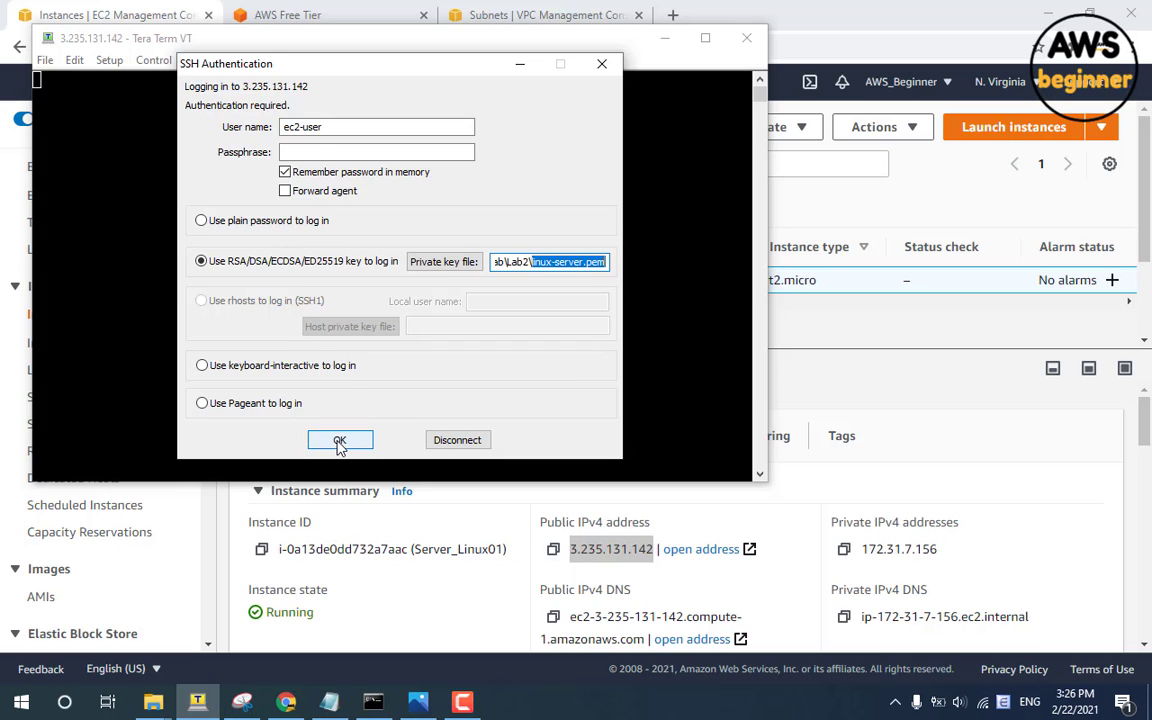
click(300, 126)
double_click(300, 126)
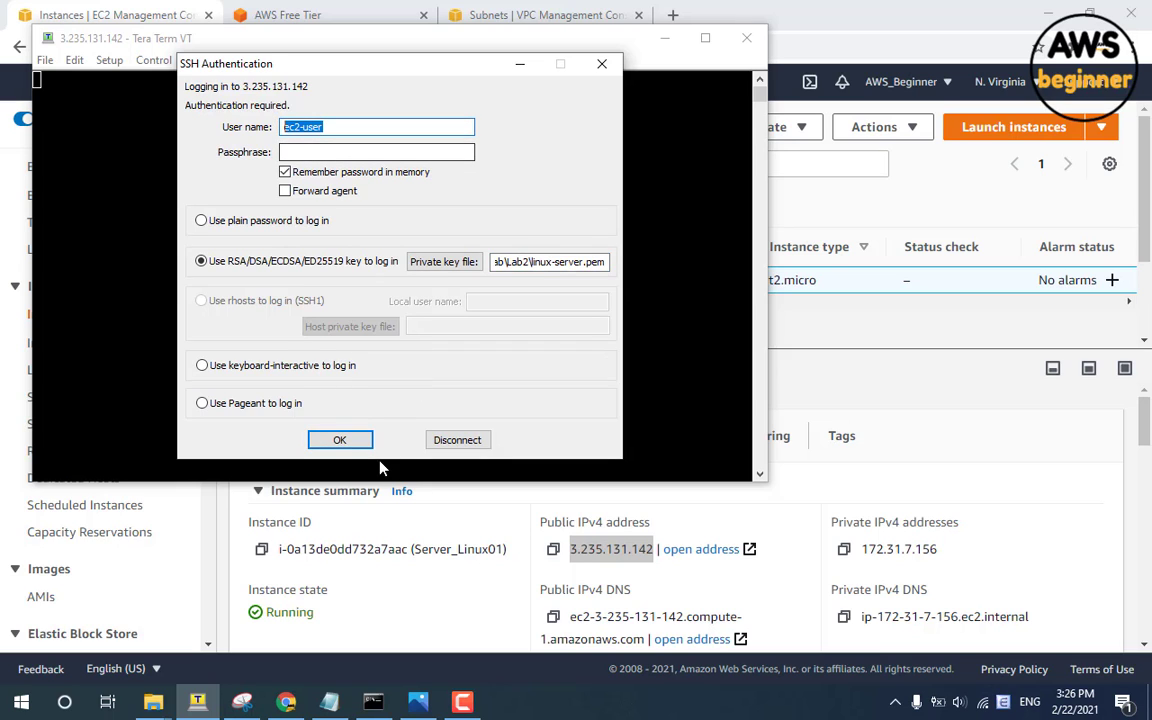
click(339, 440)
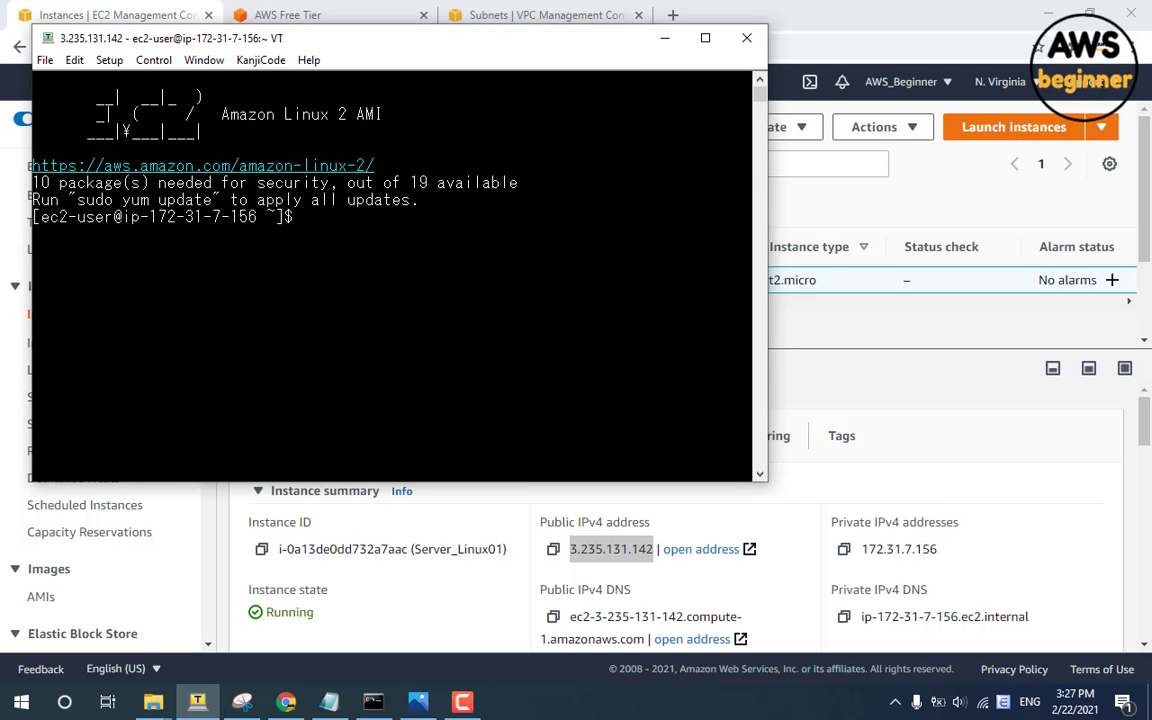
text(Connect OK)
key(BackSpace)
key(BackSpace)
key(BackSpace)
key(BackSpace)
key(BackSpace)
key(BackSpace)
key(BackSpace)
key(BackSpace)
key(BackSpace)
key(BackSpace)
Step: Run ifconfig on the server to display its network interface configuration
text(ifconfig)
key(Return)
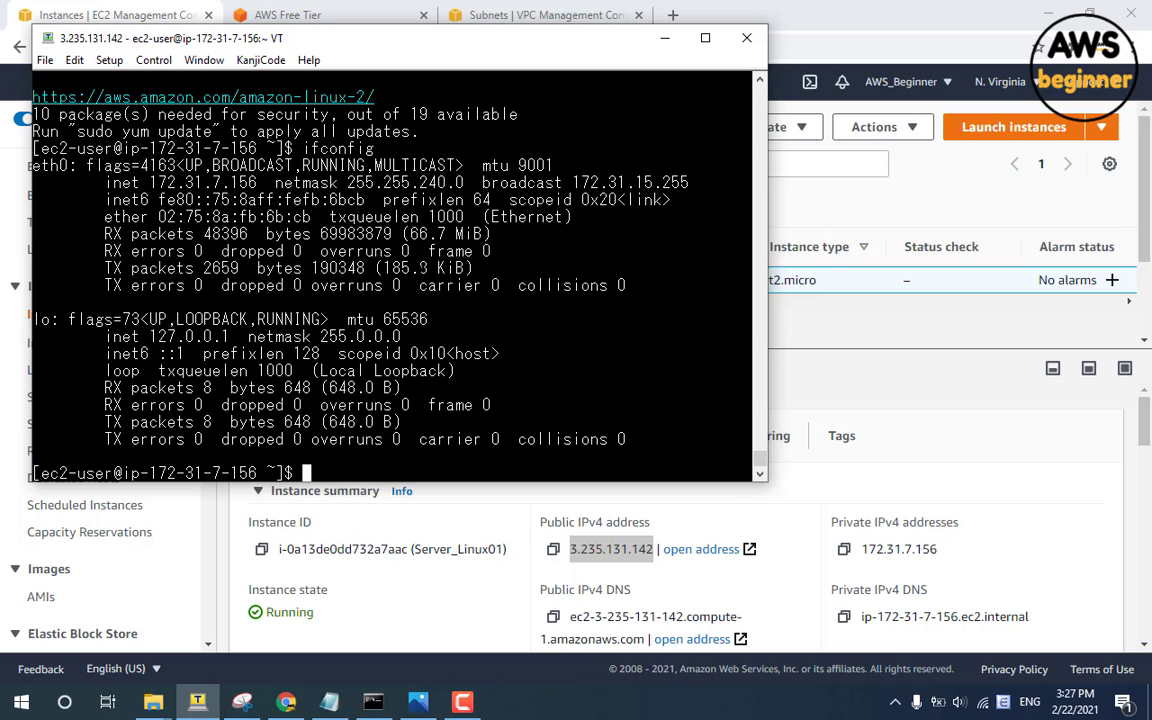
Step: Examine the private IP address and netmask of eth0 in the ifconfig output
drag(258, 182, 157, 182)
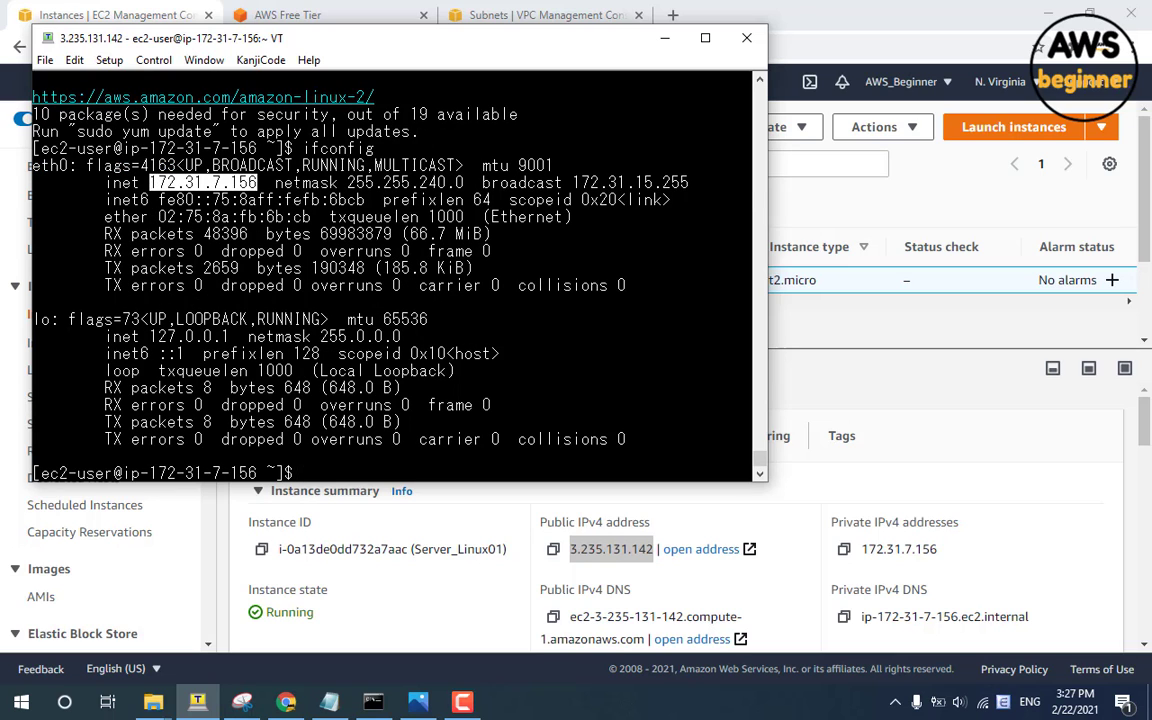
drag(347, 182, 465, 182)
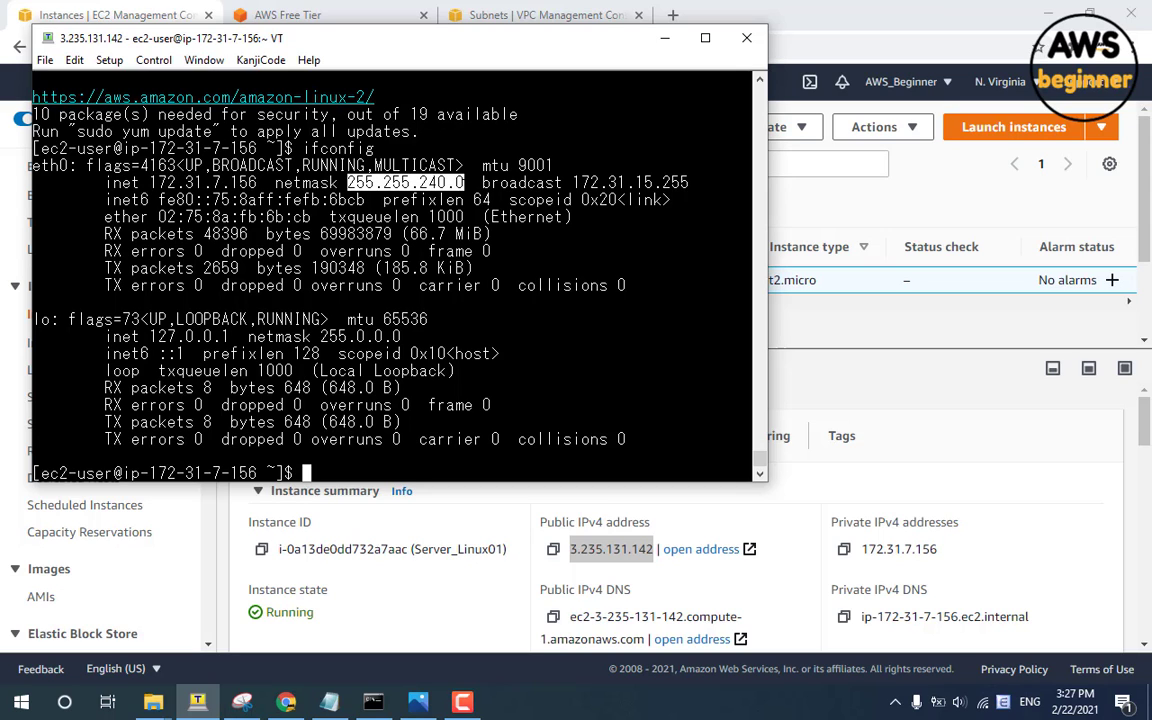
click(465, 182)
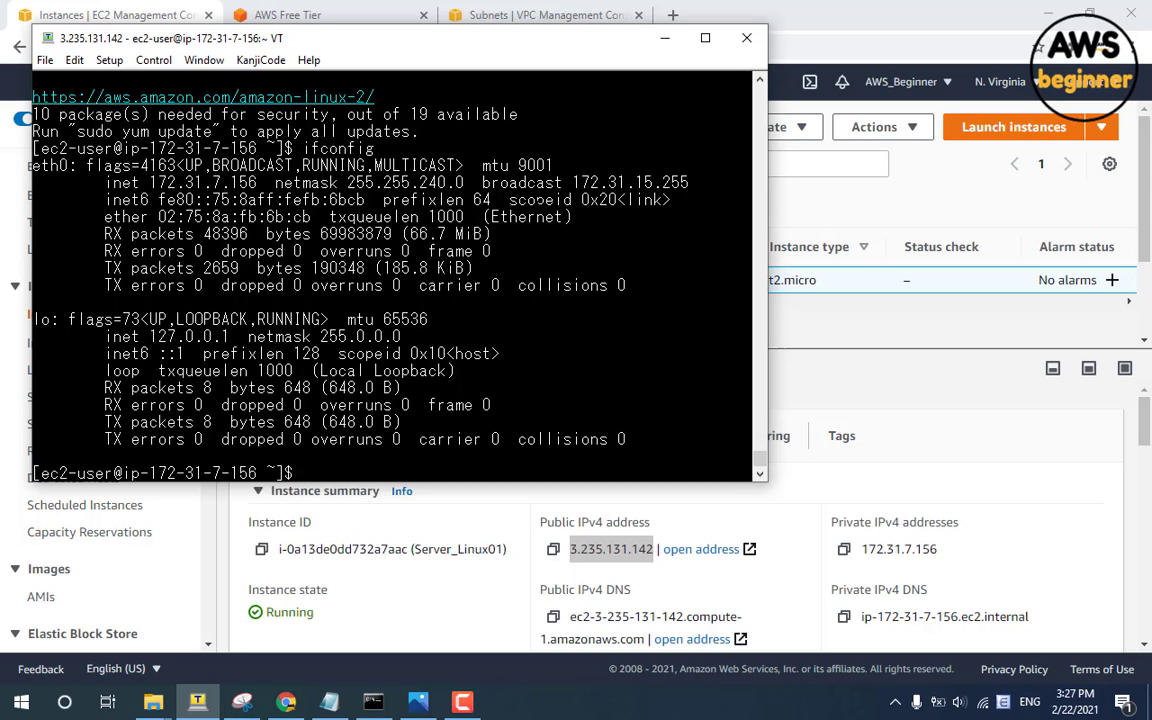
scroll(383, 287, up, 1)
scroll(383, 287, down, 1)
scroll(383, 287, up, 2)
scroll(383, 287, down, 2)
Step: List the contents of the home directory and of /usr/local/ with ll
text(ll)
key(Return)
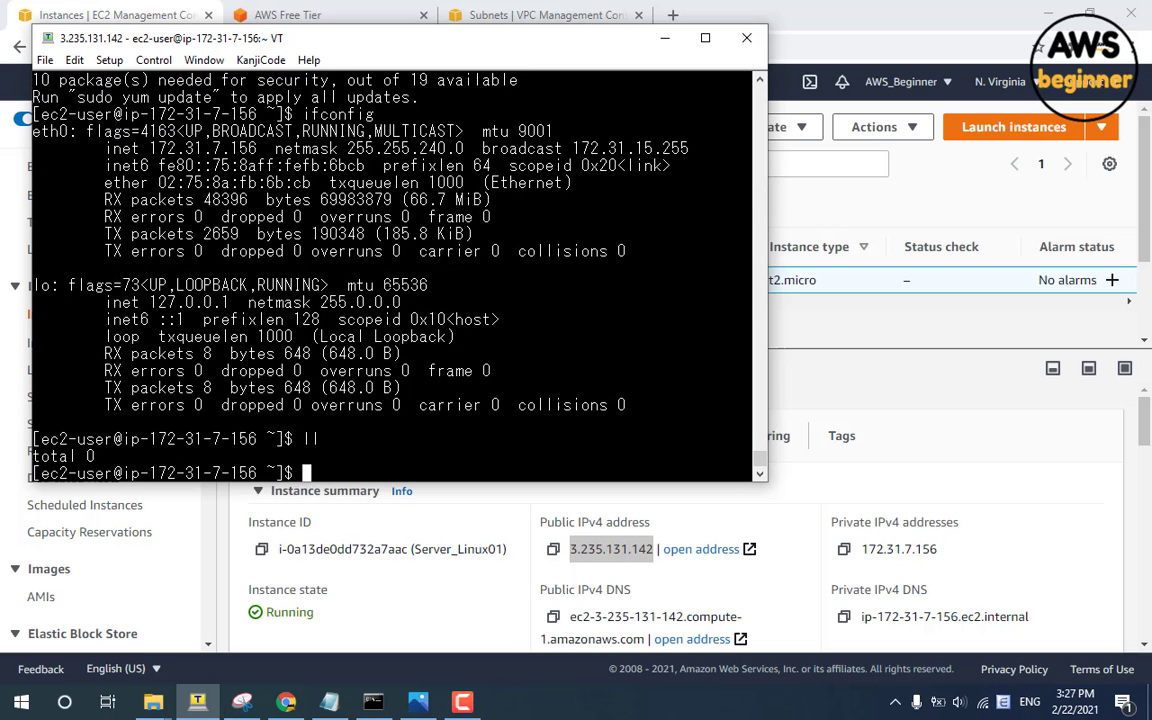
text(ll /usr/local/)
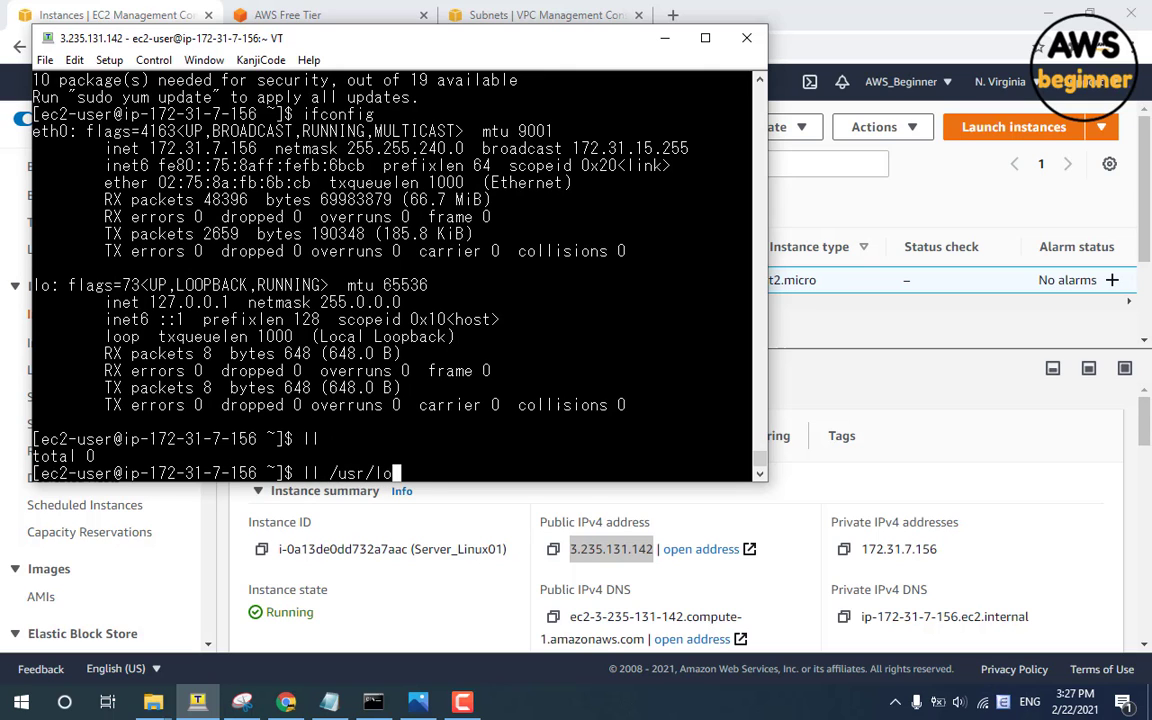
key(Return)
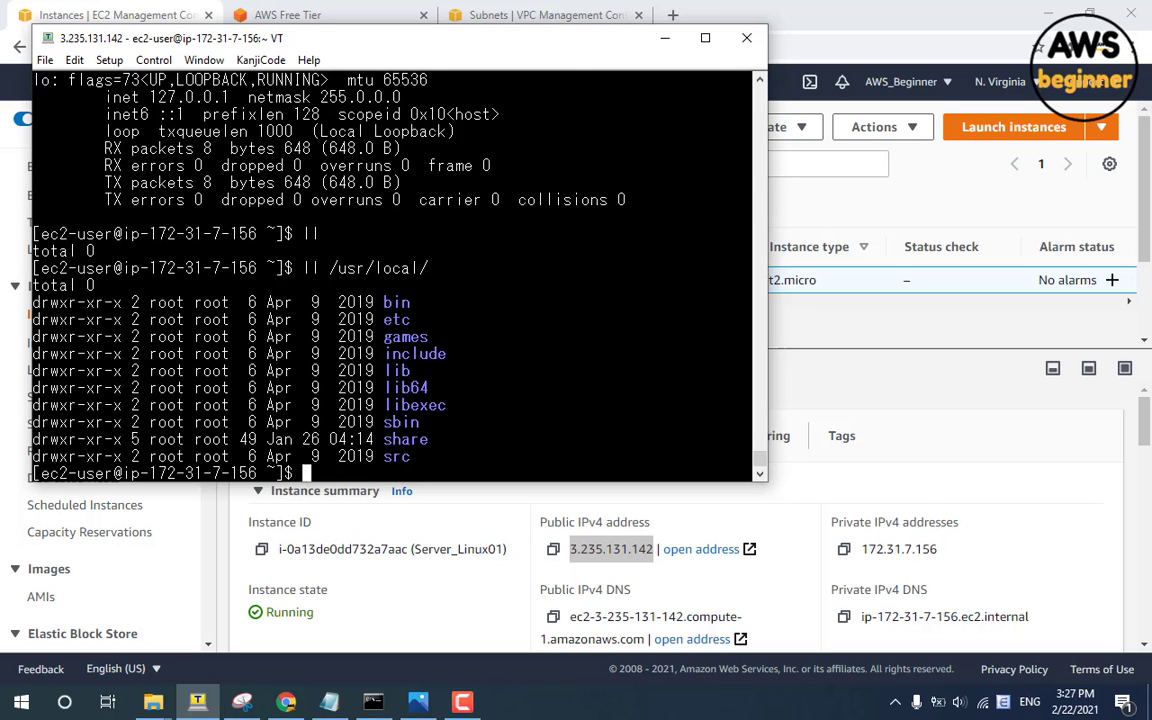
Step: Test the server's internet connectivity by pinging 8.8.8.8, and stop the ping after a few replies
text(ping 8.8.8.8)
key(Return)
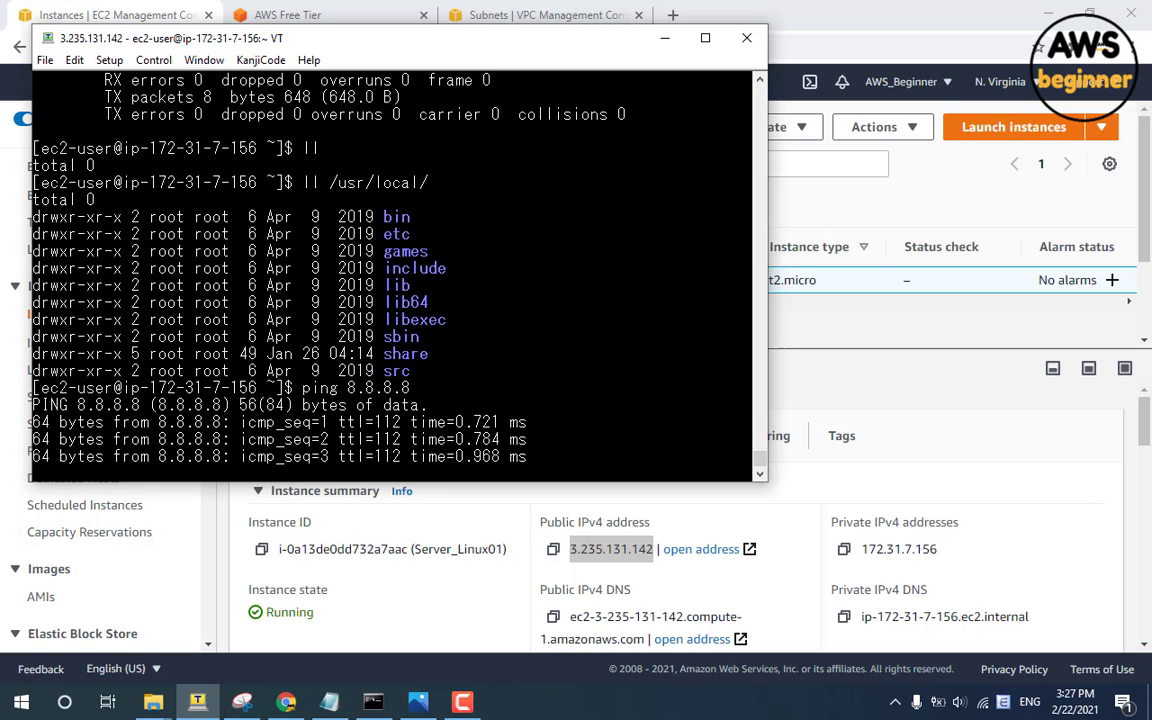
key(ctrl+c)
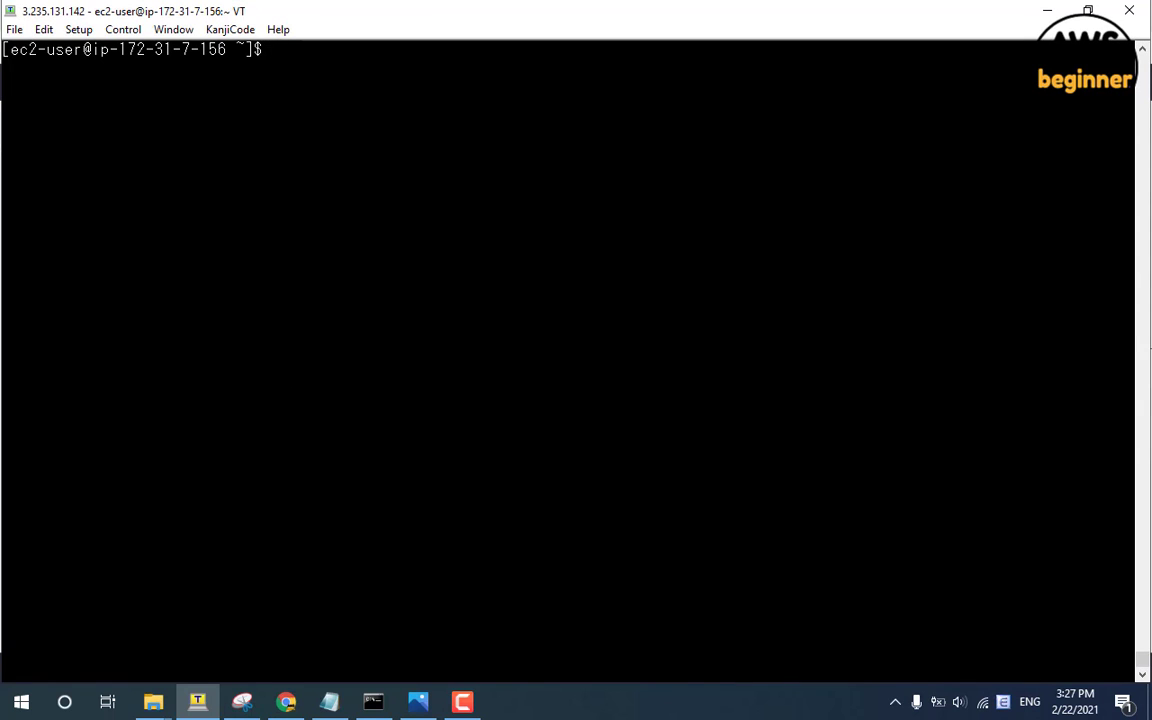
Step: Run top -c to monitor the server's running processes with their full command lines
text(top -c)
key(Return)
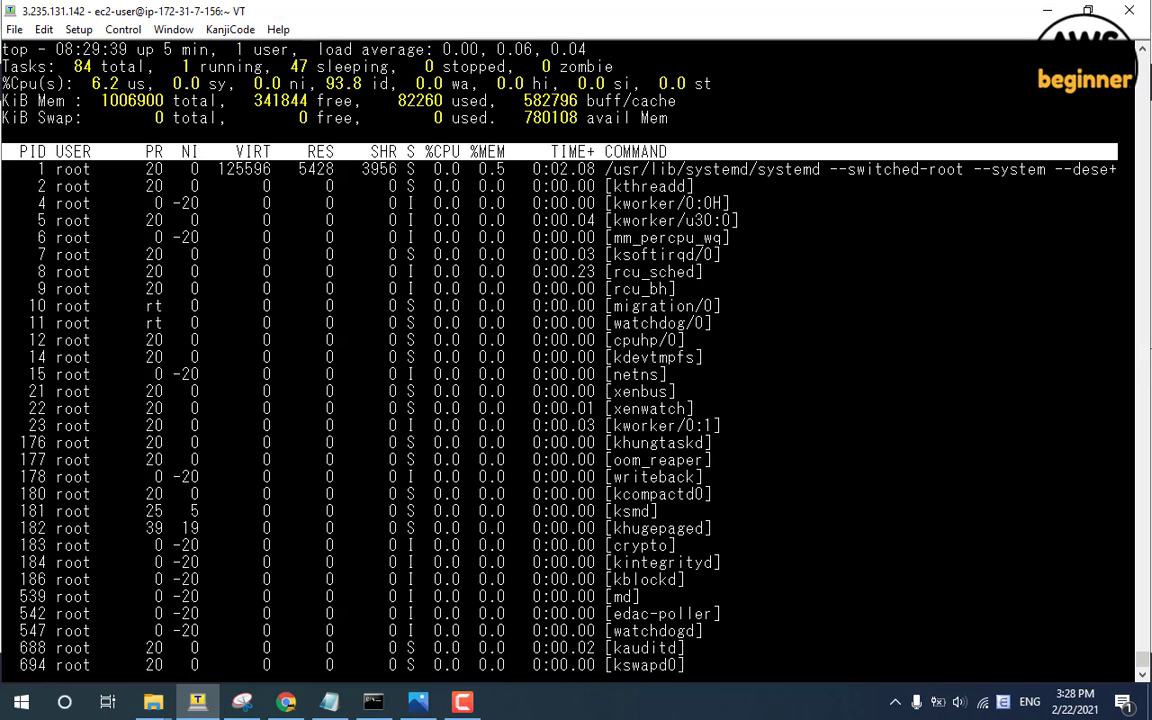